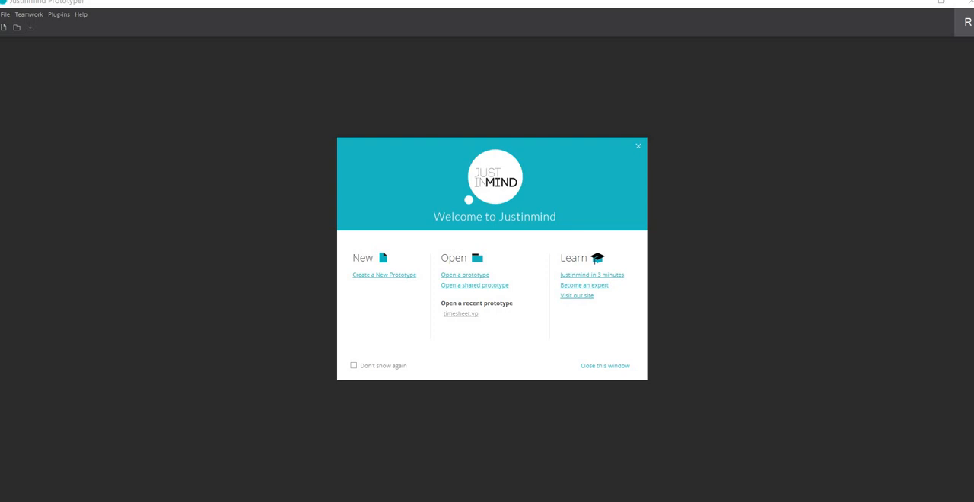
Dismiss the welcome window and create a new empty Web prototype with the predefined 1024 x 768 screen size
key("Escape")
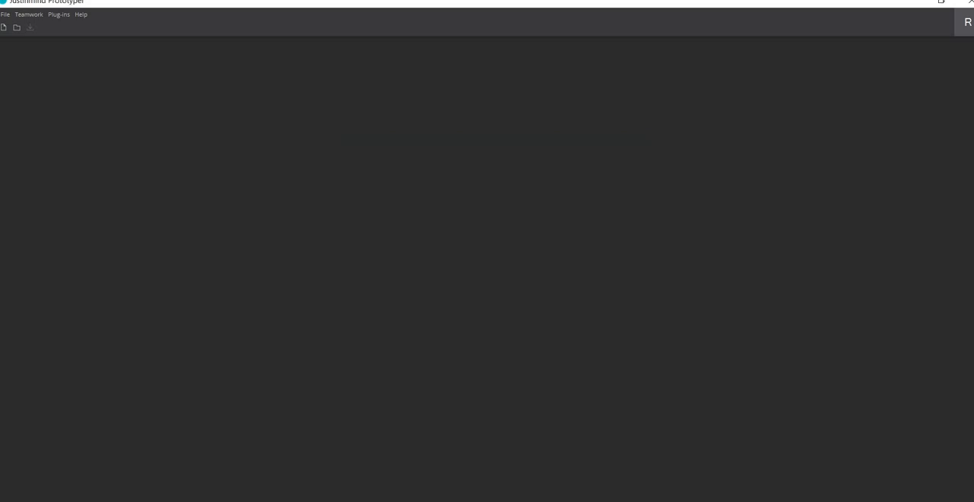
left_click(3, 27)
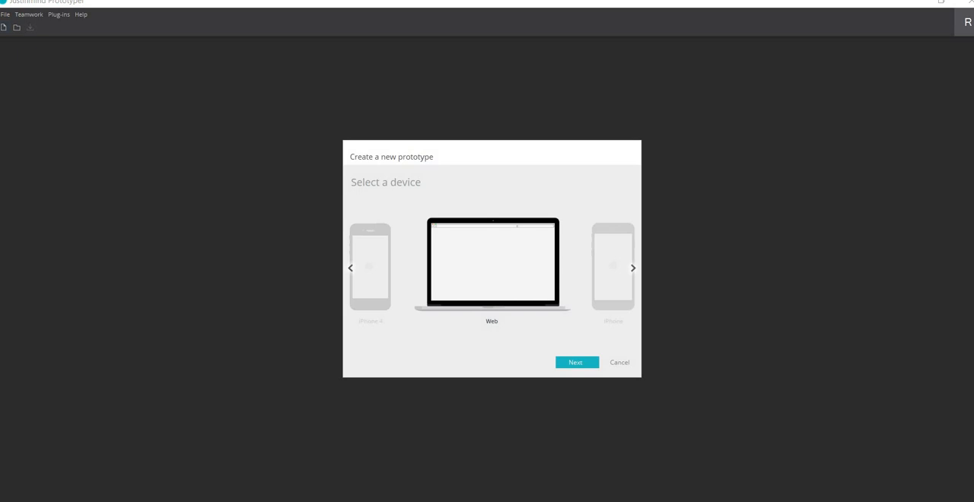
left_click(633, 268)
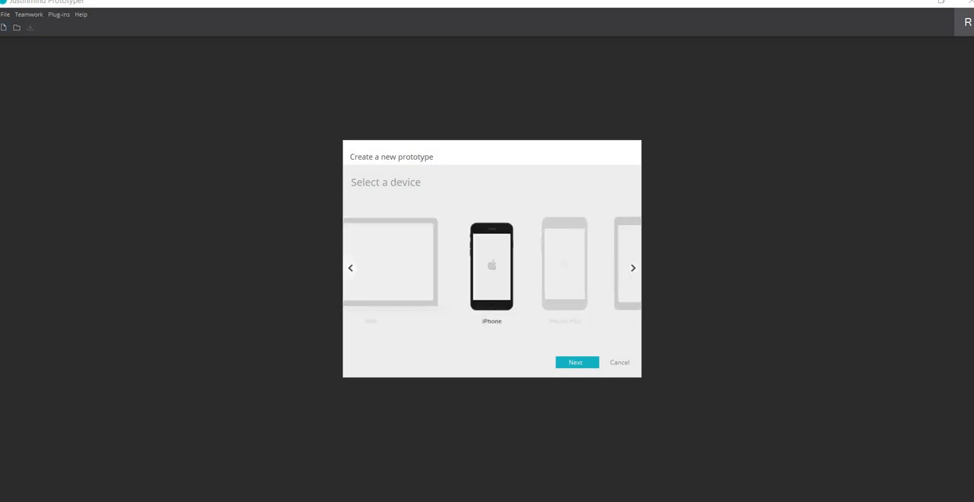
left_click(633, 267)
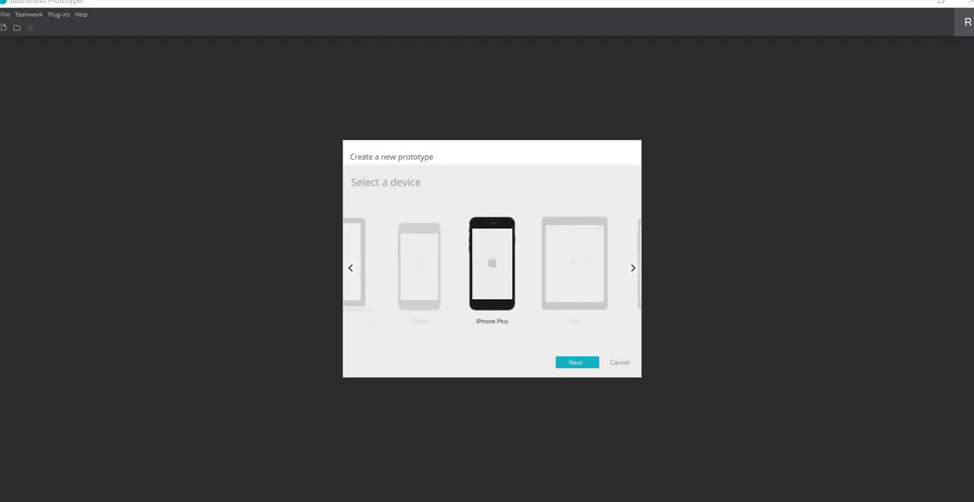
left_click(350, 268)
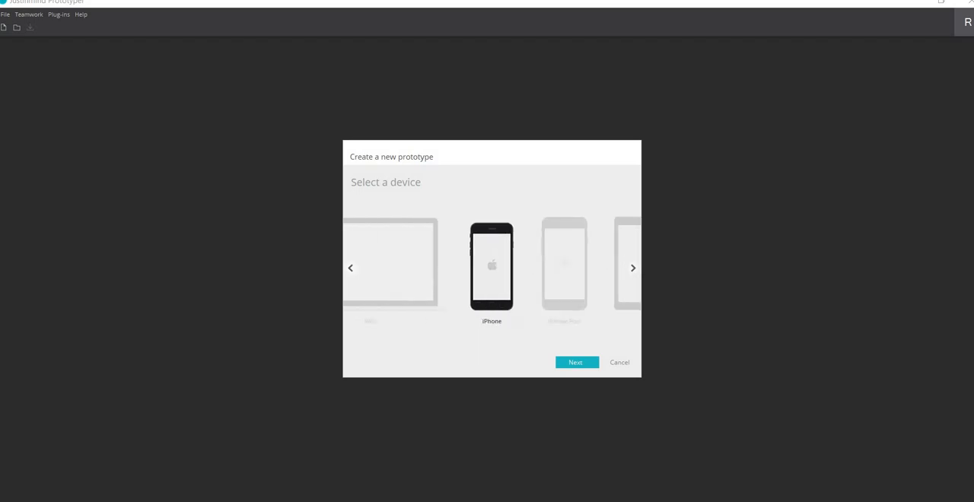
left_click(350, 268)
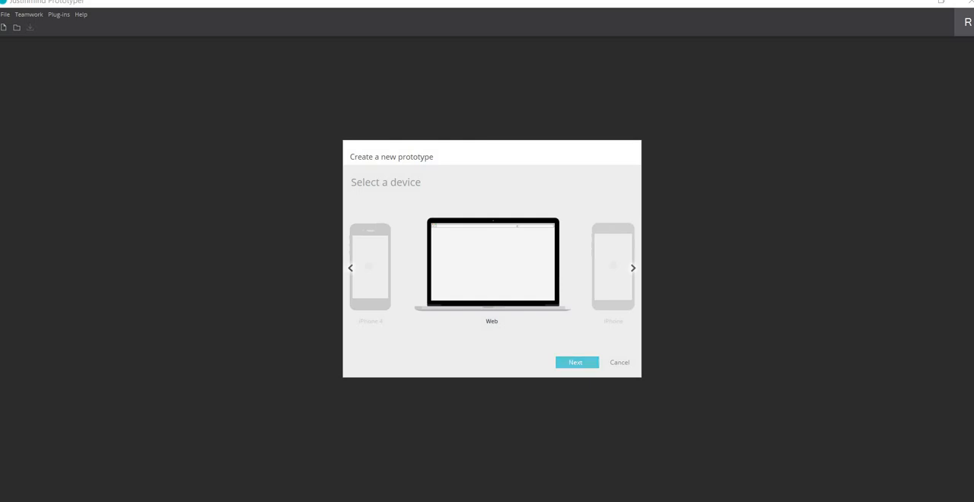
left_click(578, 362)
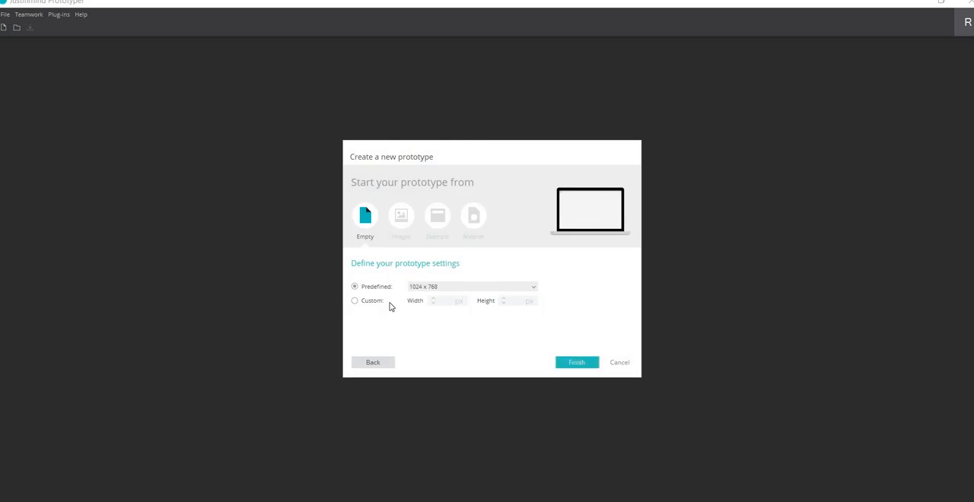
left_click(464, 289)
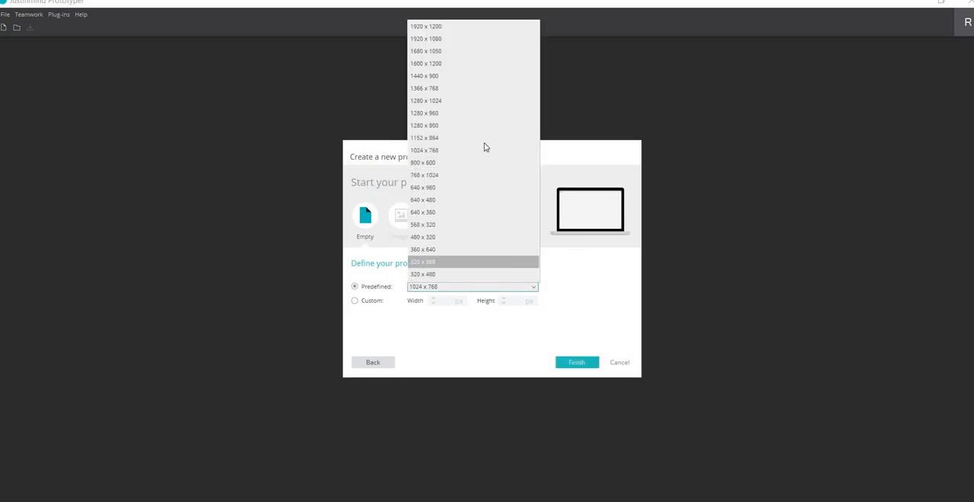
left_click(599, 289)
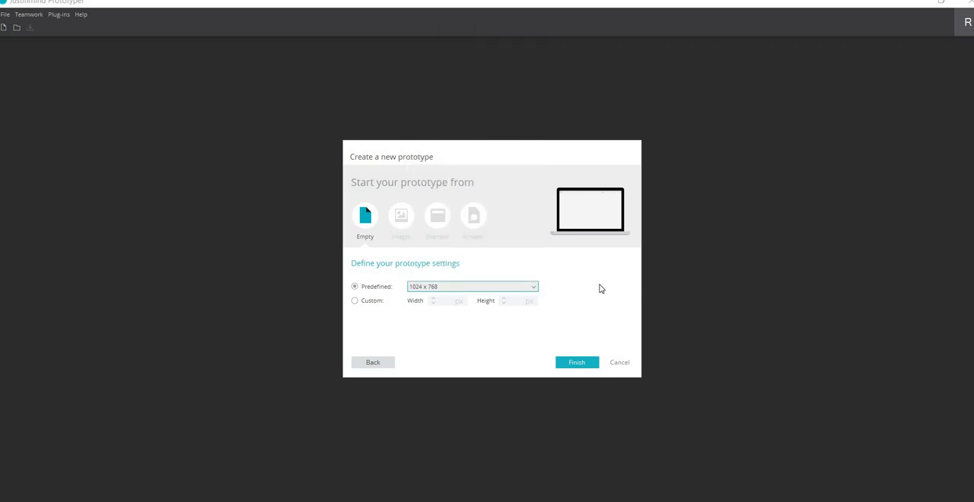
left_click(577, 365)
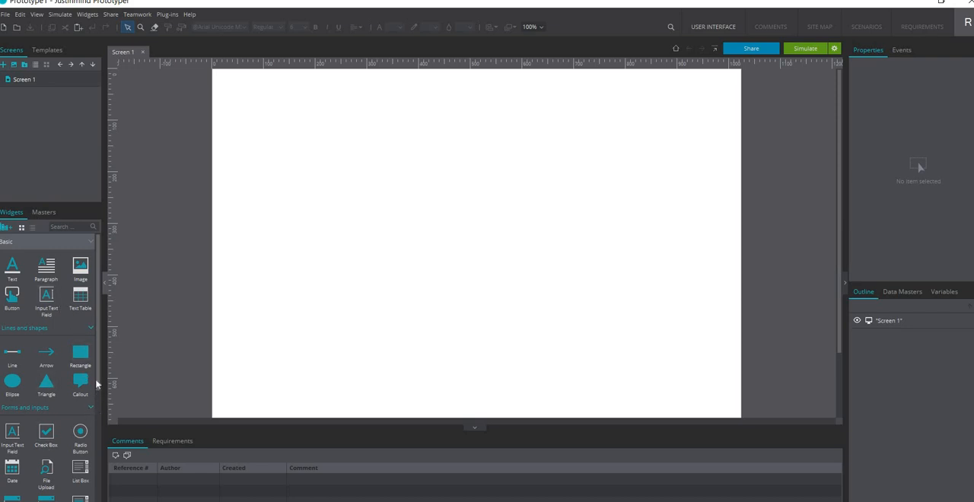
Enlarge the widget palette and add the Android Phone widget library to it
left_click_drag(96, 385, 103, 418)
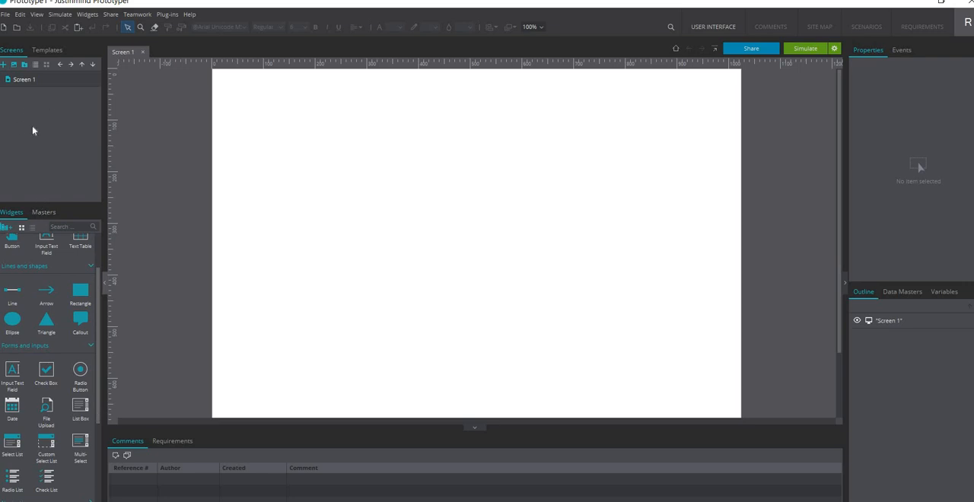
left_click_drag(51, 202, 53, 136)
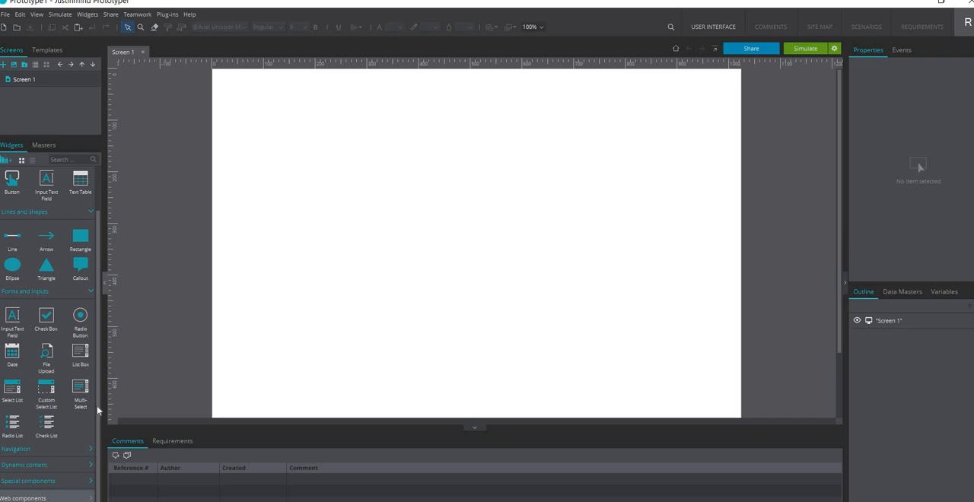
left_click(9, 162)
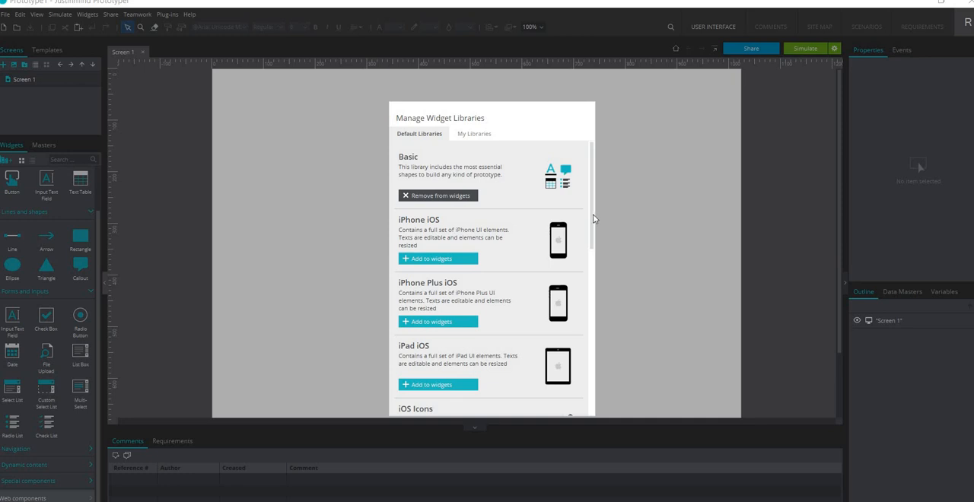
left_click_drag(592, 214, 597, 296)
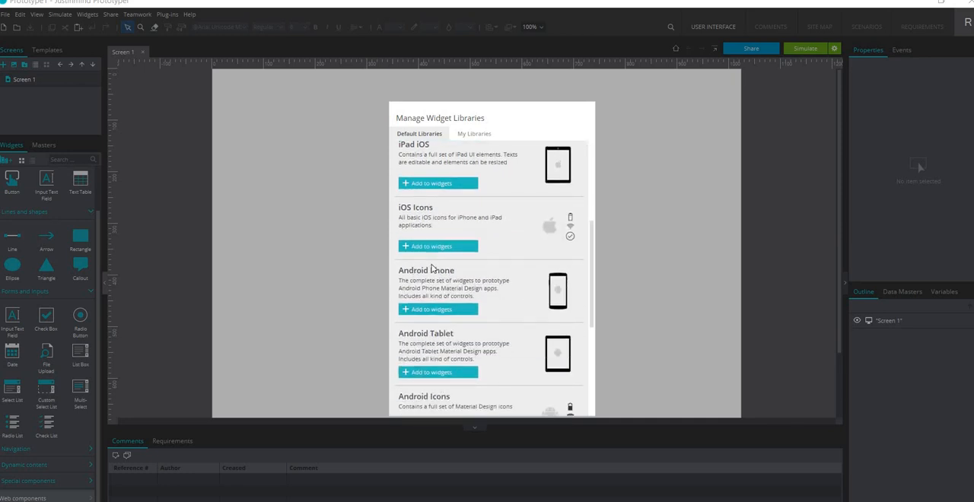
left_click(439, 309)
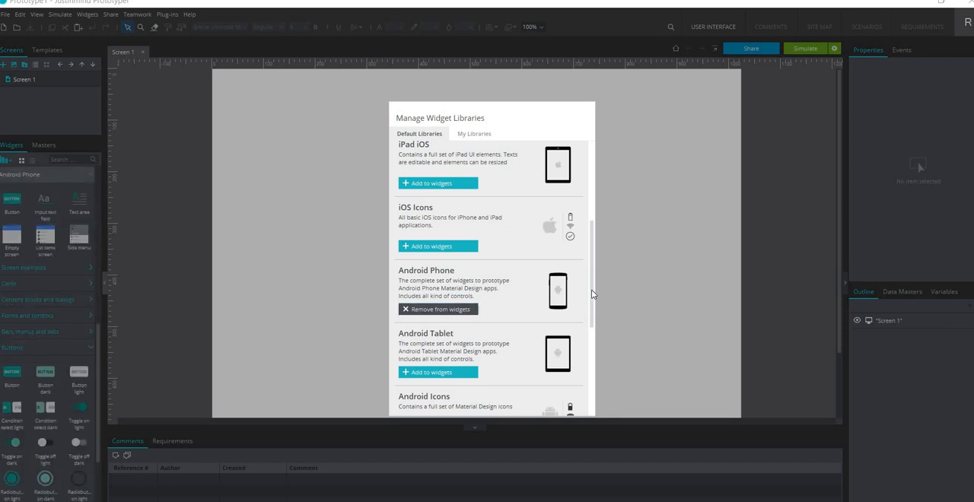
Add the Android Icons and Android Tablet widget libraries and close the library manager
left_click_drag(593, 294, 591, 356)
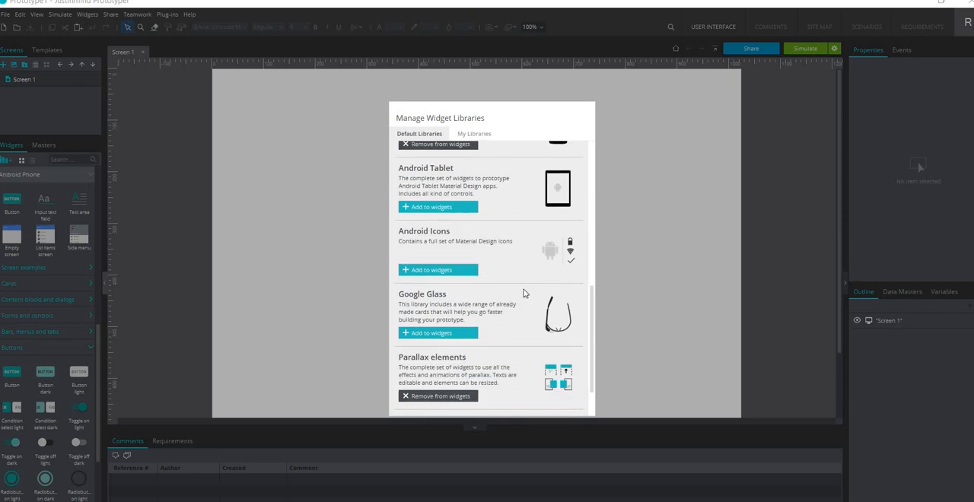
left_click(464, 272)
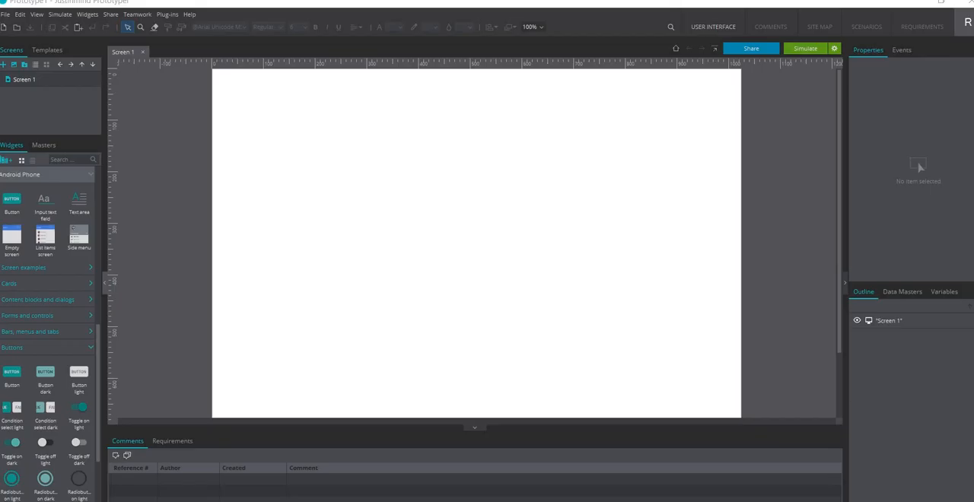
left_click(450, 206)
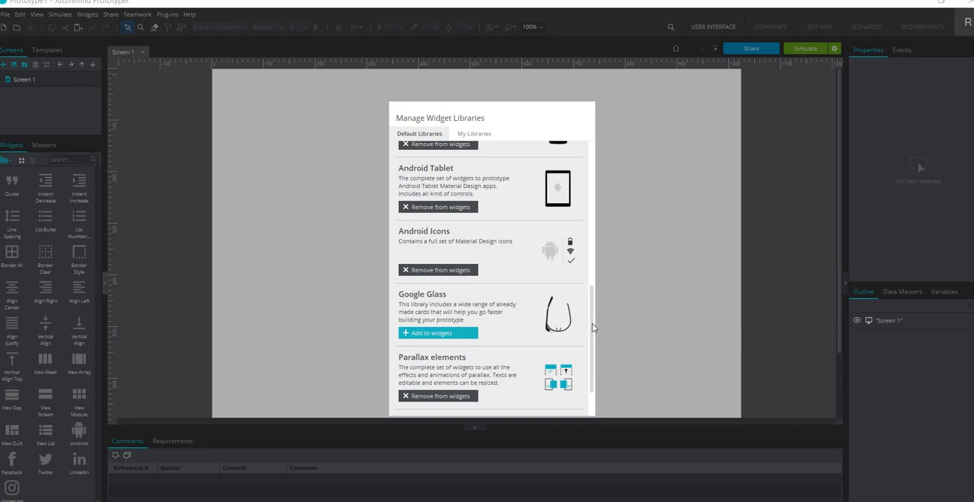
left_click_drag(592, 324, 596, 391)
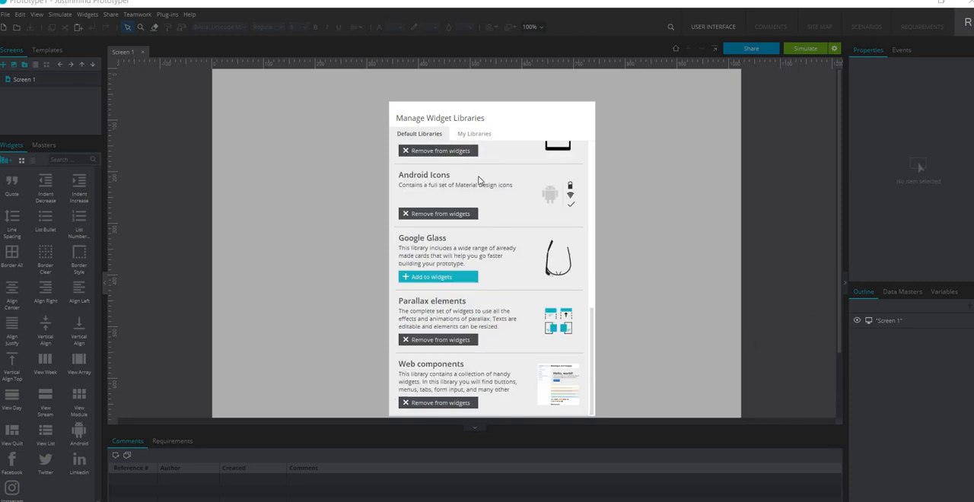
left_click(586, 112)
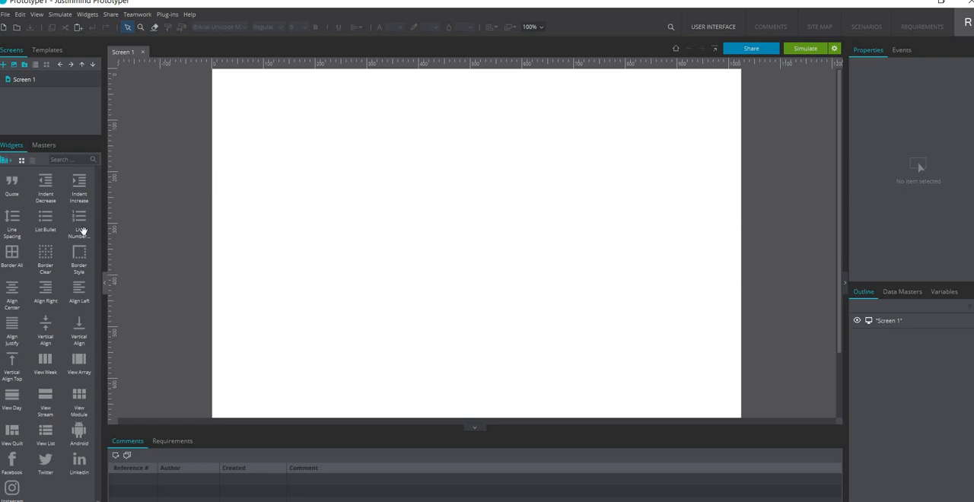
Look through the available widget libraries and expand the Web components group
scroll(97, 189, "down", 20)
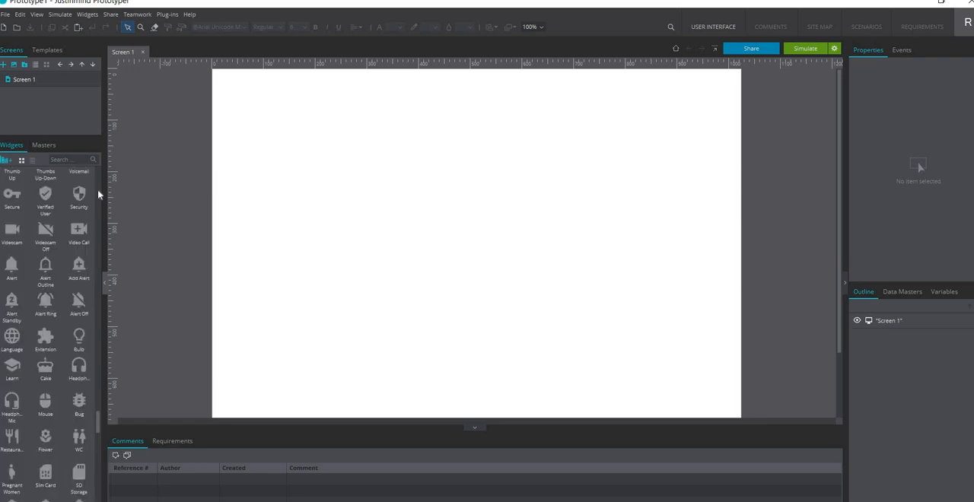
scroll(97, 189, "down", 10)
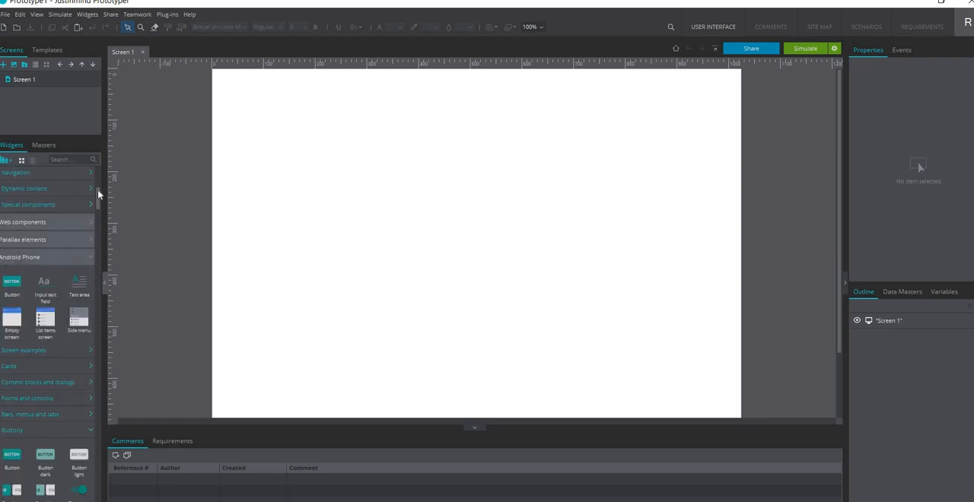
left_click(61, 225)
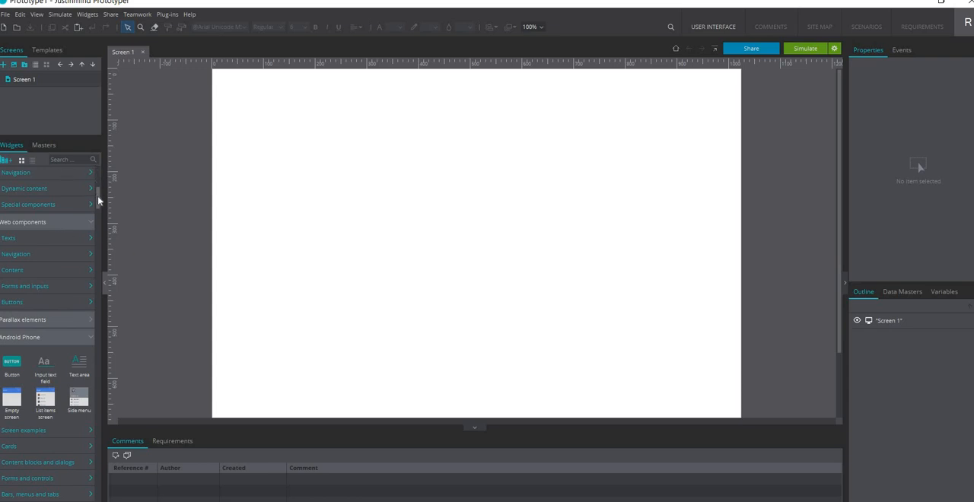
scroll(98, 177, "up", 5)
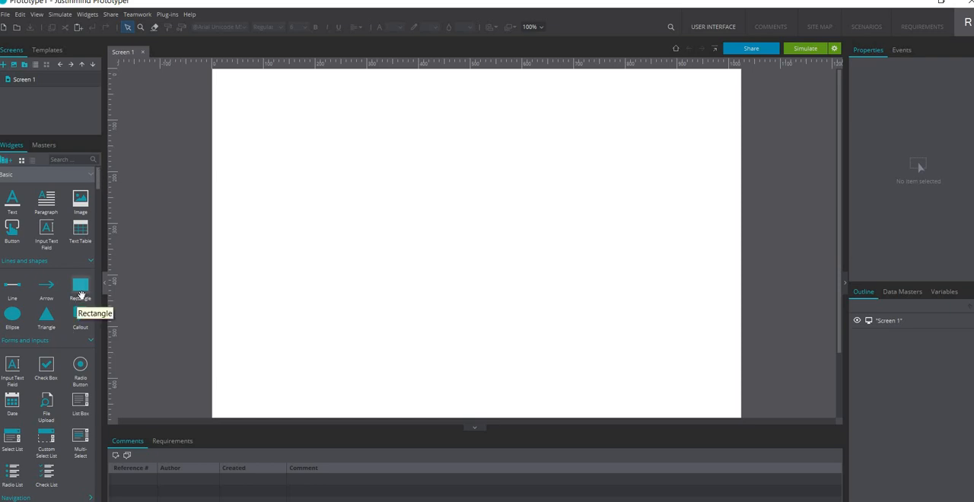
Place a basic rectangle around the middle of Screen 1 and resize it to about 370 by 310 px
left_click_drag(80, 297, 365, 164)
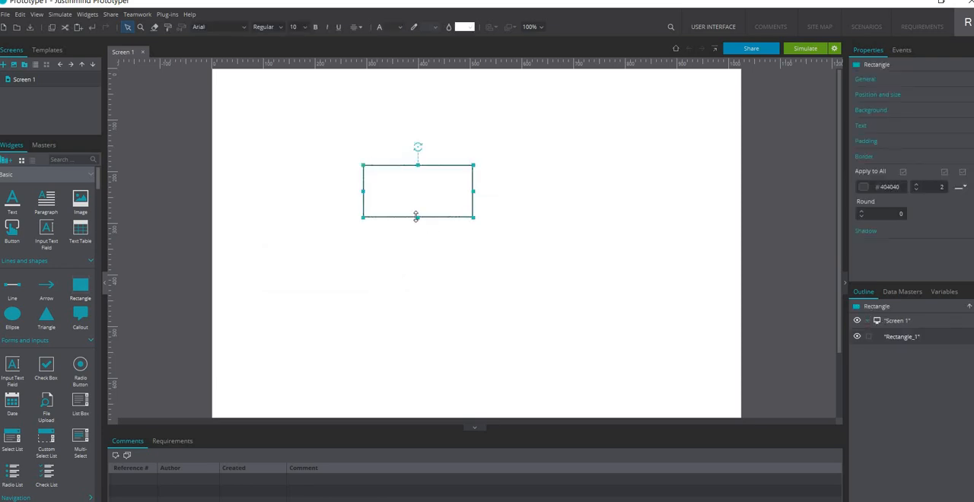
left_click_drag(417, 217, 438, 328)
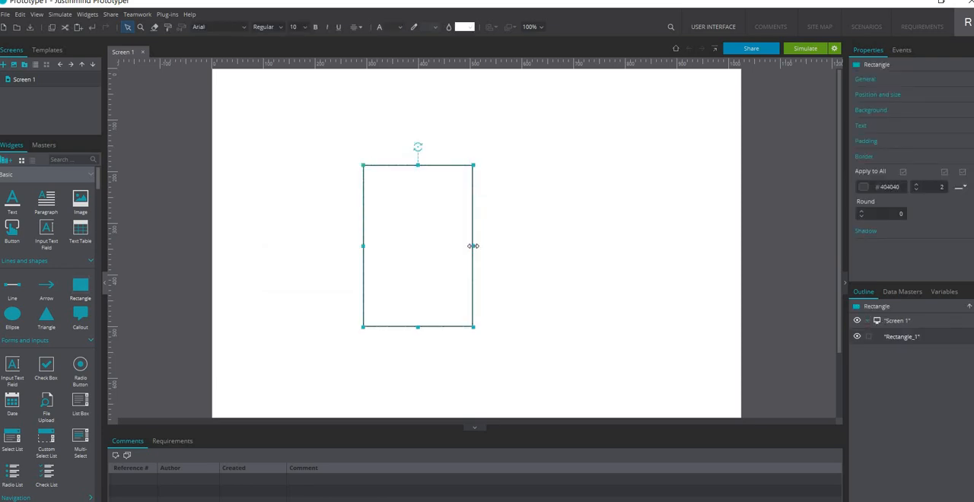
left_click_drag(473, 246, 541, 254)
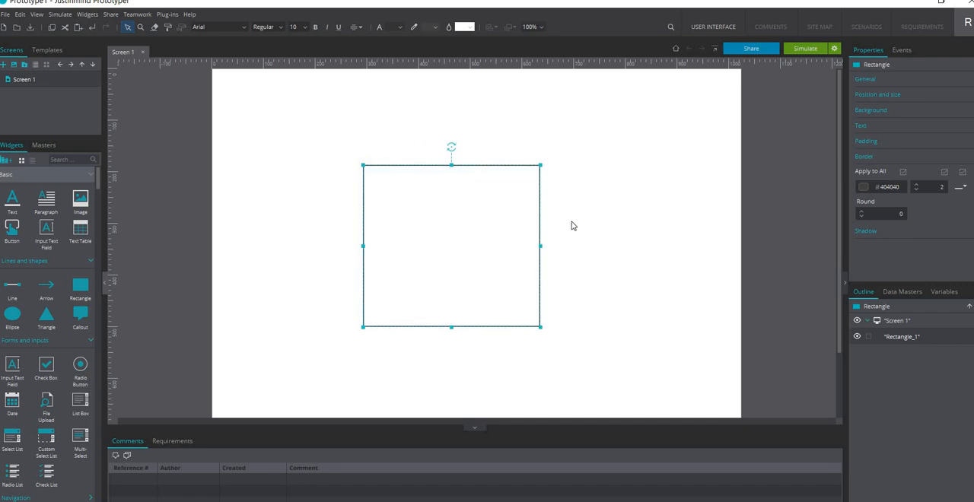
left_click_drag(505, 257, 524, 261)
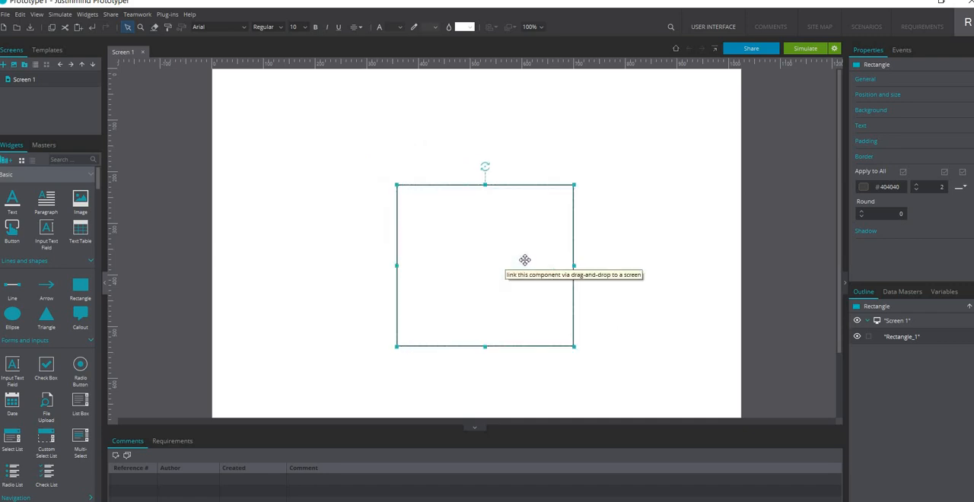
left_click_drag(397, 264, 383, 265)
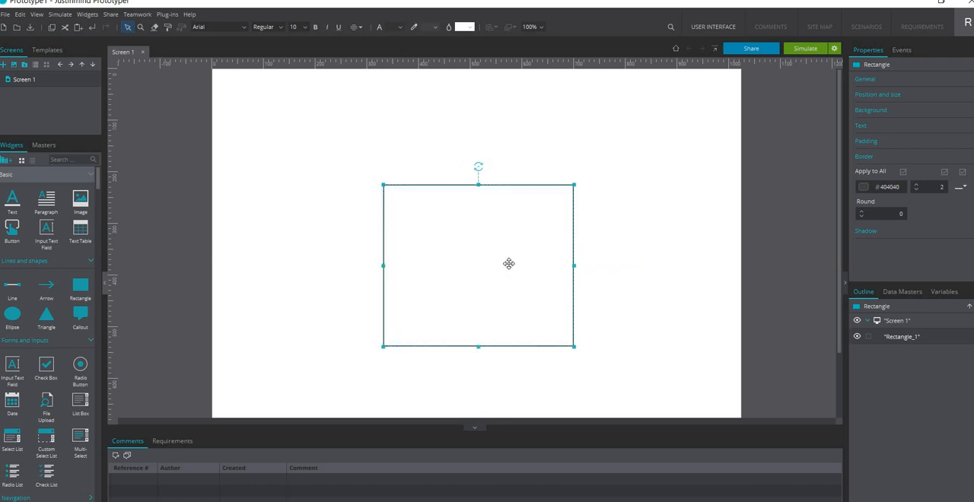
left_click(642, 235)
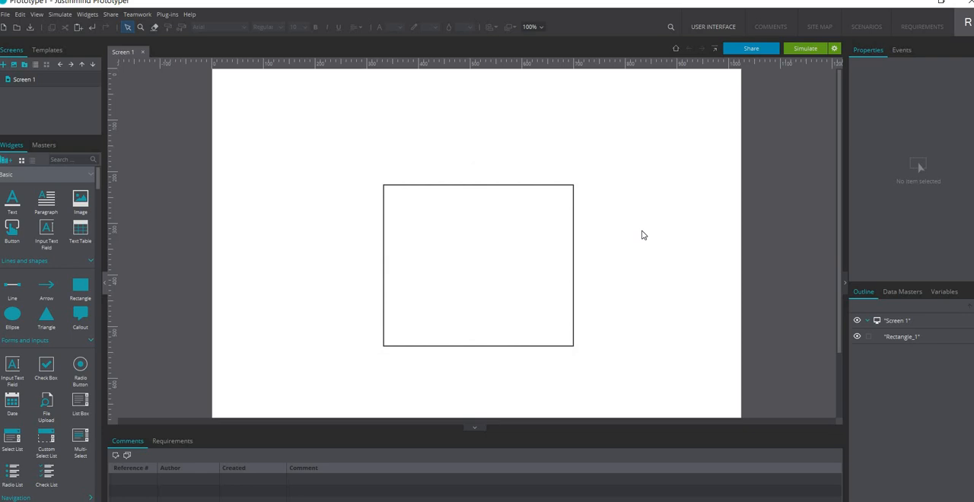
Set the rectangle's border colour to the grey 666666
left_click(517, 189)
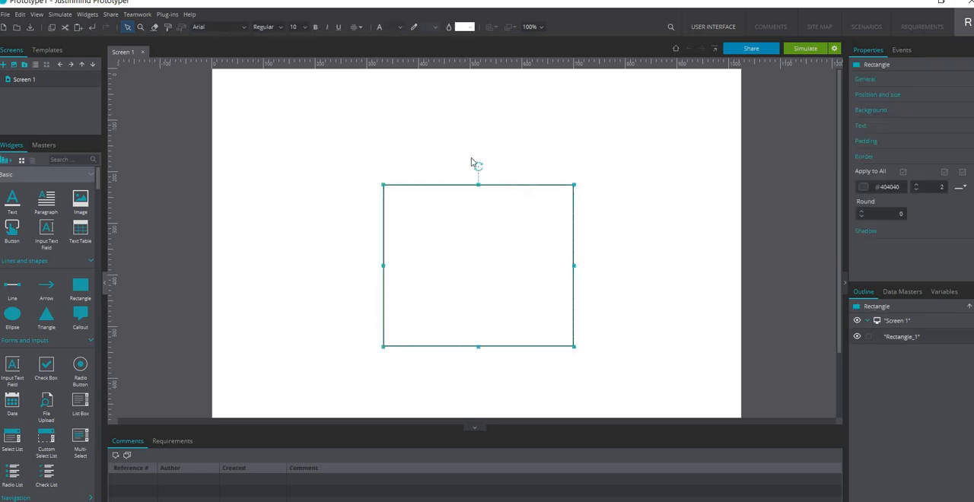
left_click(429, 28)
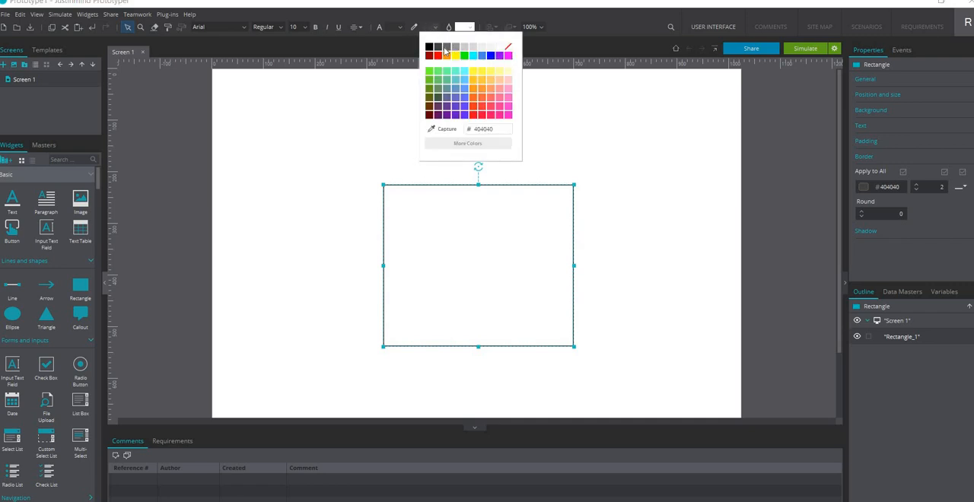
left_click(446, 47)
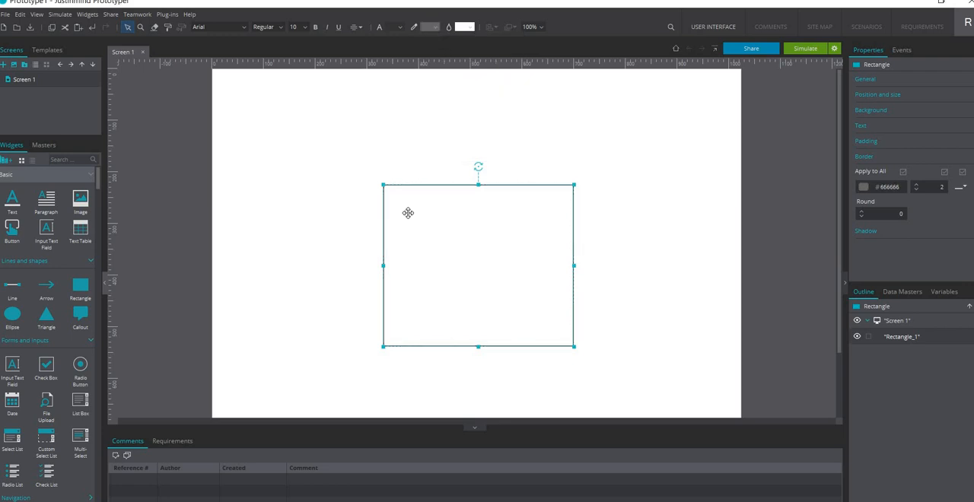
left_click(427, 158)
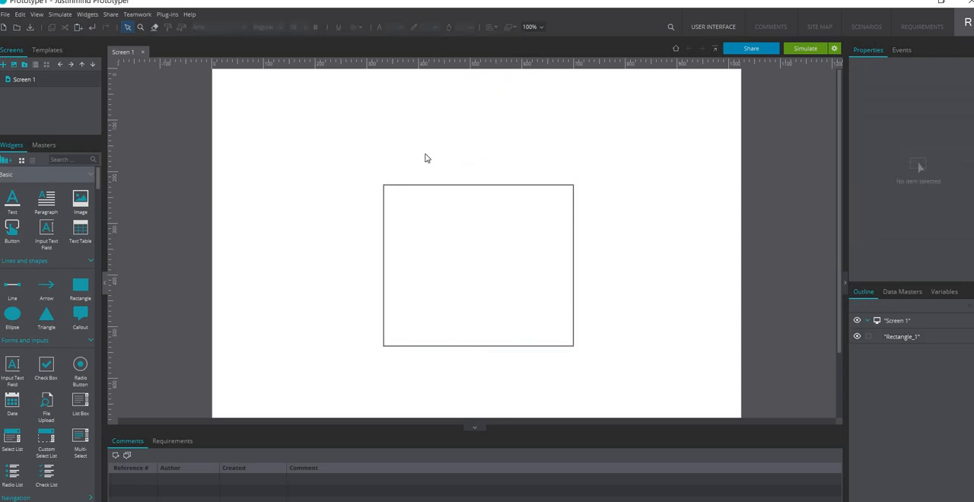
Set the rectangle's border colour to the light grey CCCCCC and its border width to 1
left_click(426, 198)
left_click(433, 30)
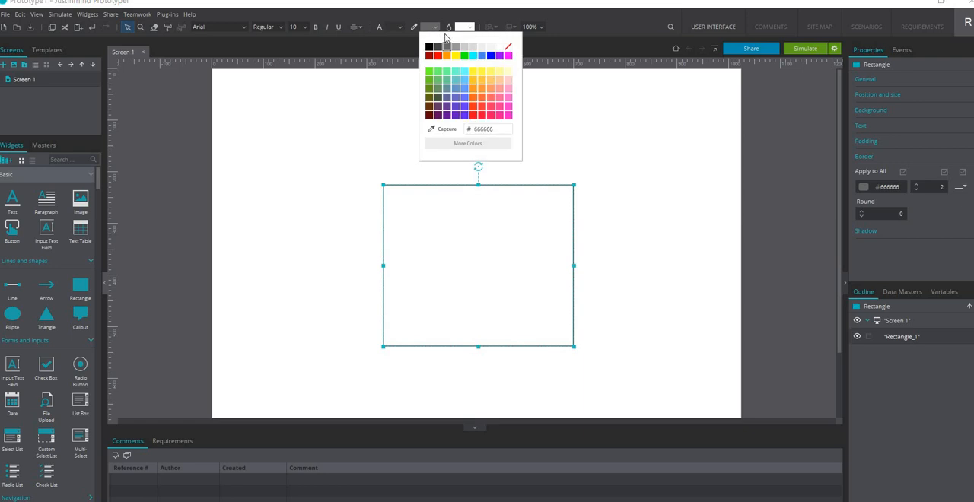
left_click(464, 47)
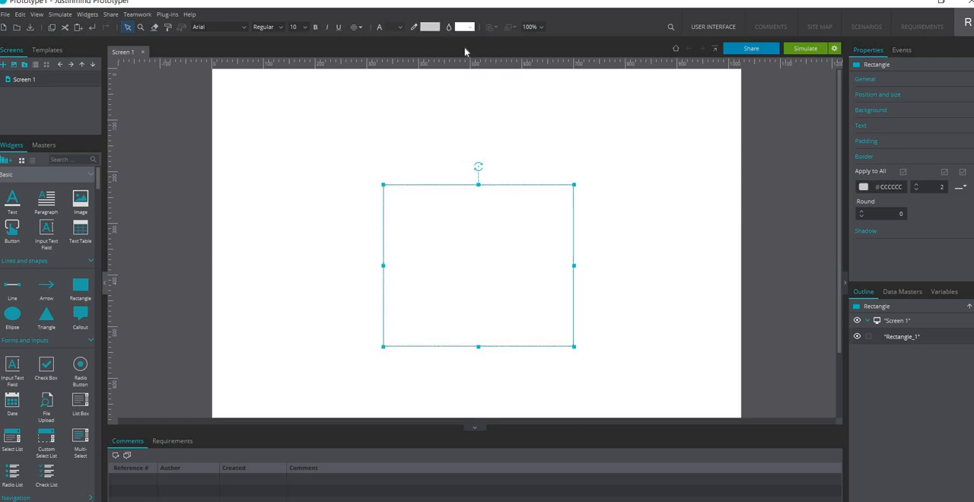
left_click(544, 128)
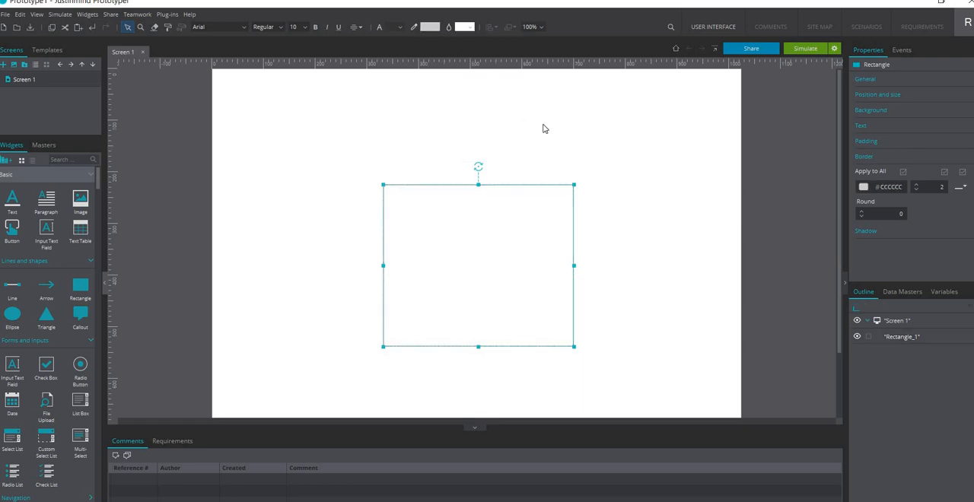
left_click(566, 185)
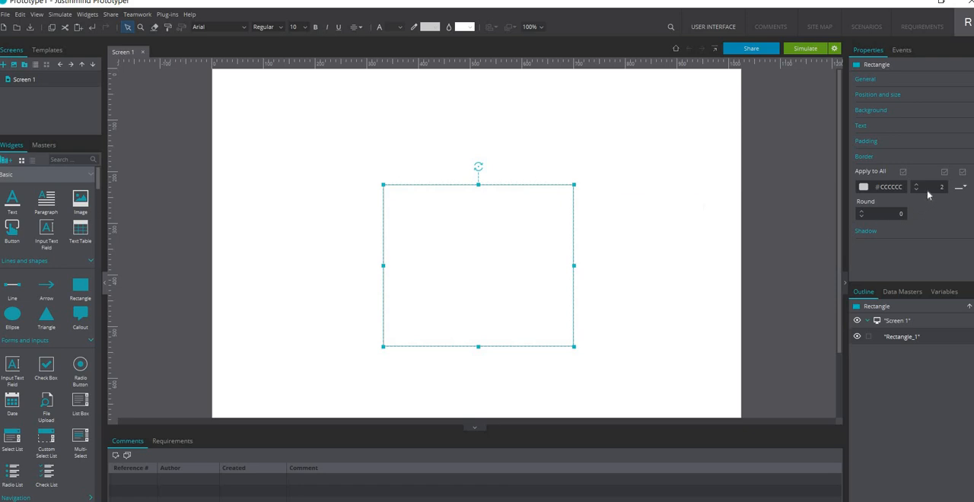
left_click(934, 188)
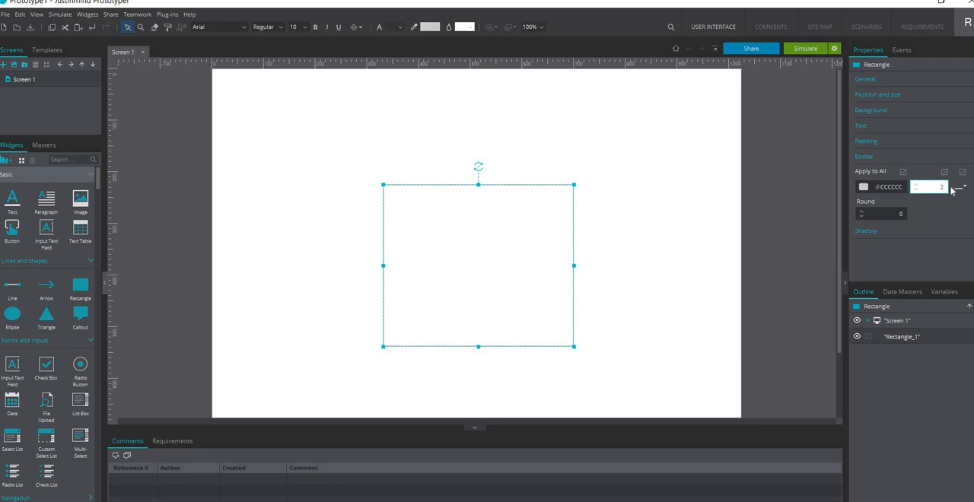
left_click(647, 239)
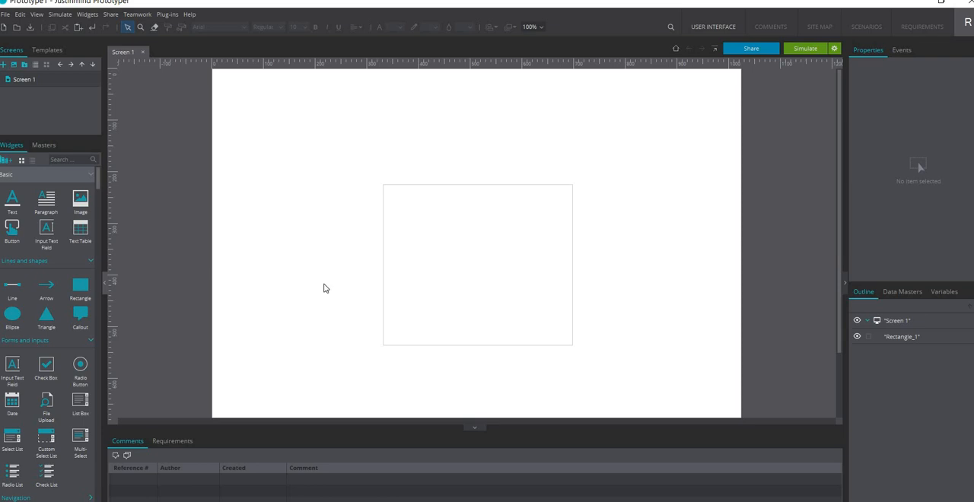
Place a text widget in the upper-left area of the rectangle and change its text to "Username"
left_click(14, 207)
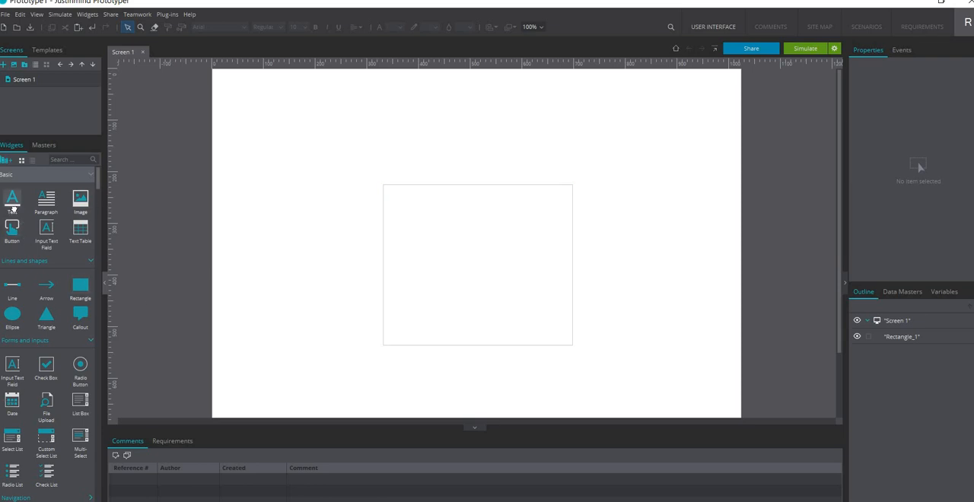
left_click(398, 221)
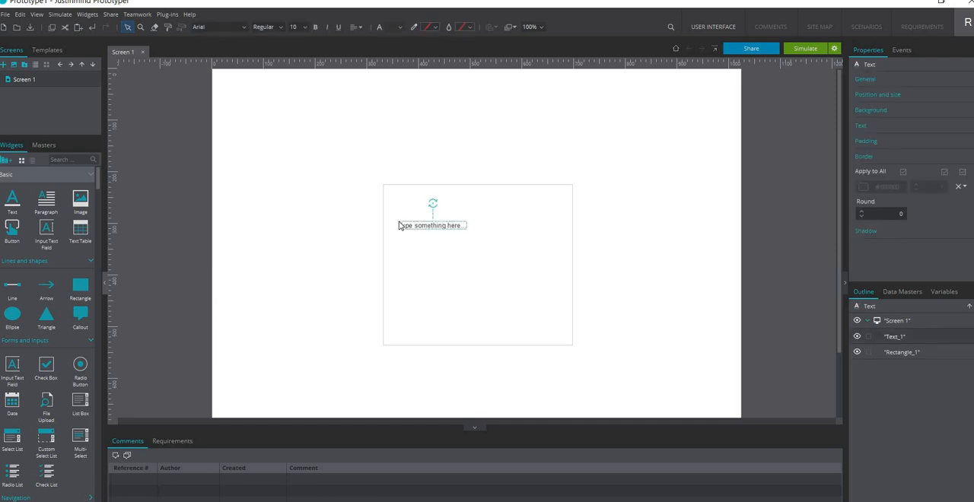
left_click(13, 201)
double_click(416, 228)
double_click(418, 226)
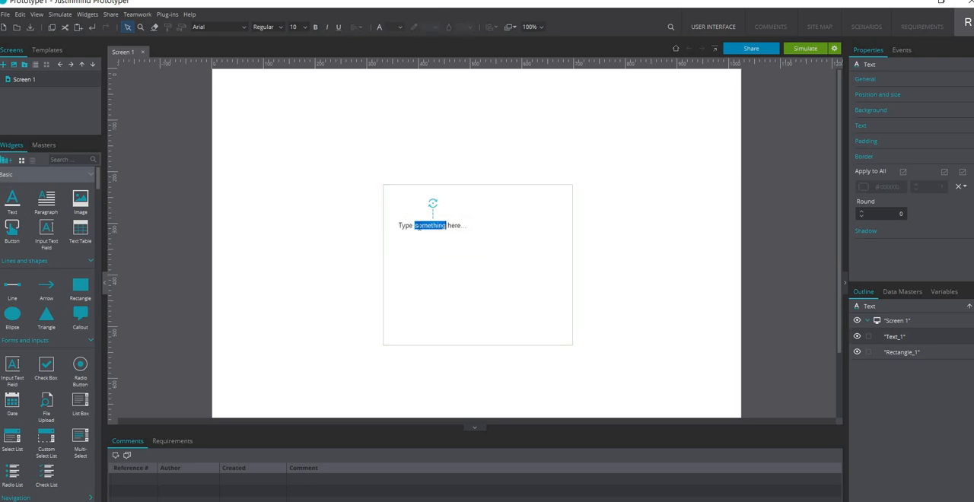
triple_click(418, 227)
type("Username")
left_click(475, 256)
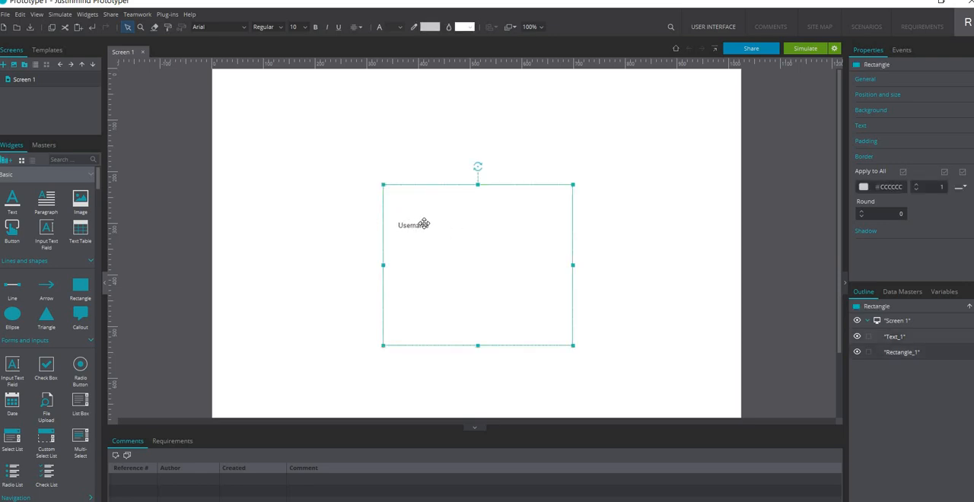
Set the font size of the Username label to 14
left_click(417, 225)
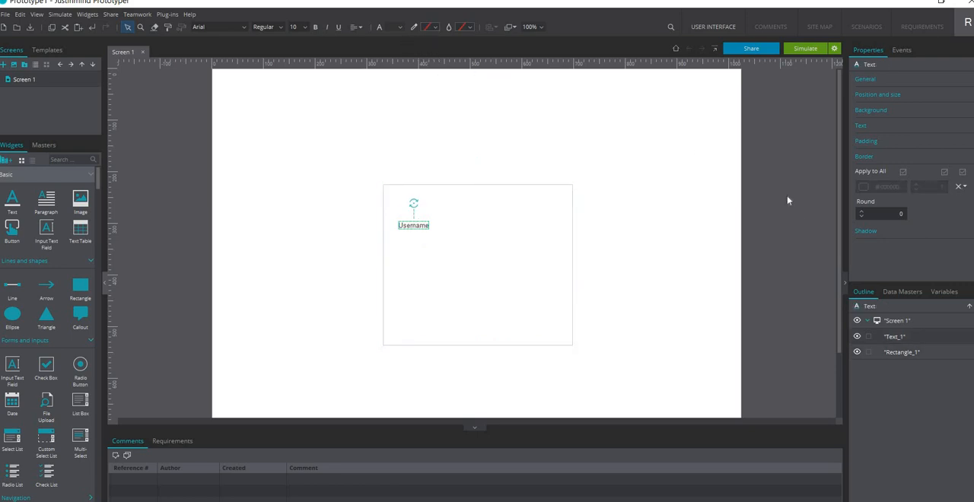
left_click(305, 27)
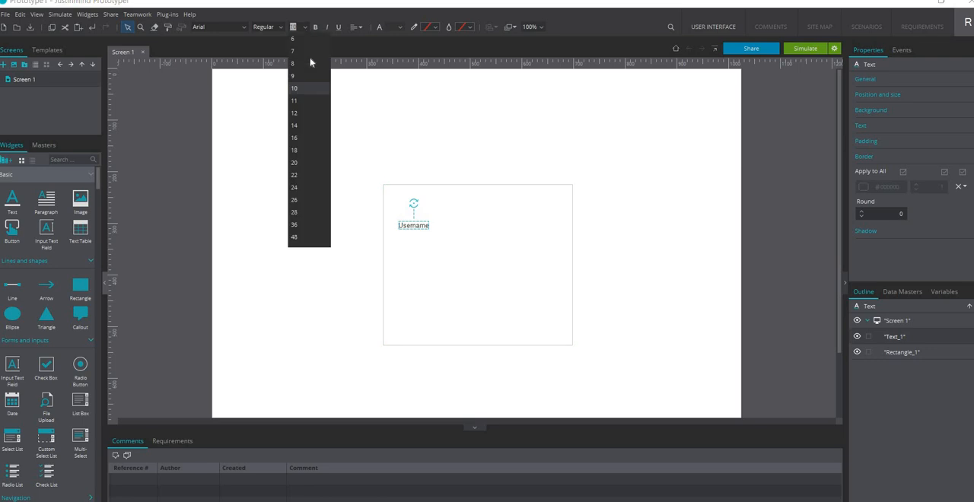
left_click(302, 118)
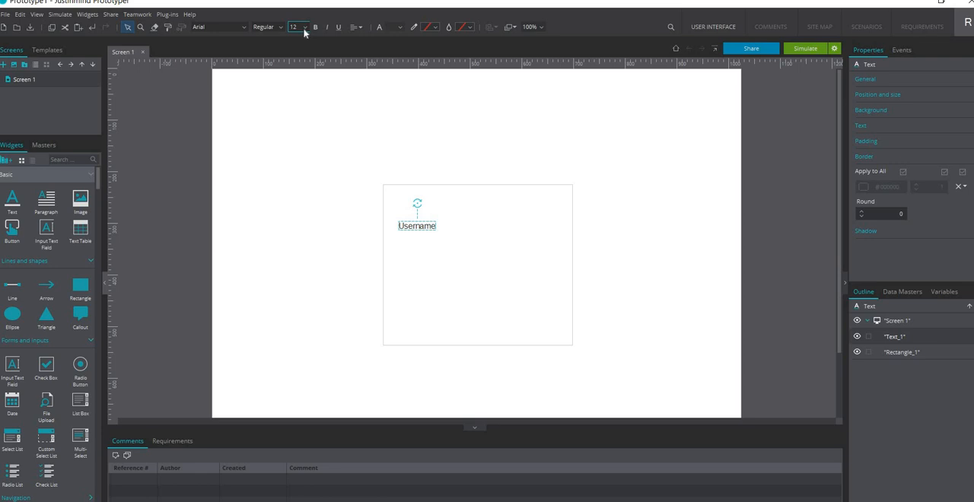
left_click(305, 27)
left_click(298, 126)
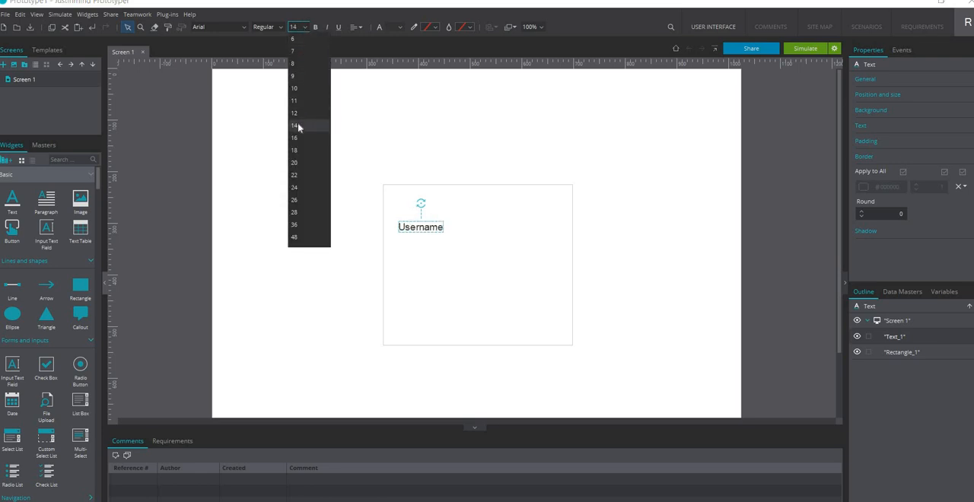
left_click(492, 230)
left_click(424, 227)
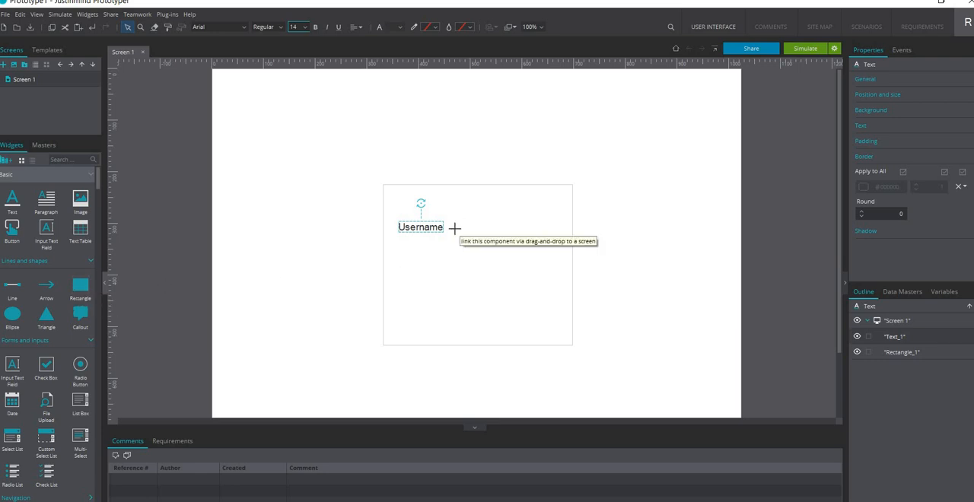
Draw a second rectangle beside the Username label, about 210 by 45 px, vertically centred on the label
left_click_drag(455, 228, 564, 282)
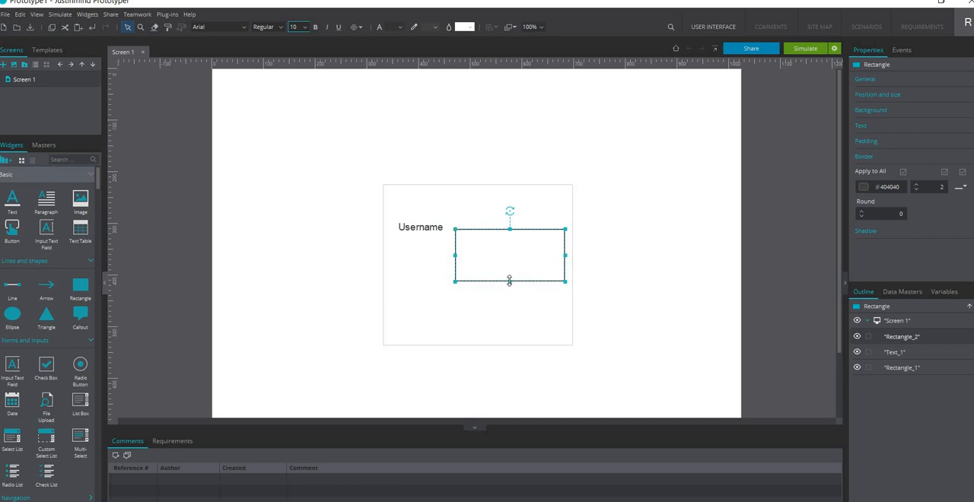
left_click_drag(509, 280, 506, 220)
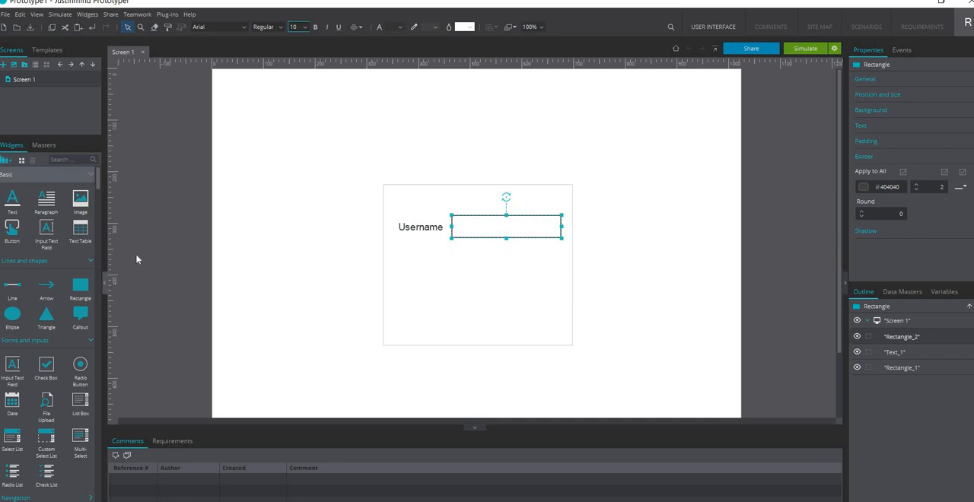
Place an input text field inside the large rectangle, below the Username row
left_click(47, 230)
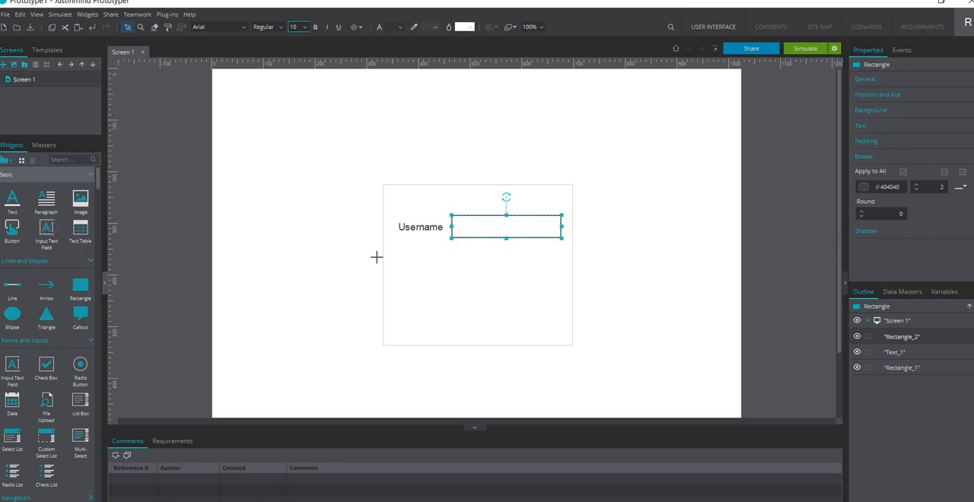
left_click(430, 275)
left_click(465, 309)
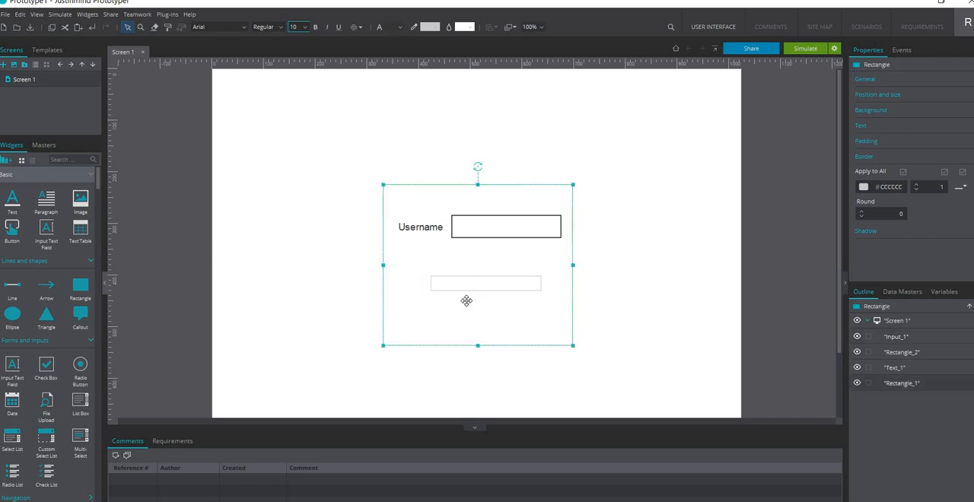
left_click(463, 280)
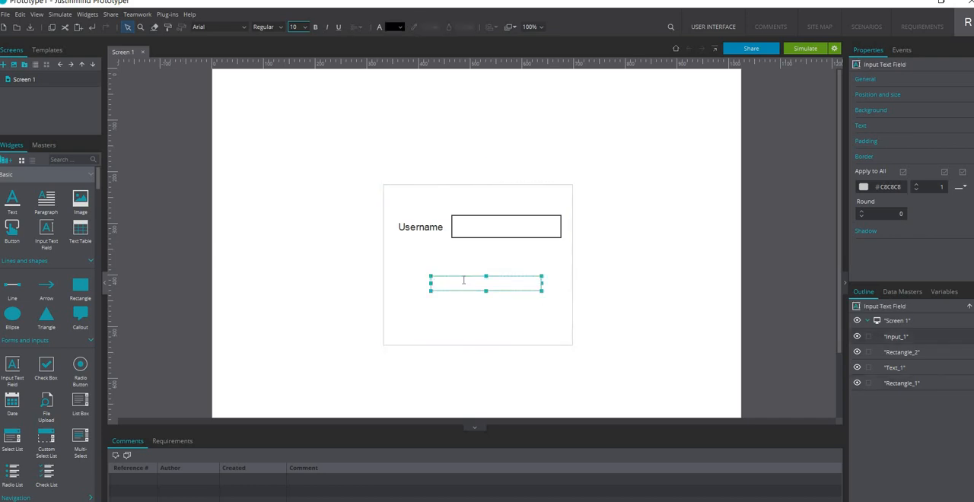
key("BackSpace")
key("BackSpace")
key("BackSpace")
left_click(630, 243)
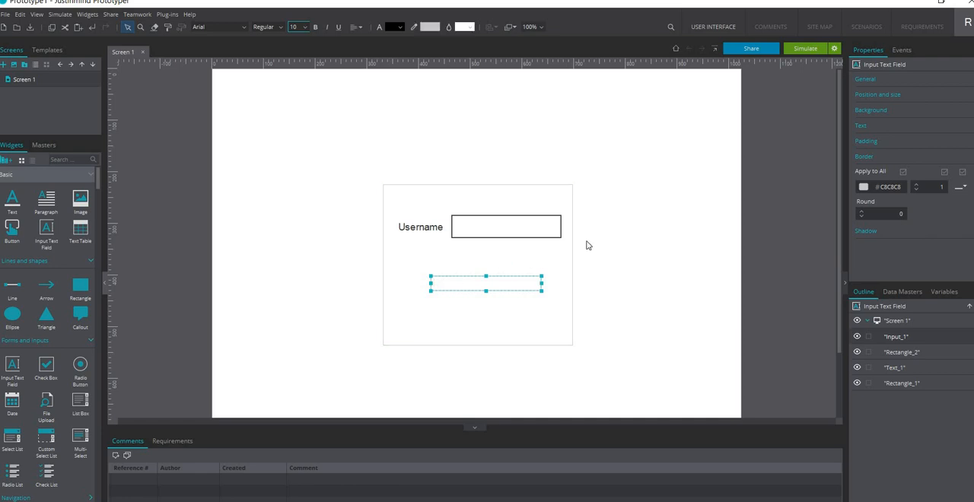
Delete the small rectangle beside the Username label and move the input text field into its place
left_click(547, 235)
key("Delete")
left_click_drag(493, 288, 516, 233)
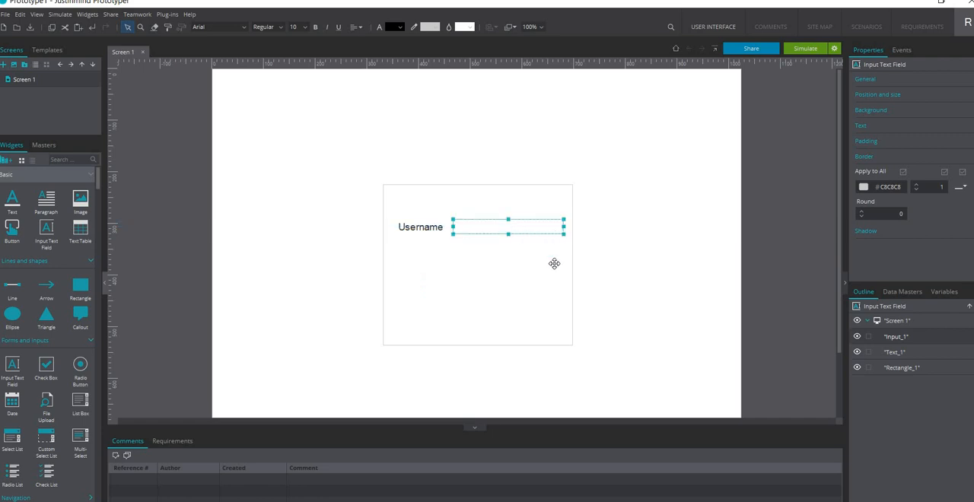
left_click(510, 298)
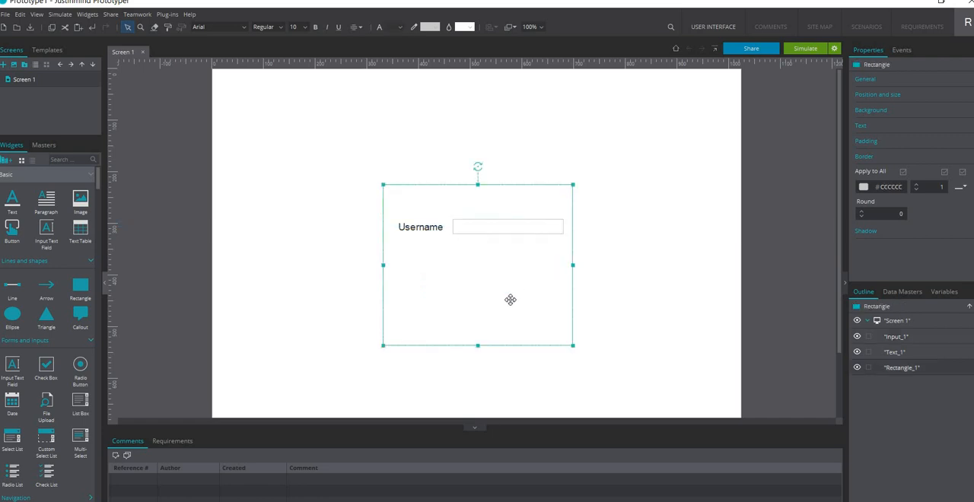
Turn off uniform borders for the input text field and set its top, right and left borders to None
left_click(477, 229)
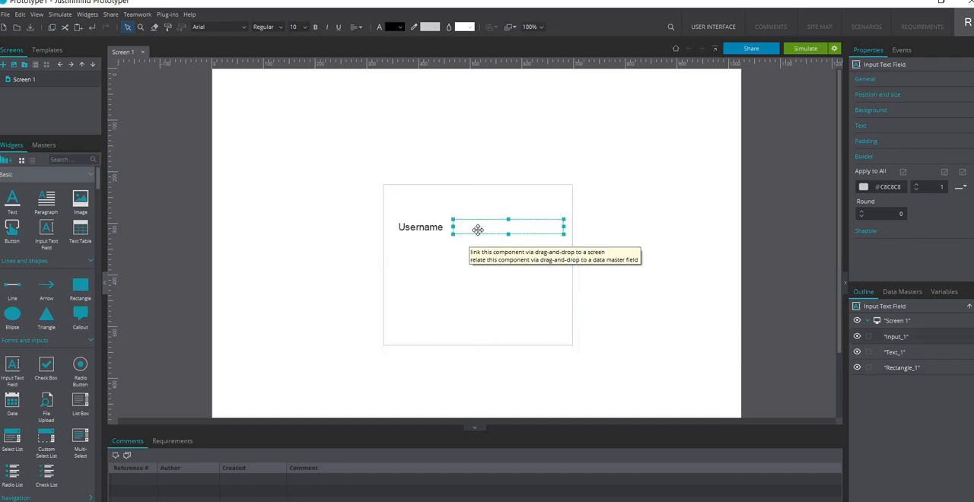
left_click(963, 174)
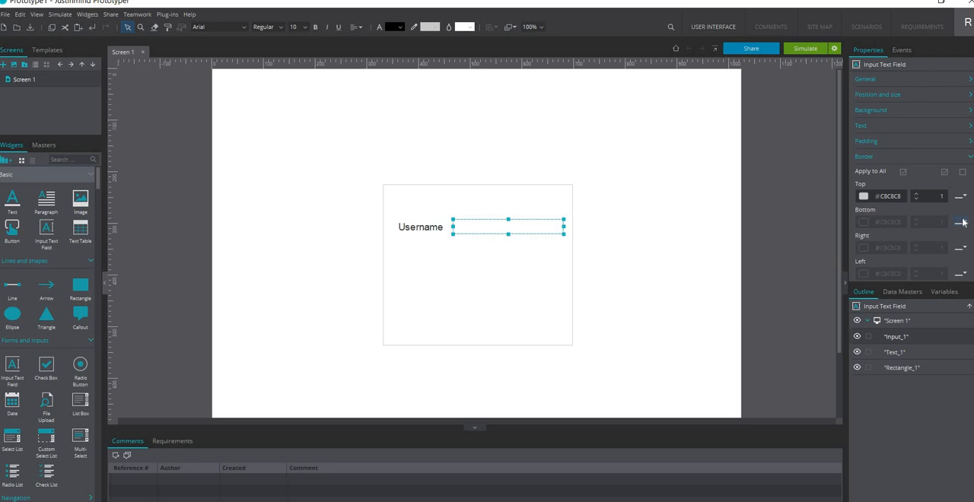
left_click(964, 196)
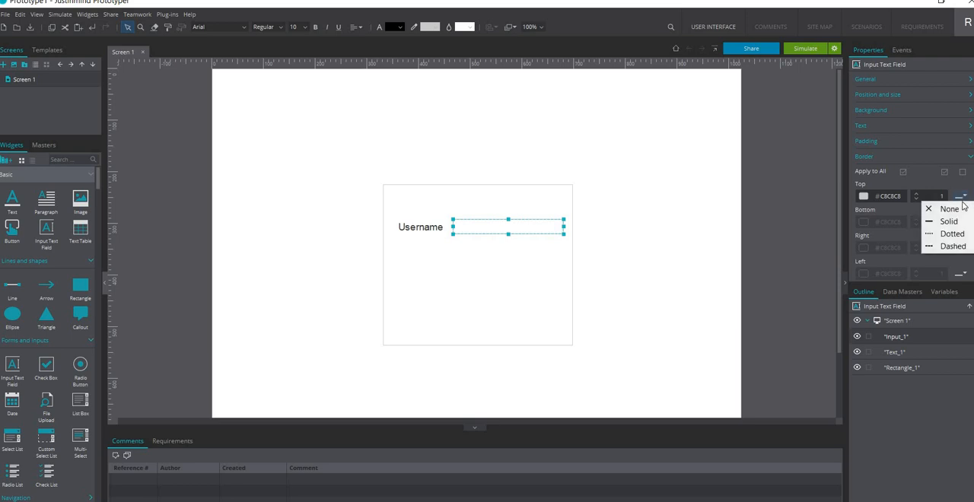
left_click(951, 209)
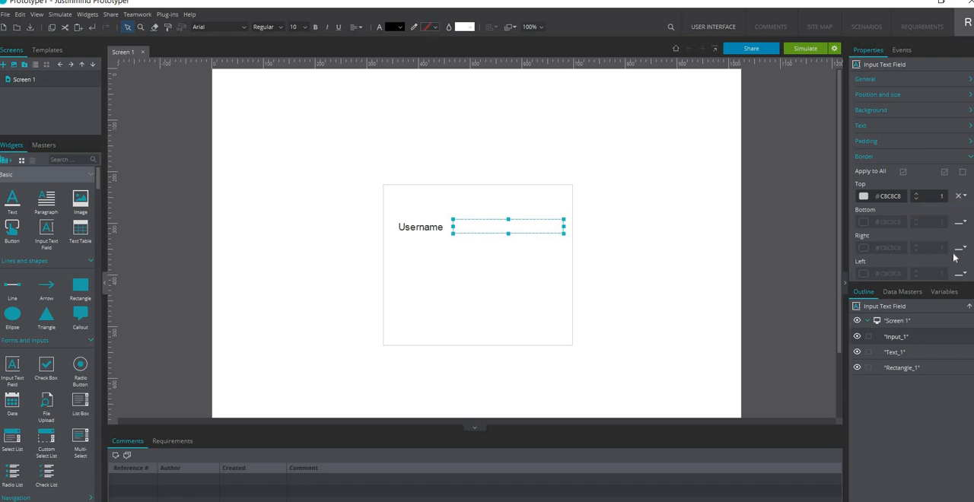
left_click(963, 250)
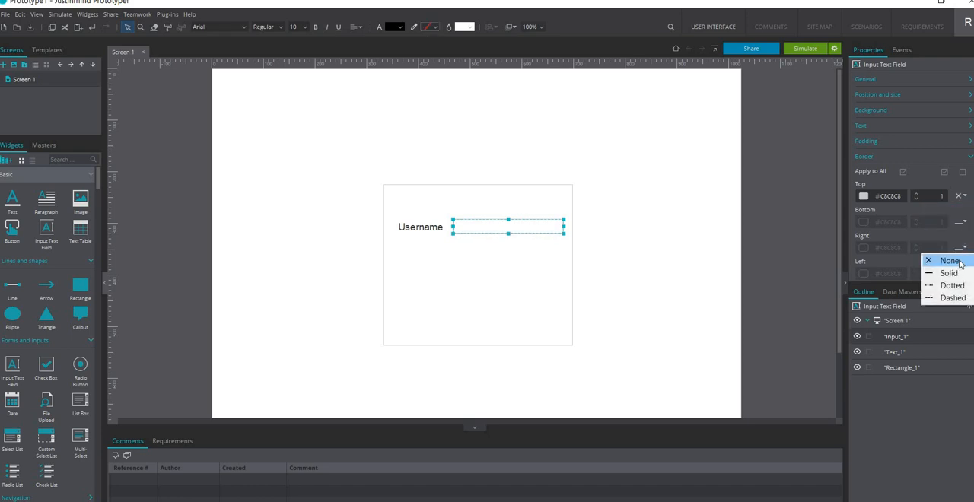
left_click(951, 261)
left_click(962, 274)
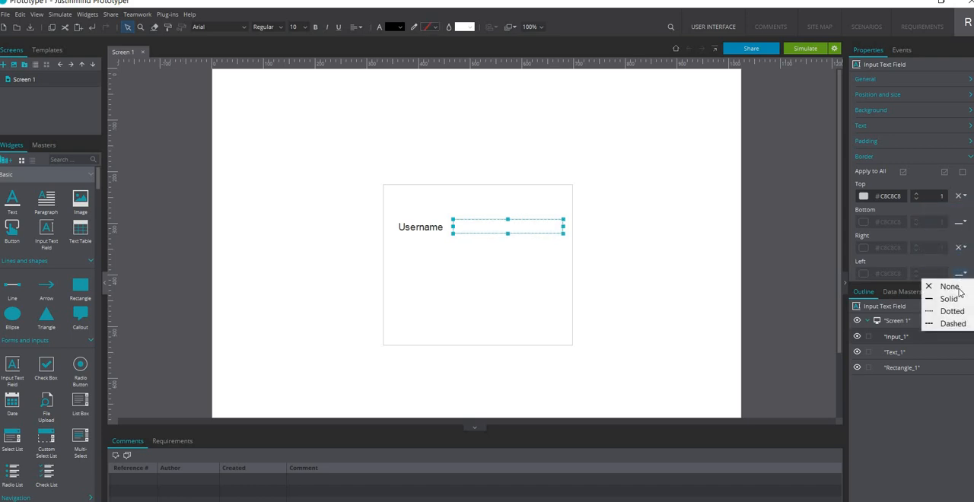
left_click(952, 286)
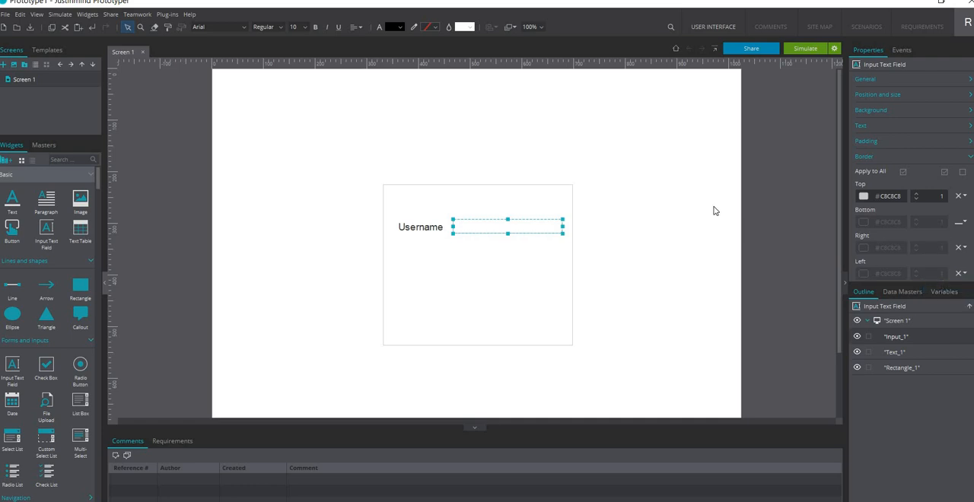
left_click(713, 211)
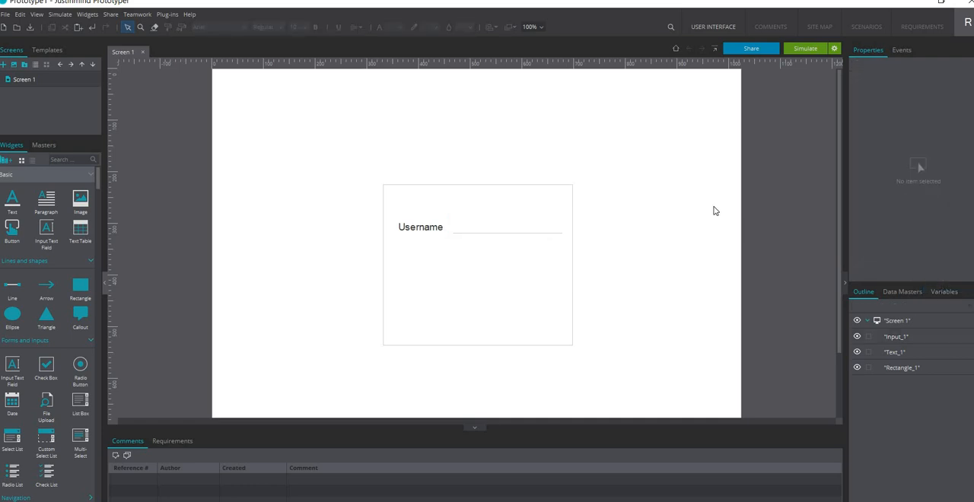
Group the Username label with its input text field
left_click(524, 222)
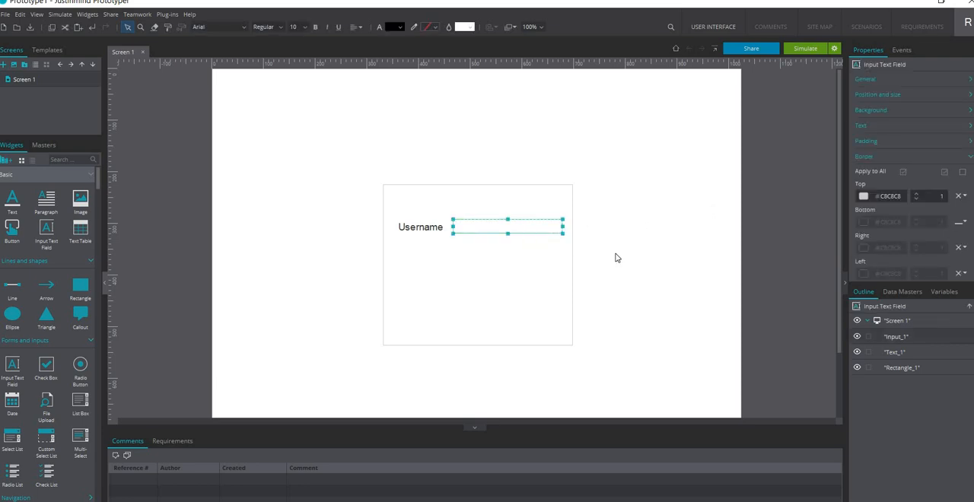
left_click(439, 227)
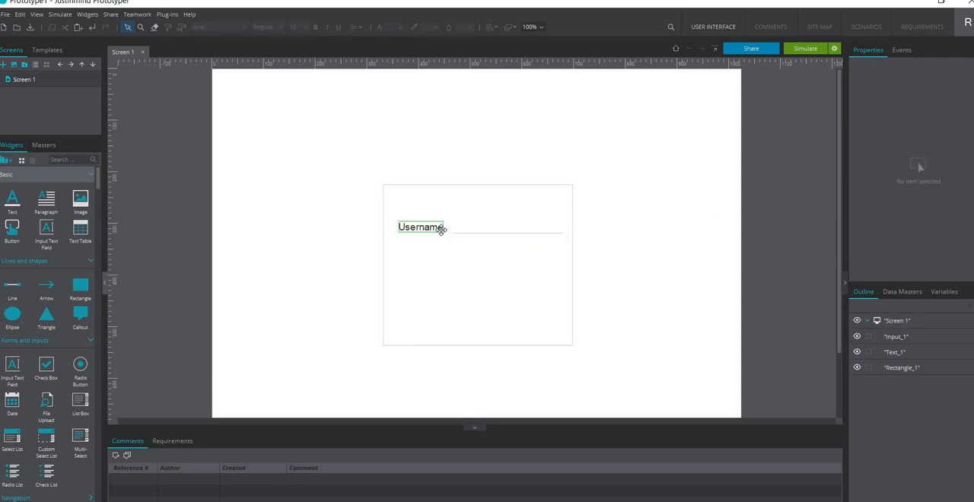
left_click(481, 223, "shift")
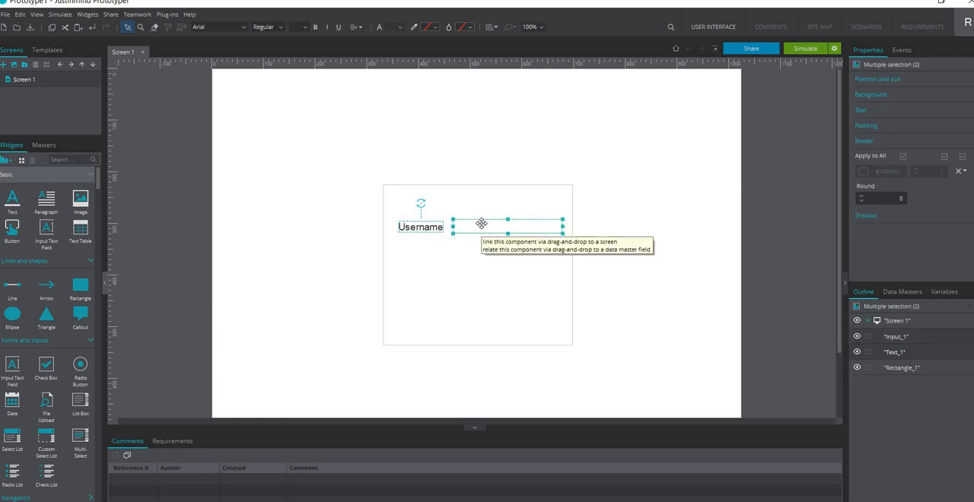
right_click(481, 225)
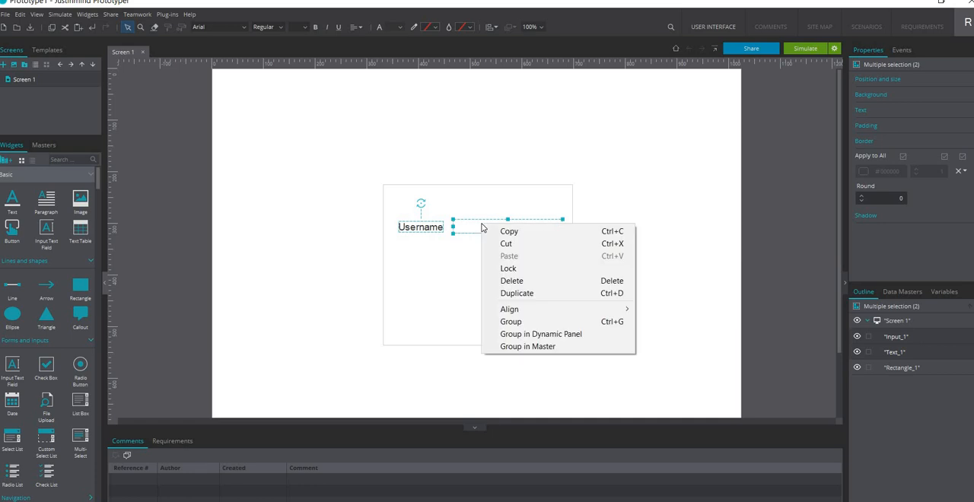
left_click(520, 320)
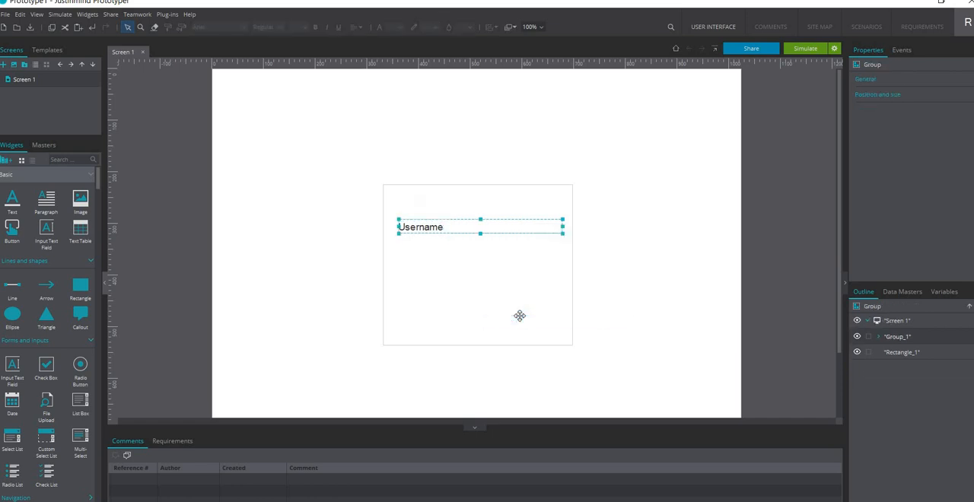
left_click(657, 216)
Duplicate the Username label and field group and place the copy directly below it, aligned with the original
left_click(525, 224)
key("ctrl+d")
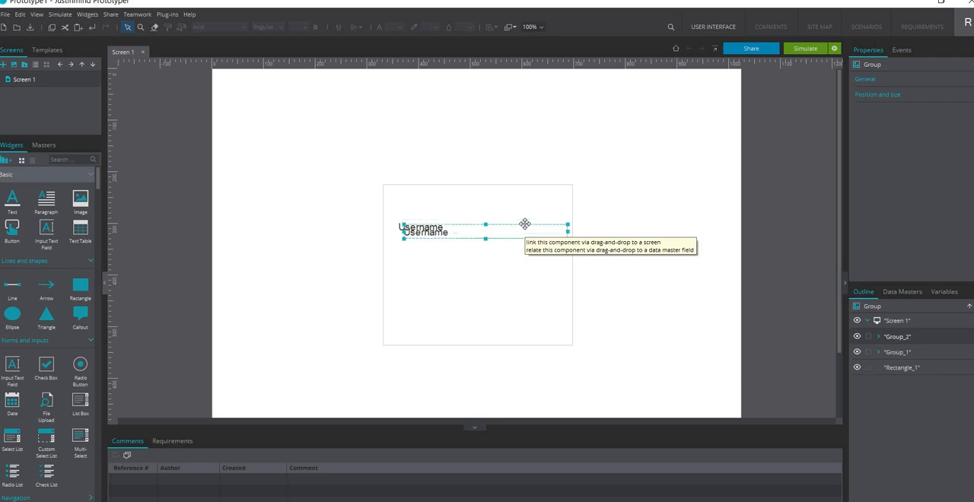
left_click_drag(499, 234, 491, 270)
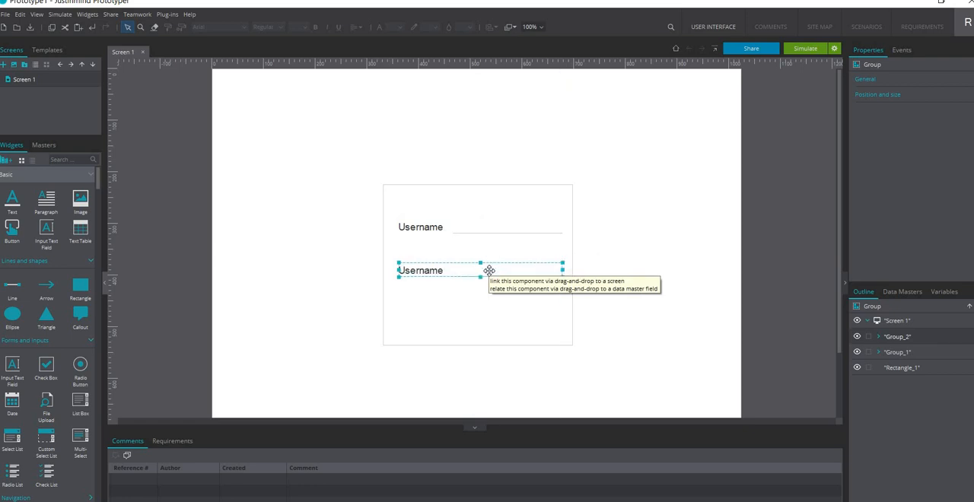
left_click(618, 273)
Change the label text in the duplicated lower group to Password
double_click(434, 272)
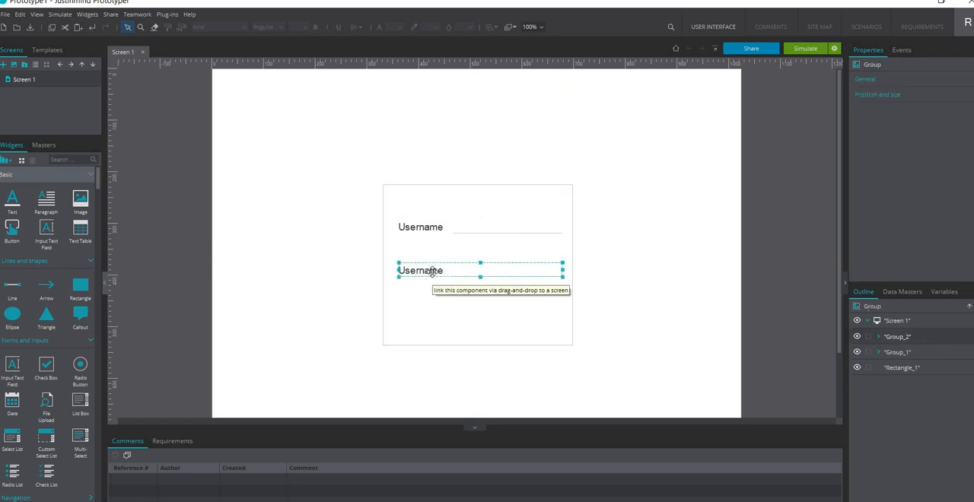
left_click(431, 271)
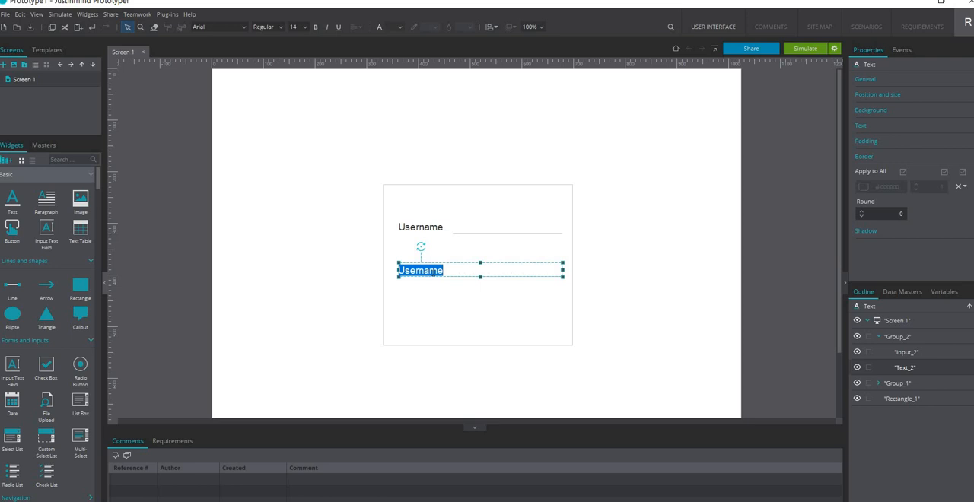
type("Passwor")
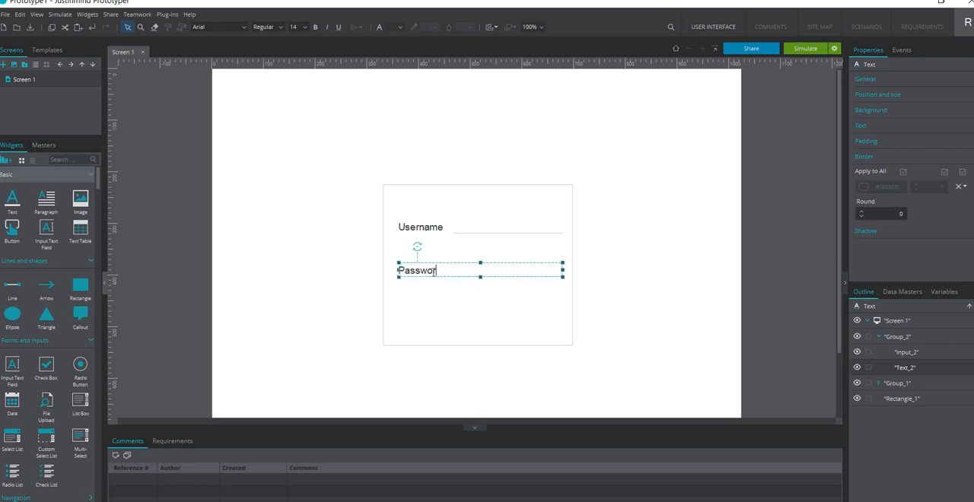
type("d")
left_click(643, 244)
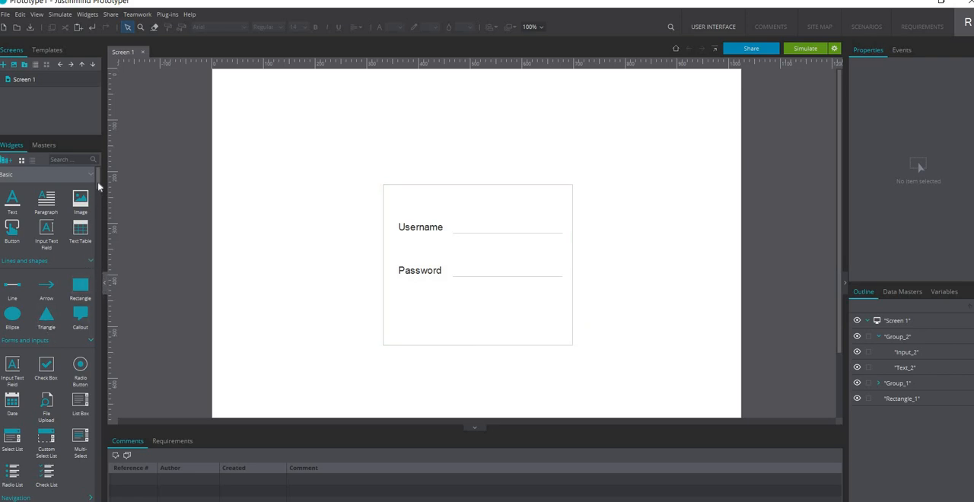
Search the widget library for "but" and place the Android Phone Button below the Password row inside the rectangle
left_click_drag(98, 182, 102, 227)
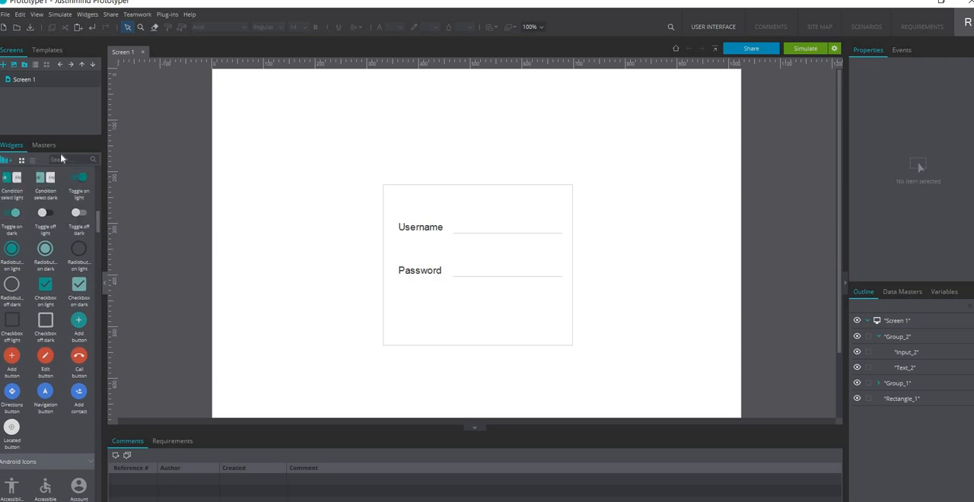
type("but")
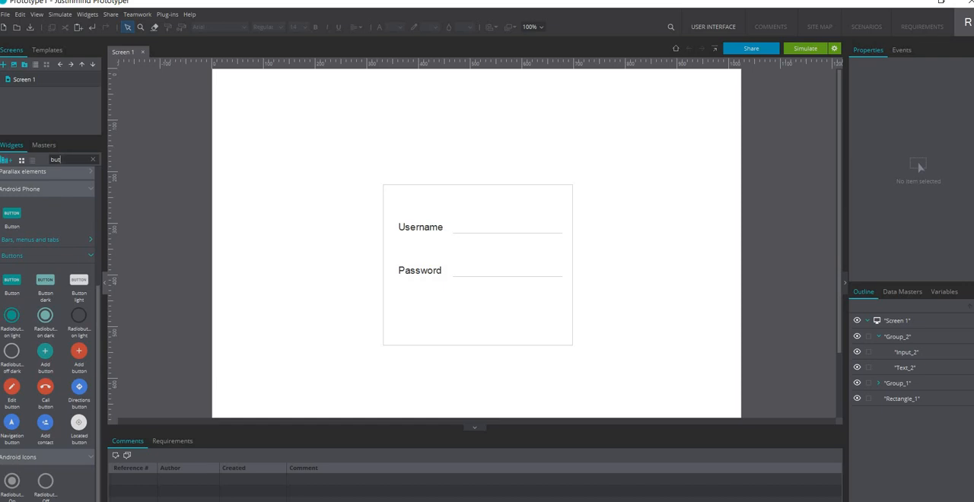
left_click_drag(17, 215, 440, 305)
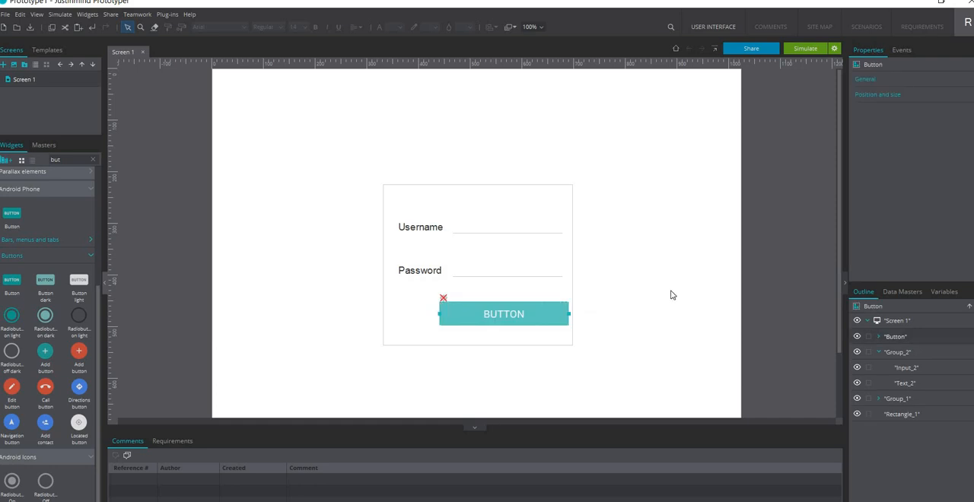
left_click(589, 312)
Try to replace the button's caption with Login
double_click(513, 315)
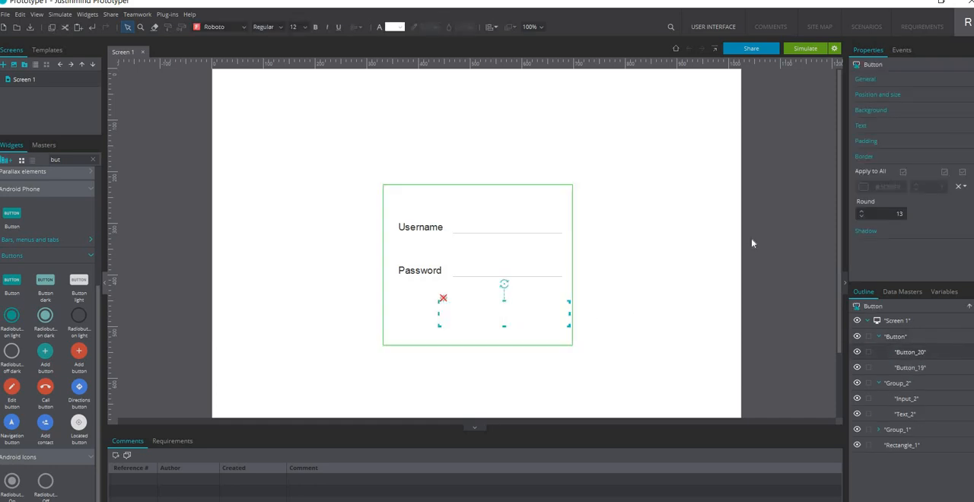
key("Escape")
left_click(626, 260)
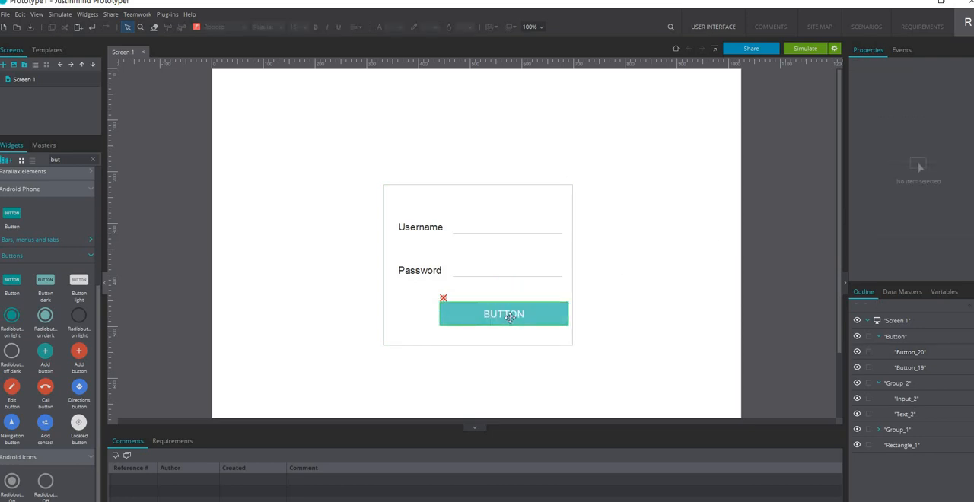
left_click(509, 314)
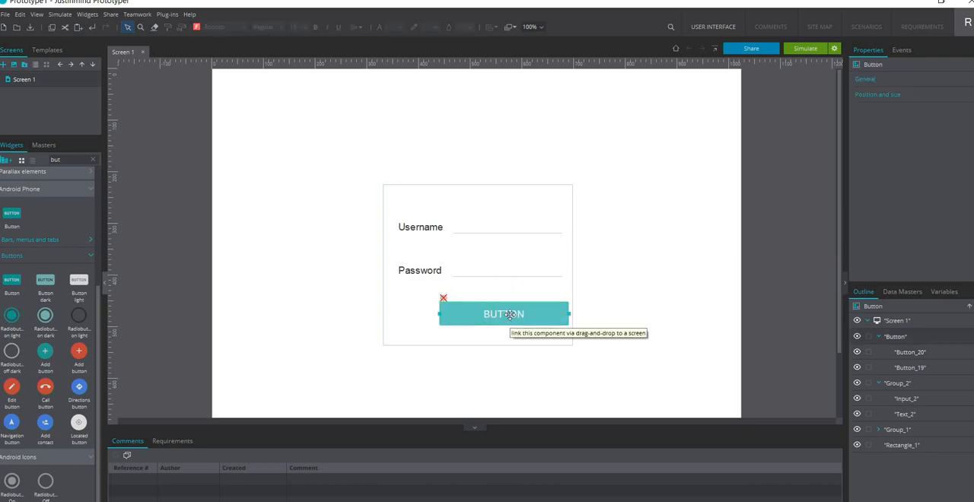
double_click(510, 314)
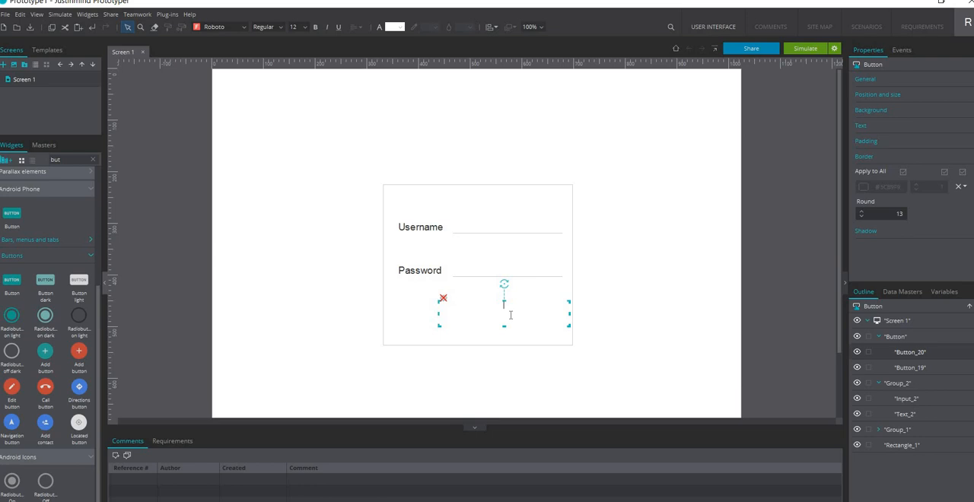
type("LOGIN")
key("BackSpace")
key("BackSpace")
key("BackSpace")
key("BackSpace")
key("BackSpace")
left_click(666, 263)
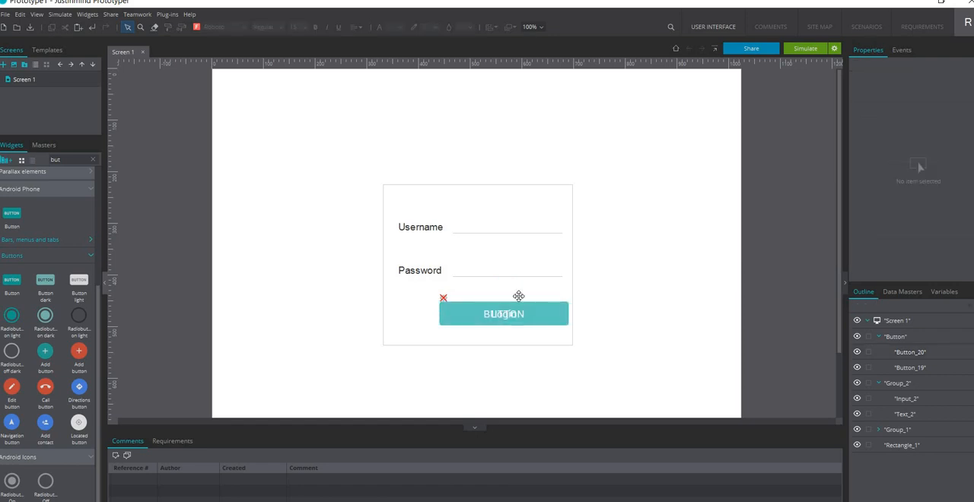
Delete the overlay layer carrying the Login text from the button group
left_click(506, 315)
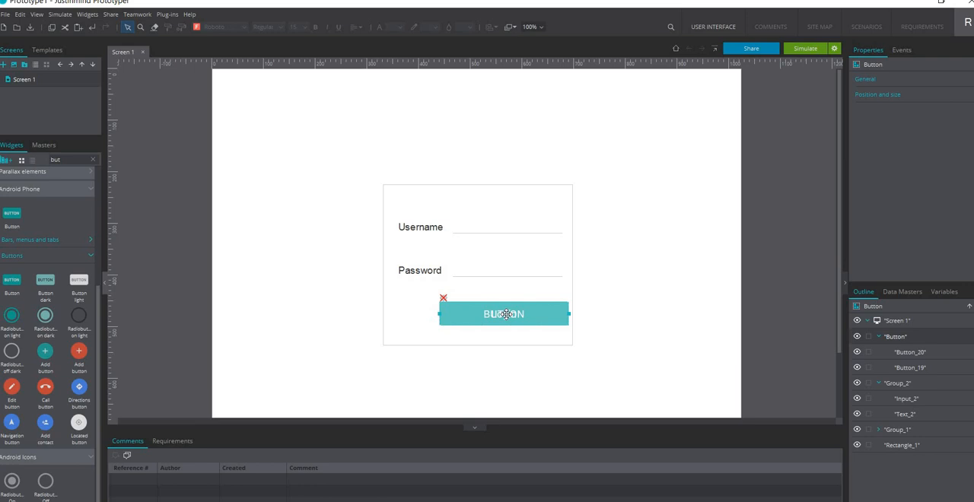
left_click(506, 314)
key("Delete")
Set the value of the remaining button to Signin
left_click(496, 310)
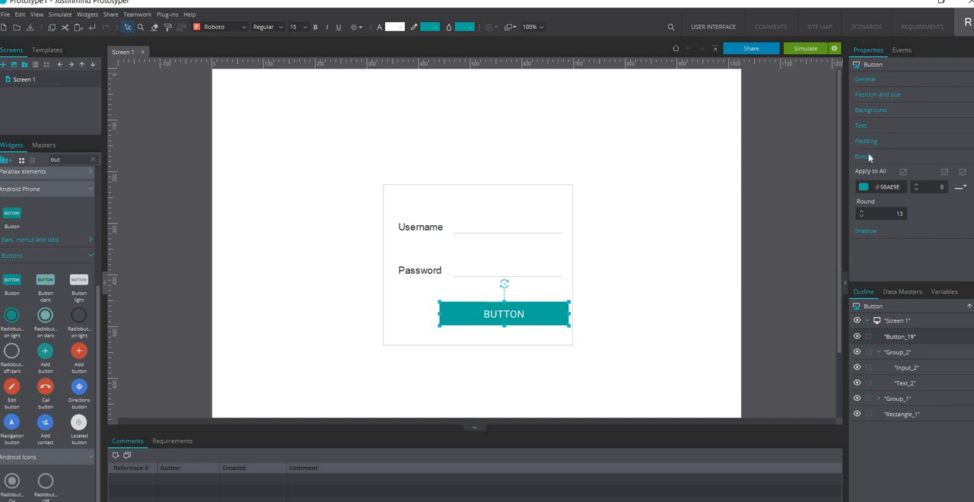
left_click(878, 80)
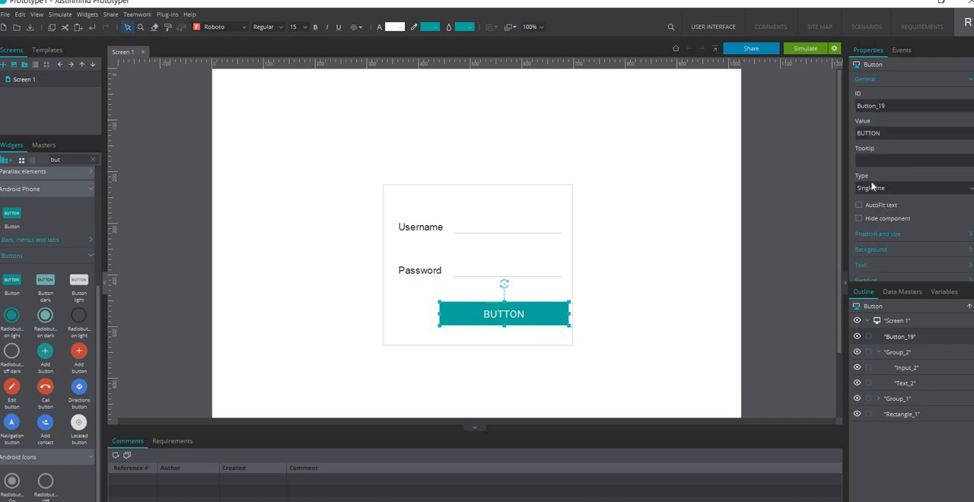
left_click(883, 263)
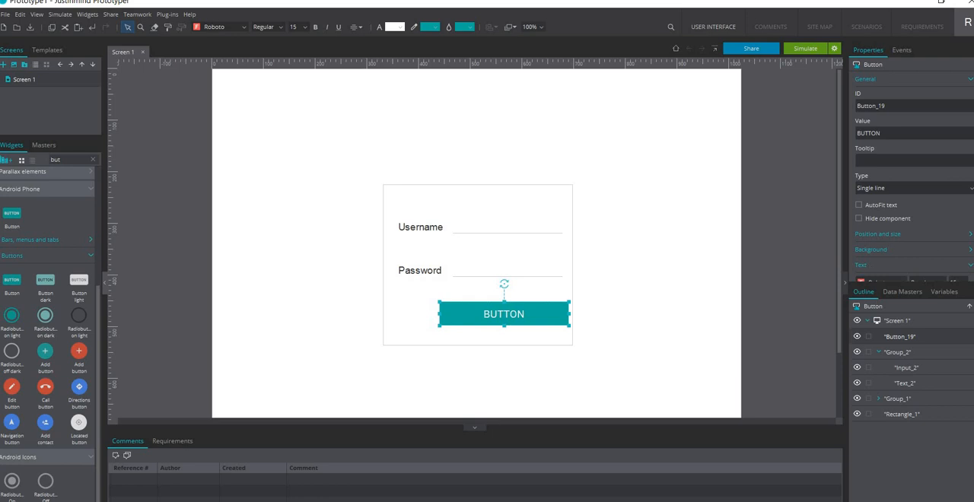
scroll(913, 179, "down", 3)
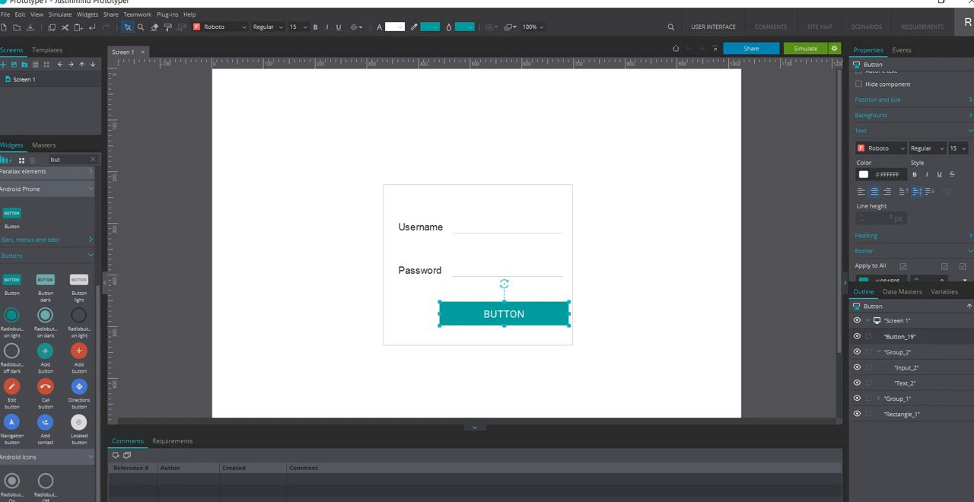
scroll(880, 115, "up", 4)
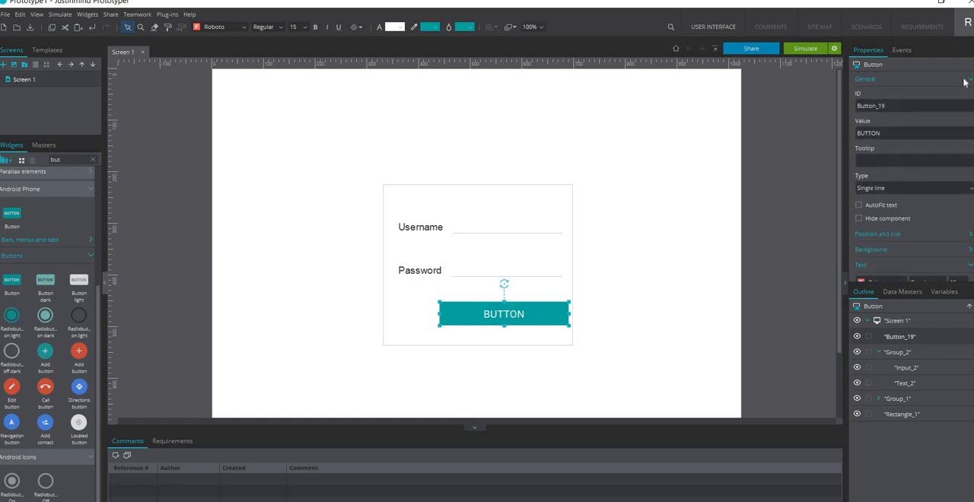
left_click(885, 133)
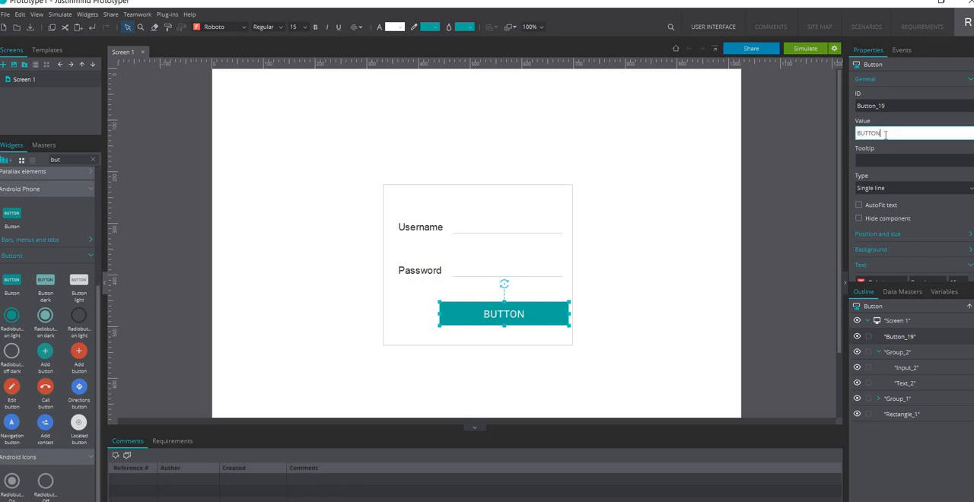
key("BackSpace")
key("BackSpace")
key("BackSpace")
key("BackSpace")
key("BackSpace")
key("BackSpace")
type("Signin")
left_click(651, 202)
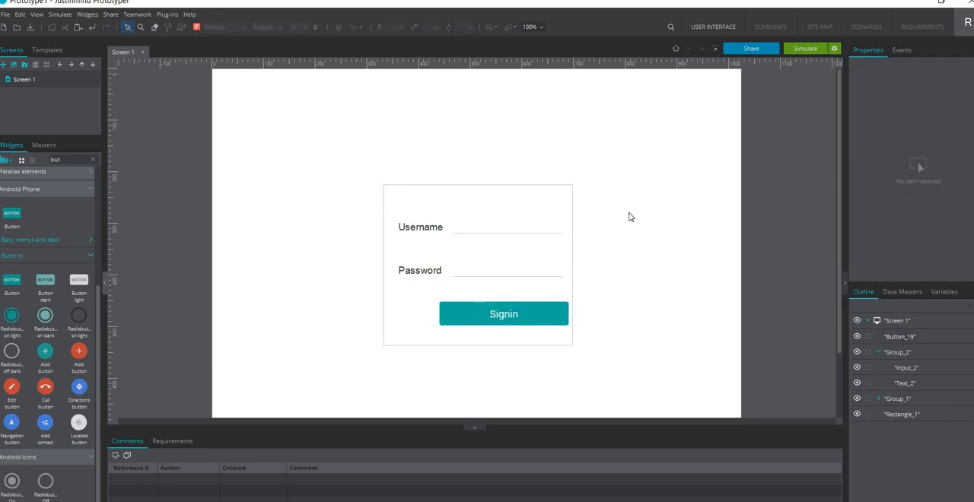
Widen the Signin button so its left edge lines up with the Username and Password labels
left_click(532, 318)
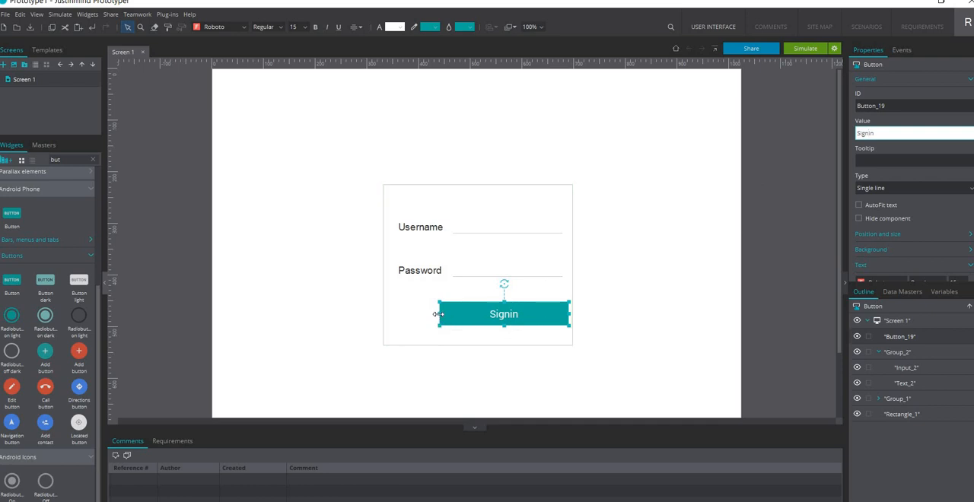
left_click_drag(437, 314, 398, 314)
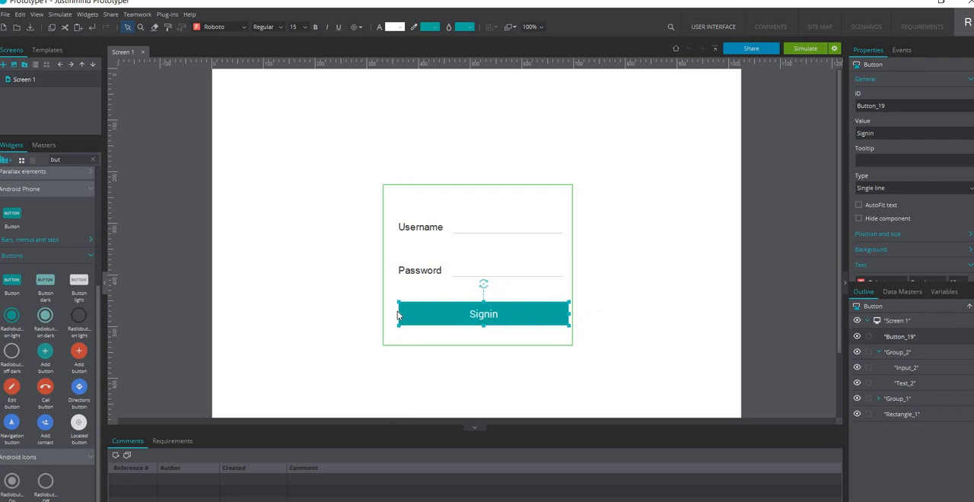
left_click(685, 269)
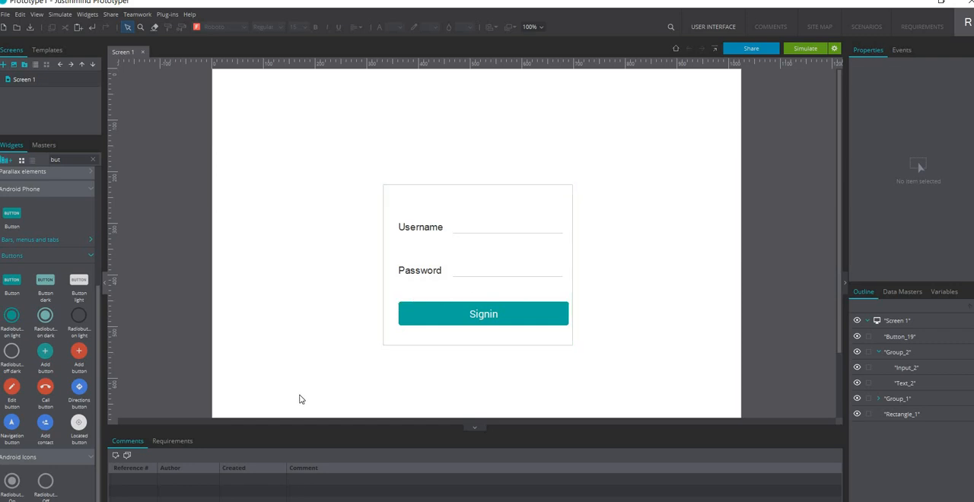
Create a new screen named Landing page based on Template 1
left_click(4, 65)
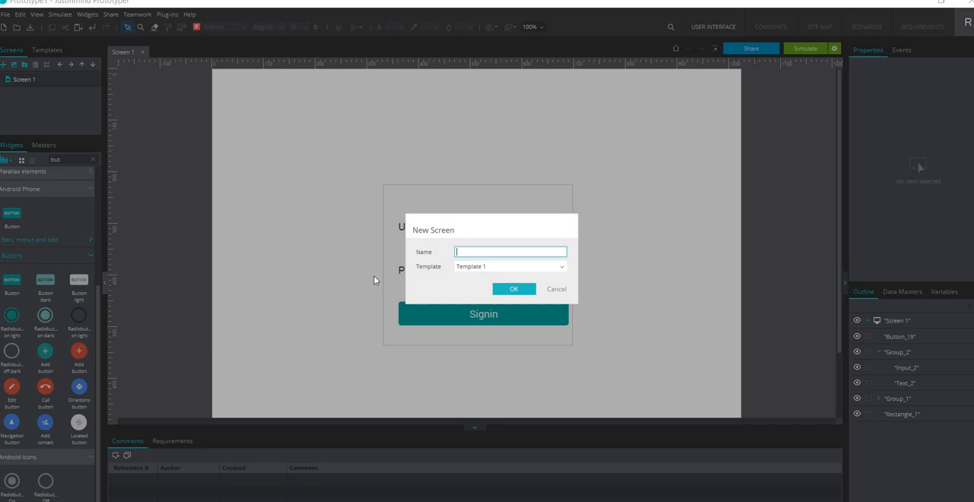
left_click(510, 267)
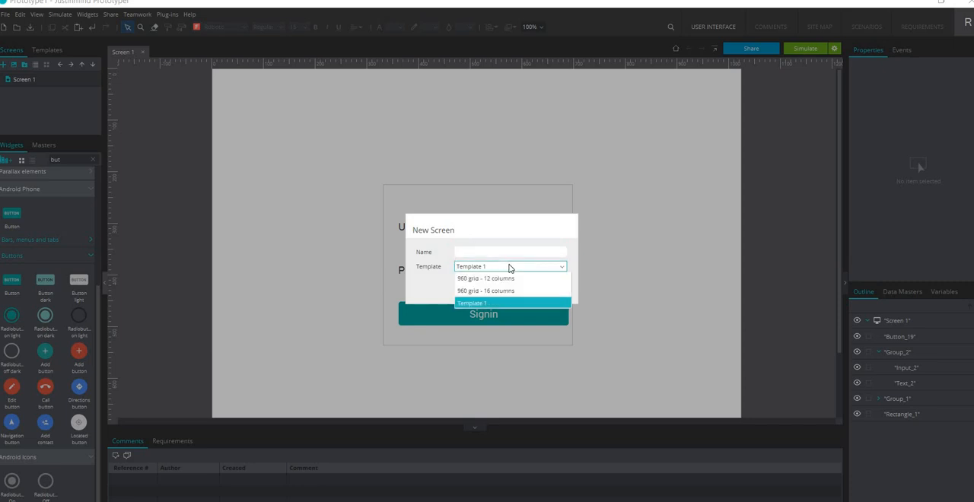
left_click(625, 222)
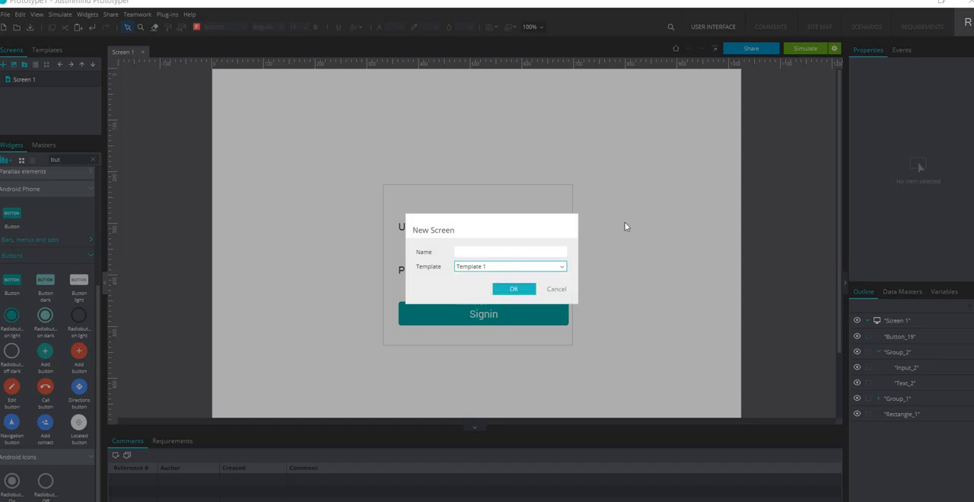
left_click(501, 253)
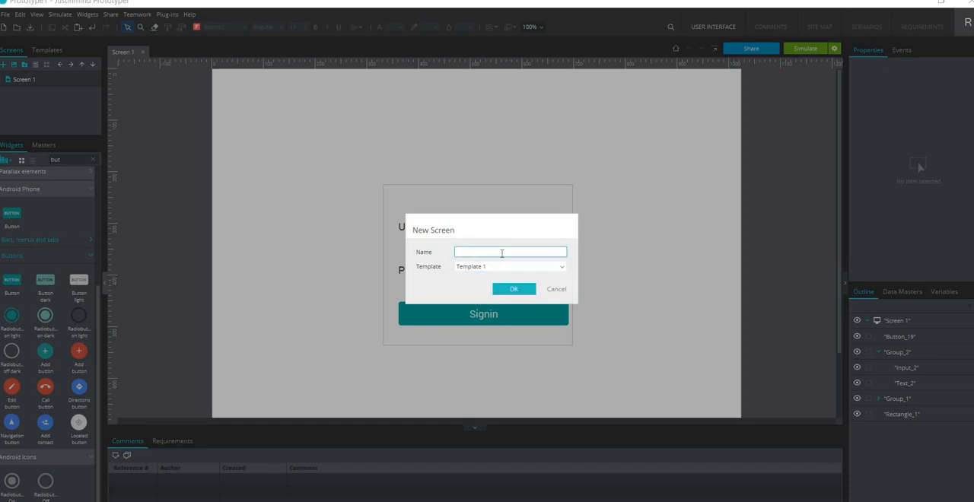
type("Landing page")
left_click(516, 290)
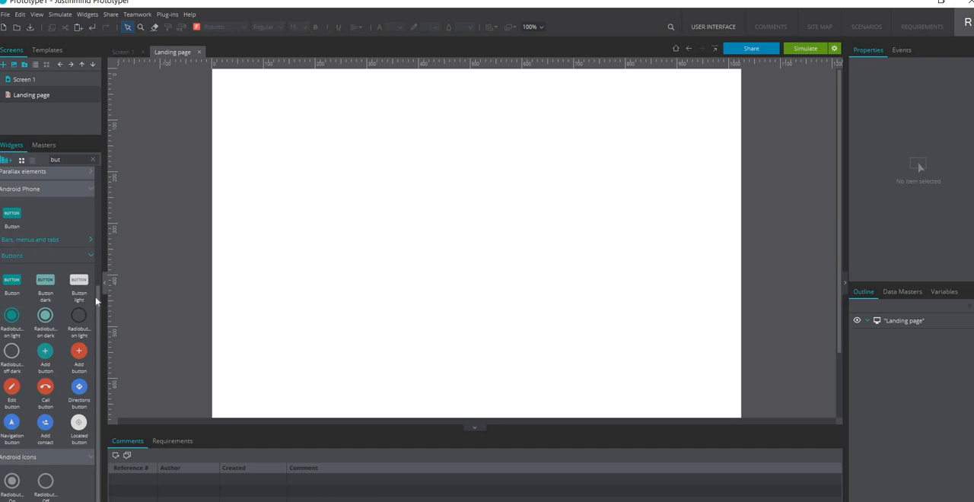
Clear the widget search, draw a wide rectangle across the upper part of the Landing page, and reduce its height to a thin bar
left_click_drag(99, 301, 111, 146)
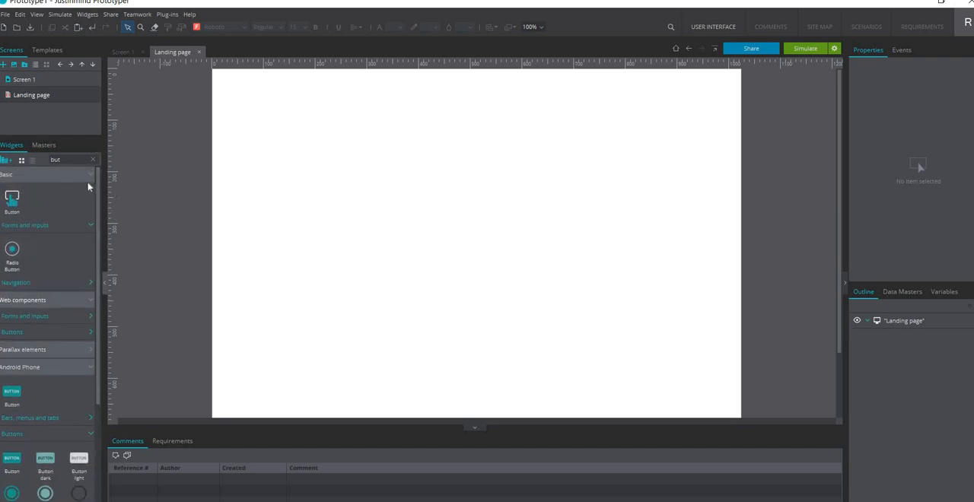
left_click(93, 161)
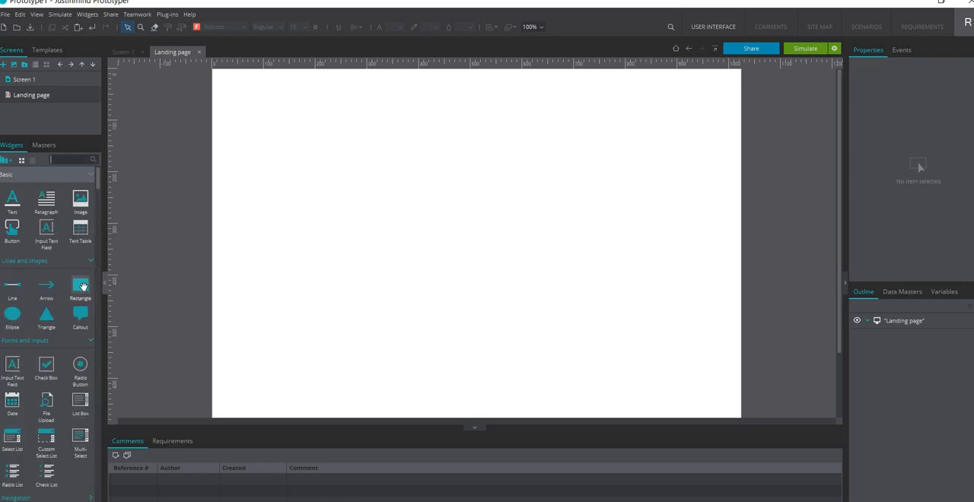
left_click(81, 286)
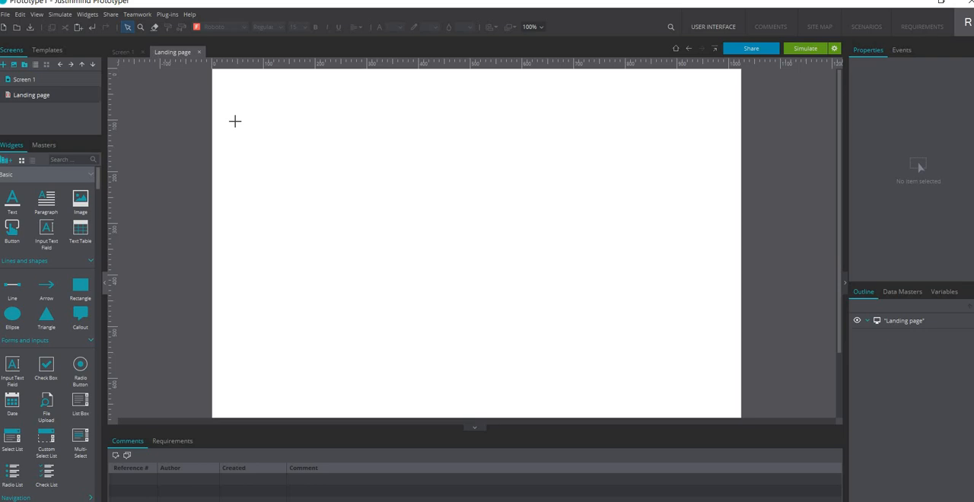
mouse_move(235, 121)
left_mouse_down()
mouse_move(346, 173)
mouse_move(592, 148)
mouse_move(714, 147)
left_mouse_up()
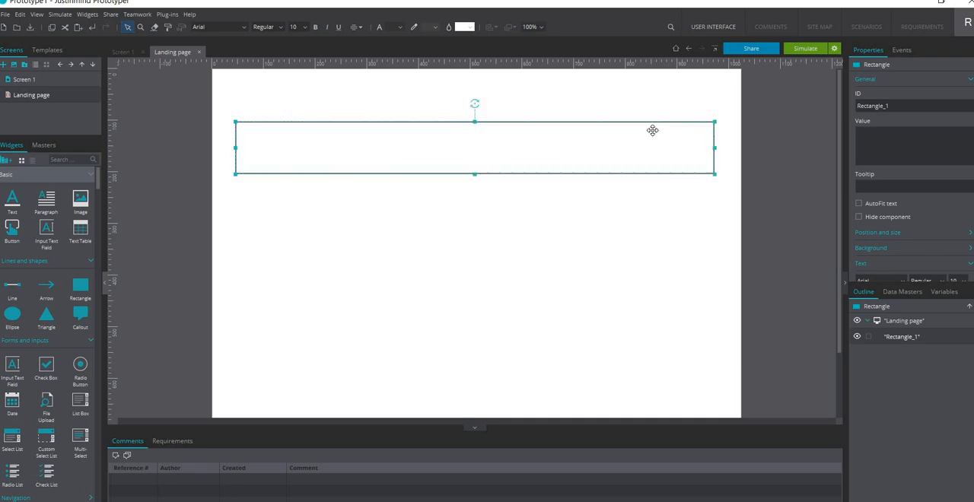
left_click_drag(472, 174, 472, 140)
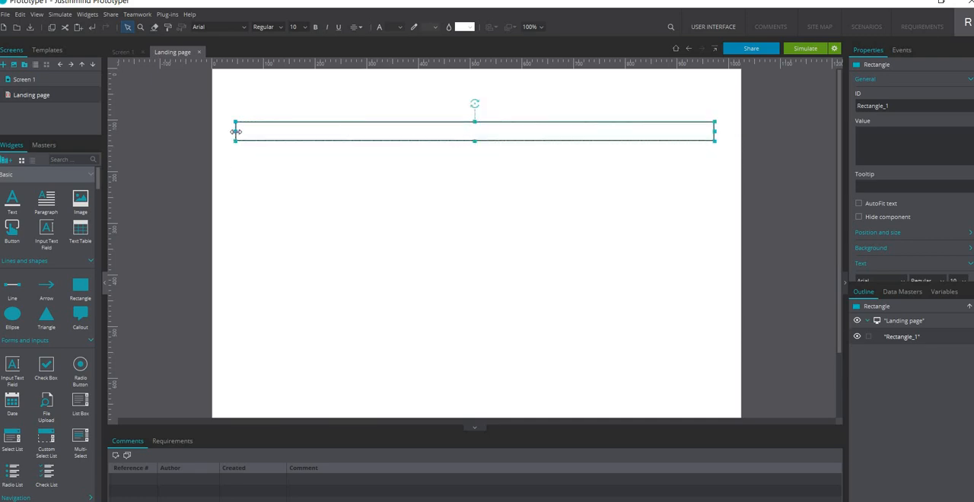
Widen the thin rectangle on the Landing page by extending both its ends closer to the page edges
left_click_drag(235, 132, 221, 131)
left_click_drag(715, 131, 729, 133)
left_click(602, 255)
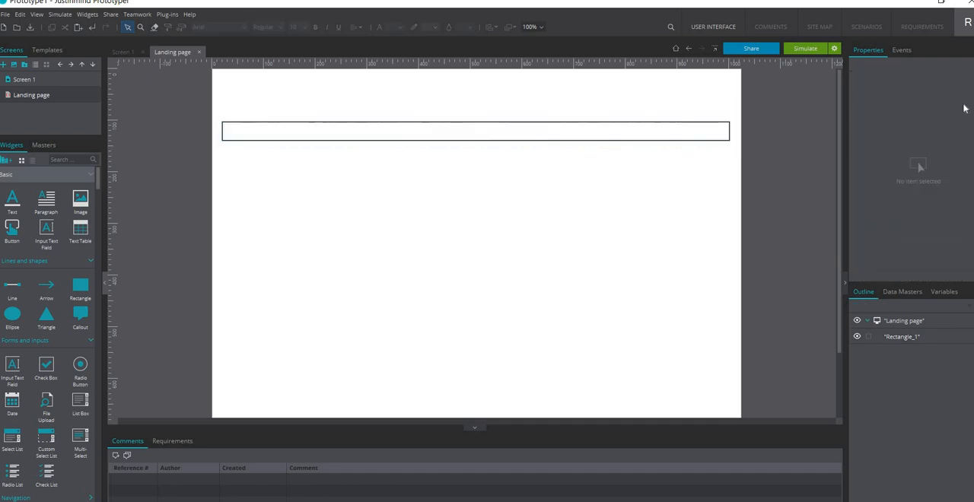
Set the rectangle's border width to 1
left_click(665, 134)
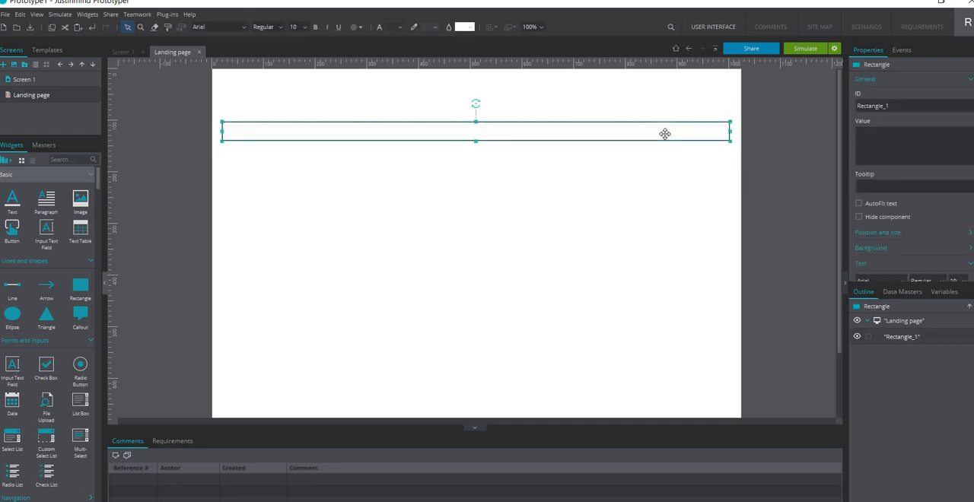
left_click(913, 78)
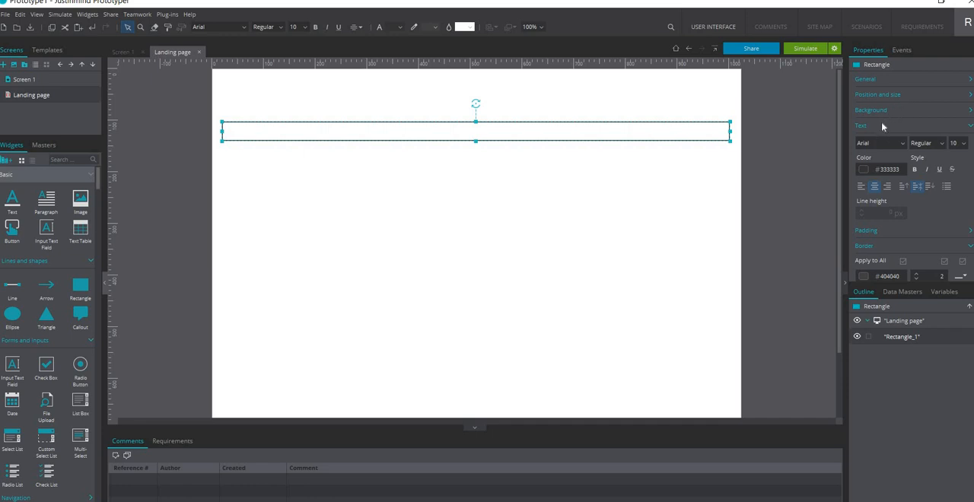
left_click(877, 125)
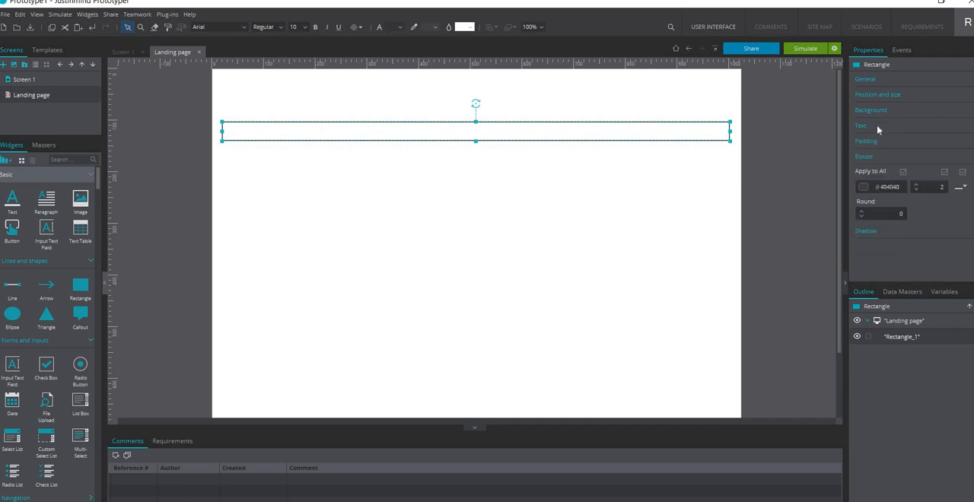
left_click(941, 187)
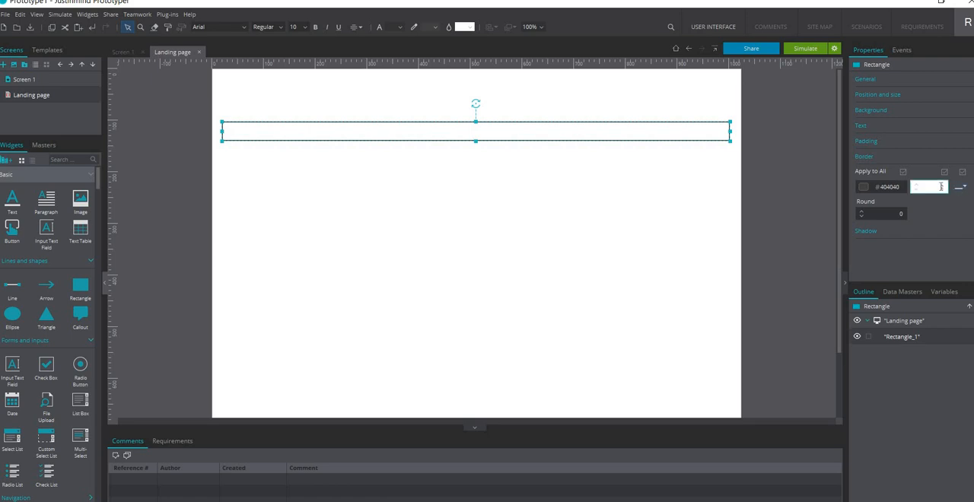
type("1")
left_click(646, 221)
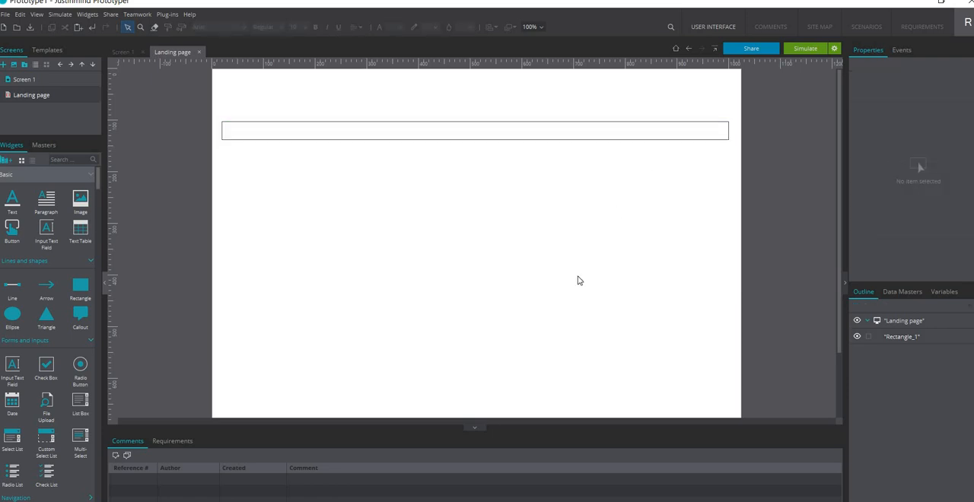
Stretch both ends of the rectangle further so it spans almost the full page width
left_click(555, 135)
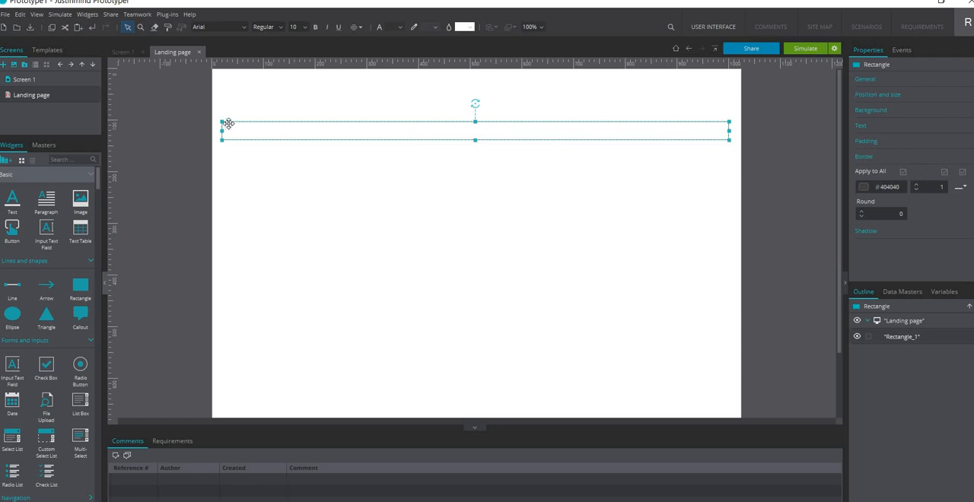
left_click_drag(215, 132, 215, 133)
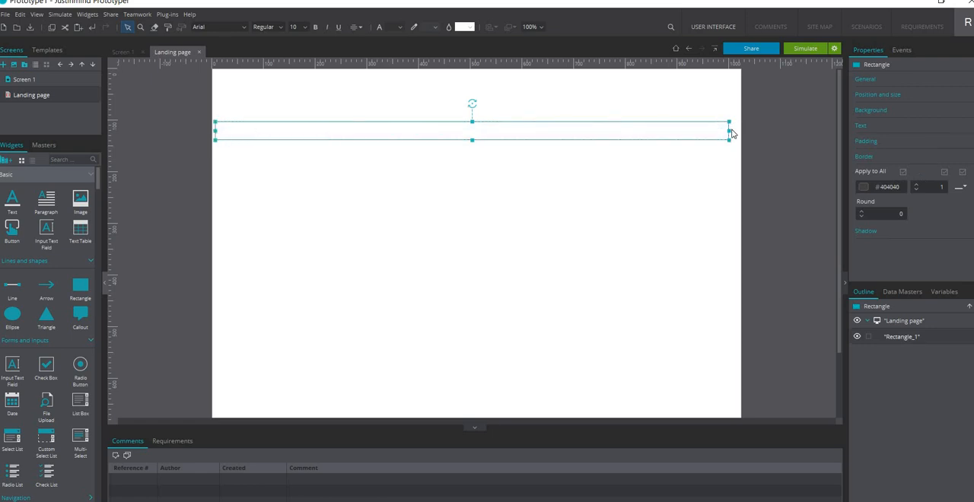
left_click_drag(729, 131, 736, 134)
Fill the rectangle with a very light grey
left_click(466, 29)
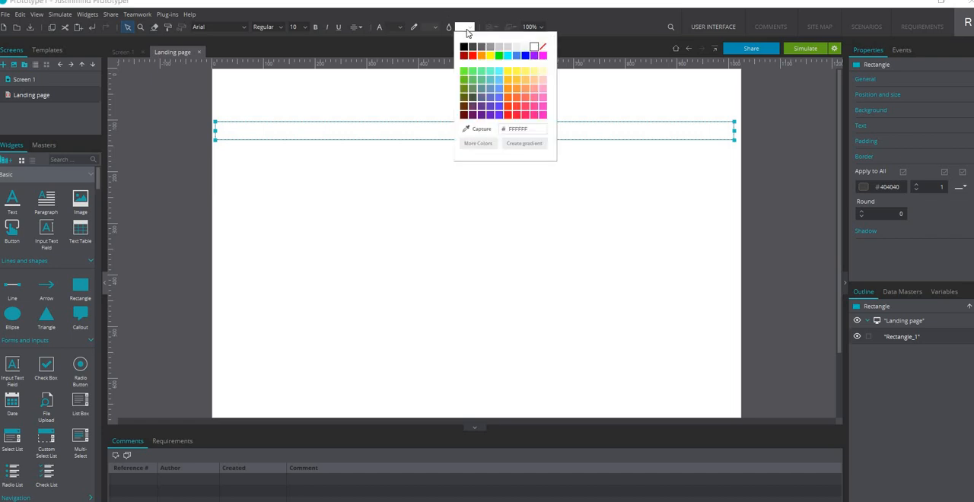
left_click(517, 47)
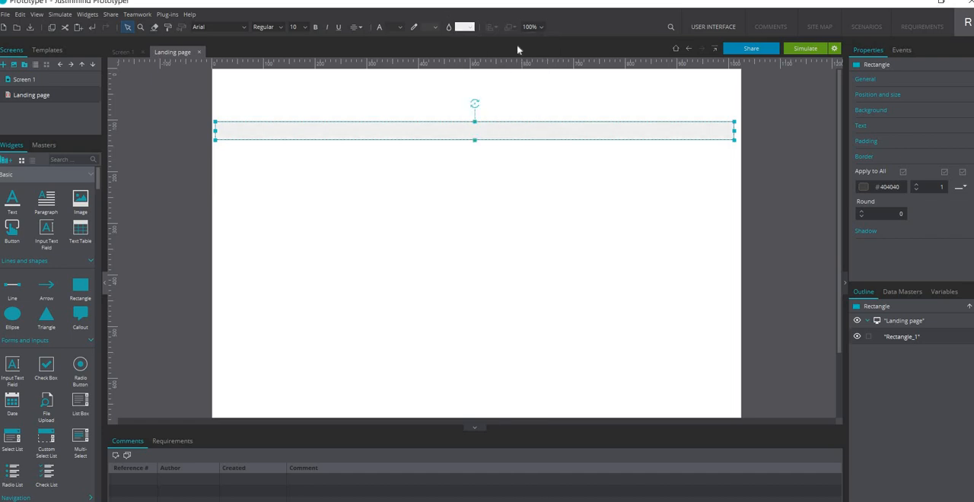
left_click(463, 198)
Set the rectangle's border style to None on all sides
left_click(452, 130)
left_click(963, 173)
left_click(963, 197)
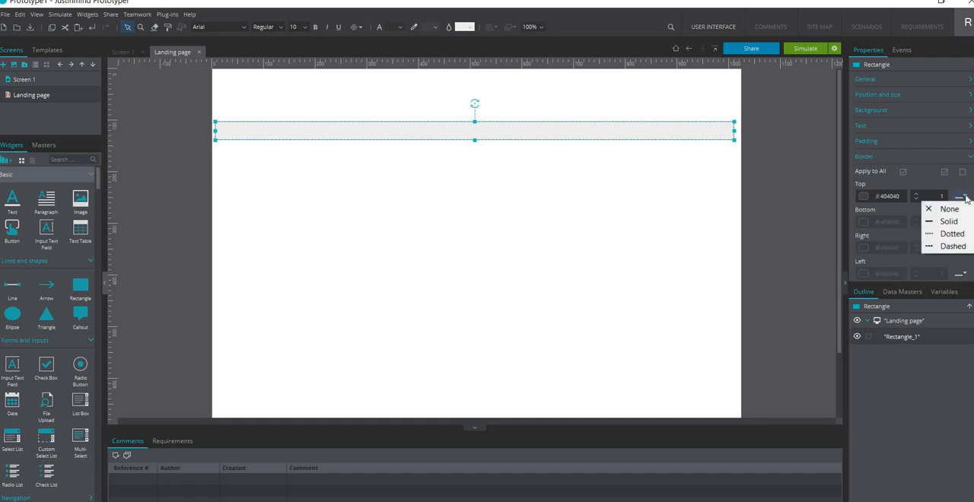
left_click(945, 209)
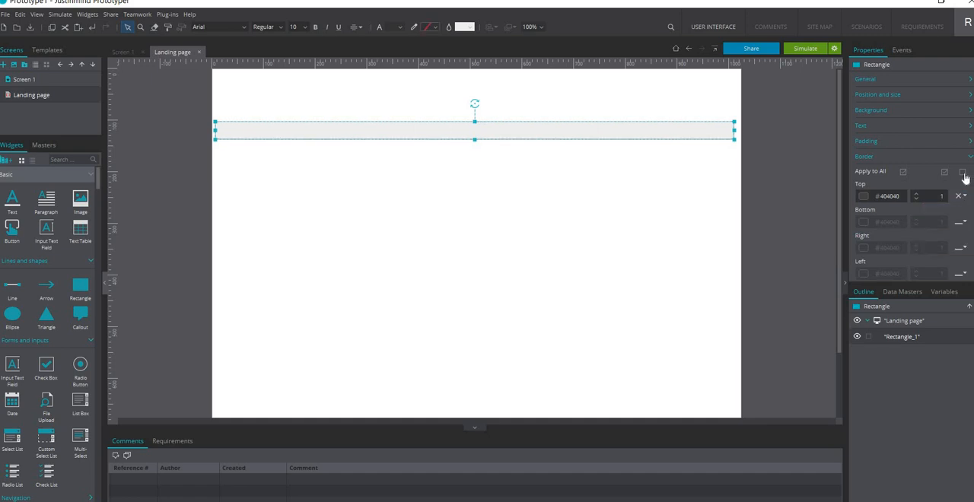
left_click(963, 173)
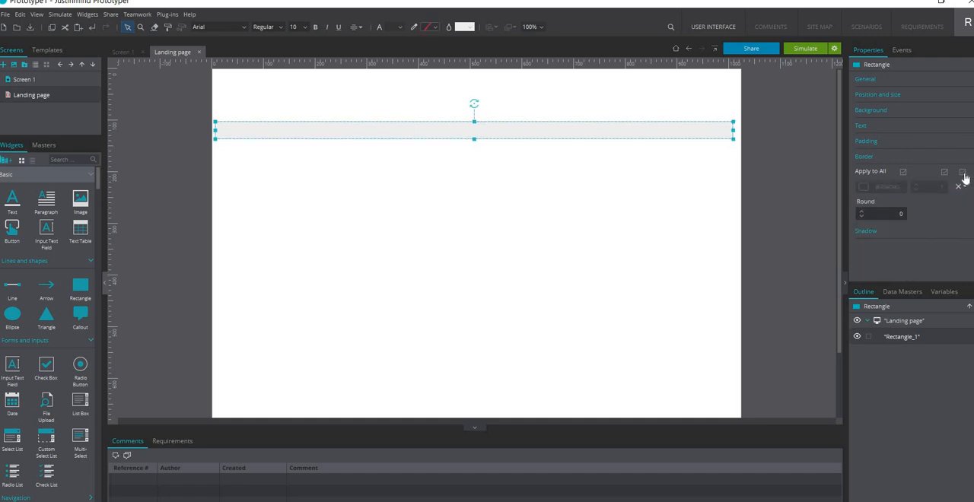
left_click(426, 299)
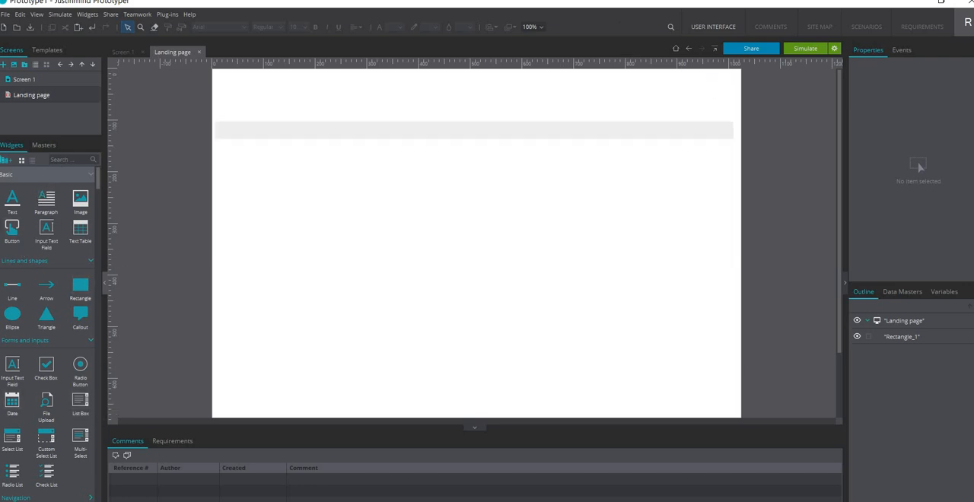
Search the widget library for profile, and clear the search
left_click(51, 159)
type("profile")
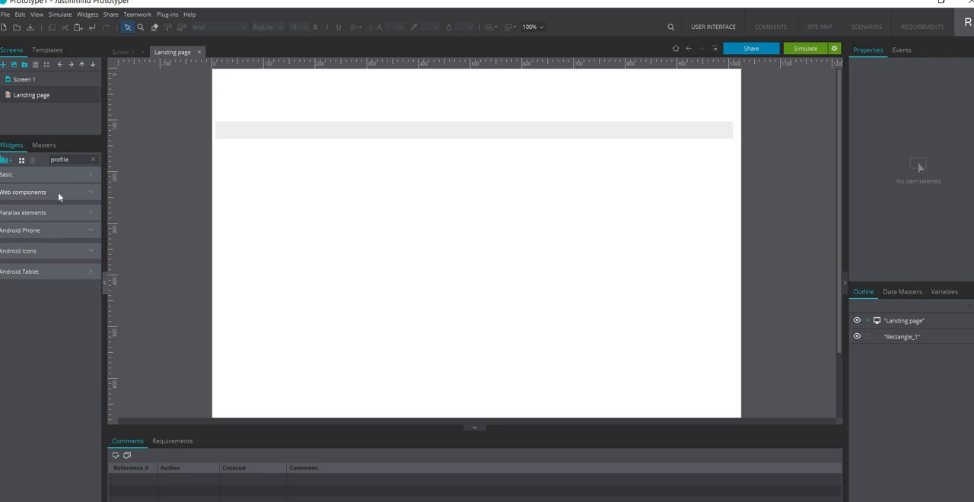
left_click(94, 159)
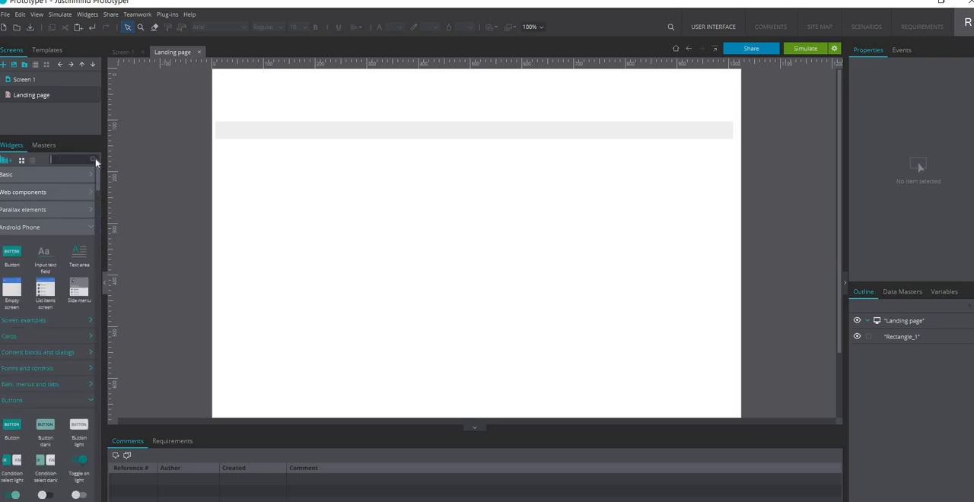
Place the Account Box widget from Android Icons in the Landing page's upper-right corner, shrunk to fit above the grey bar
left_click(85, 228)
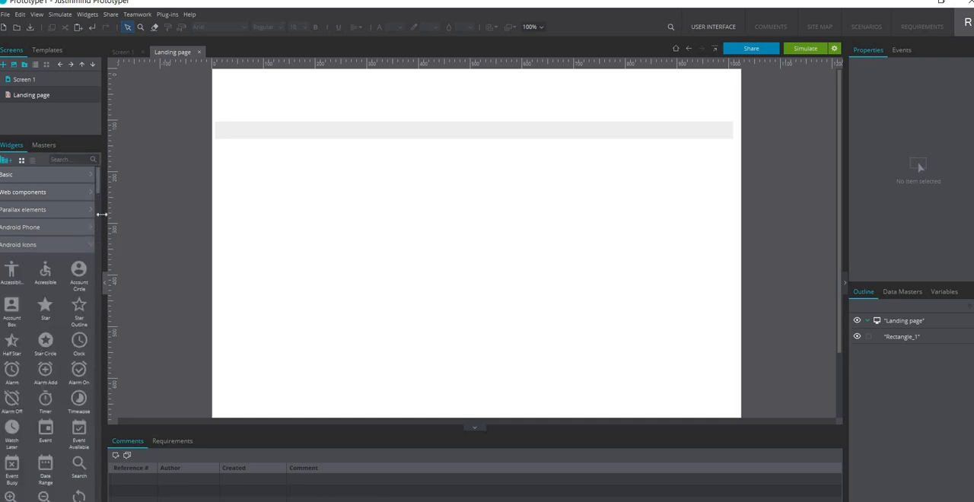
scroll(97, 186, "down", 4)
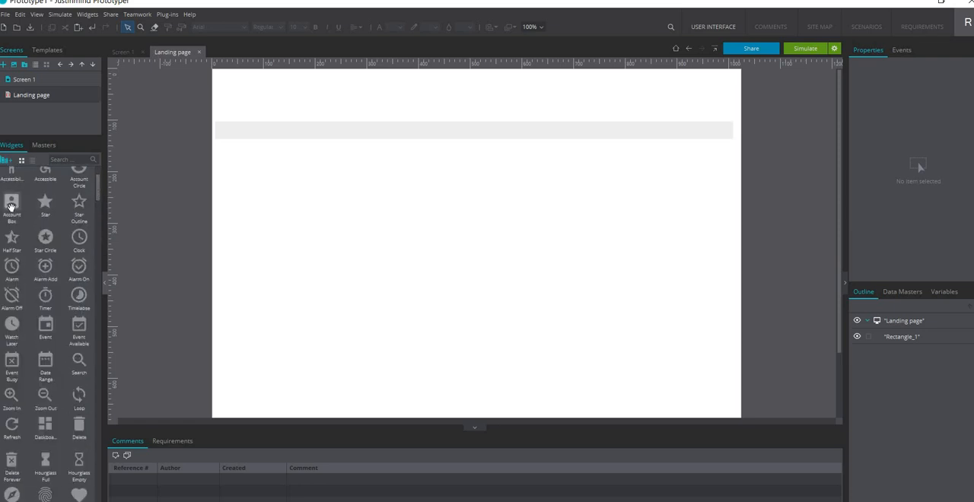
left_click_drag(11, 204, 687, 137)
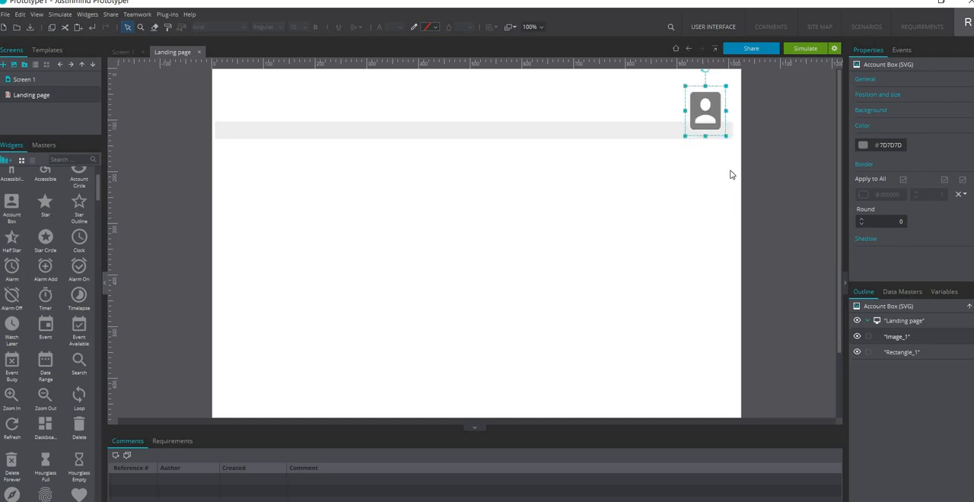
left_click_drag(709, 107, 715, 96)
left_click_drag(734, 125, 720, 94)
left_click(800, 148)
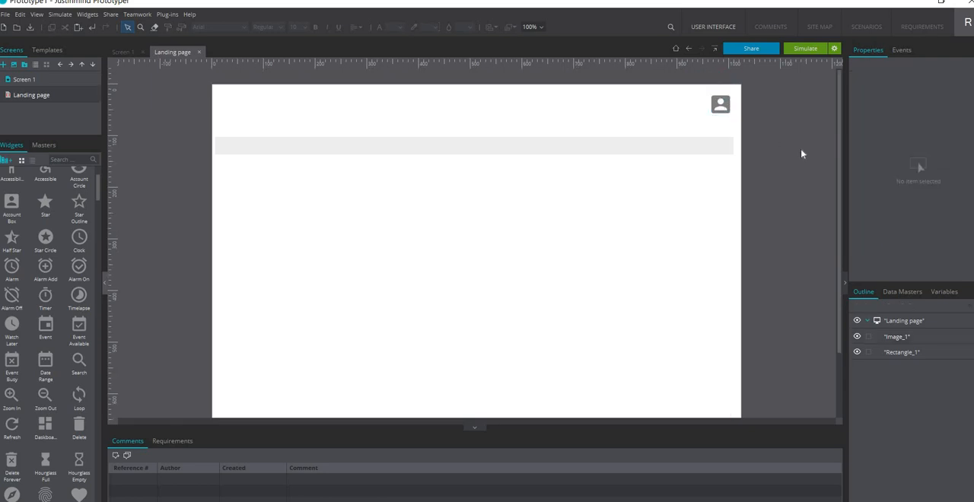
Try the border colours #CCCCCC, #666666 and #FF9900 on the Account Box icon
left_click(720, 105)
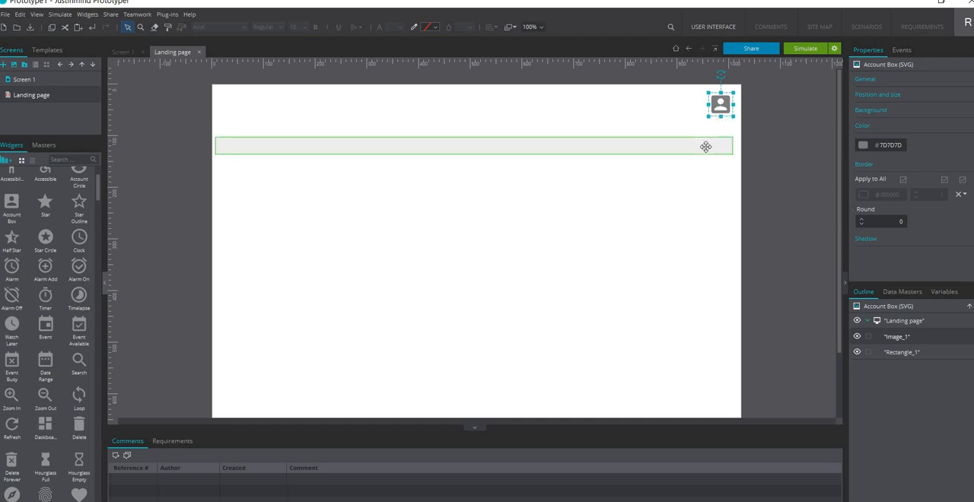
left_click(435, 27)
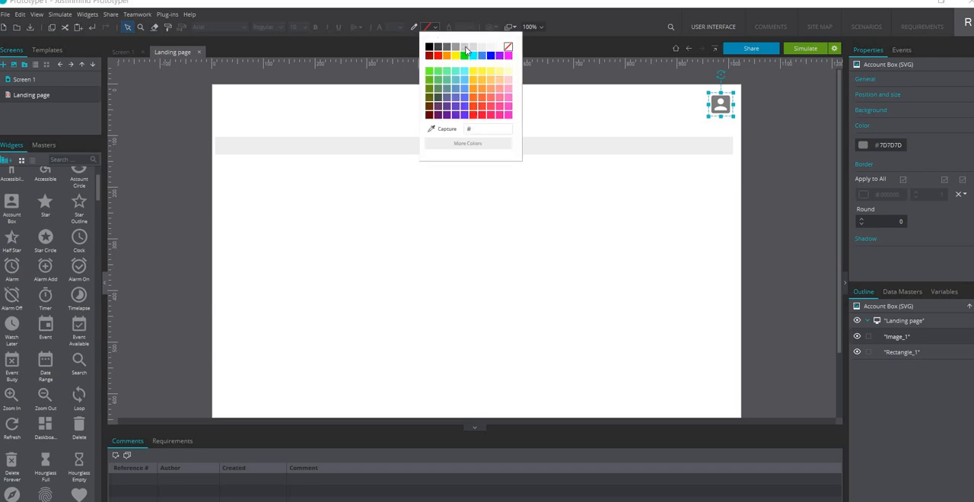
left_click(466, 48)
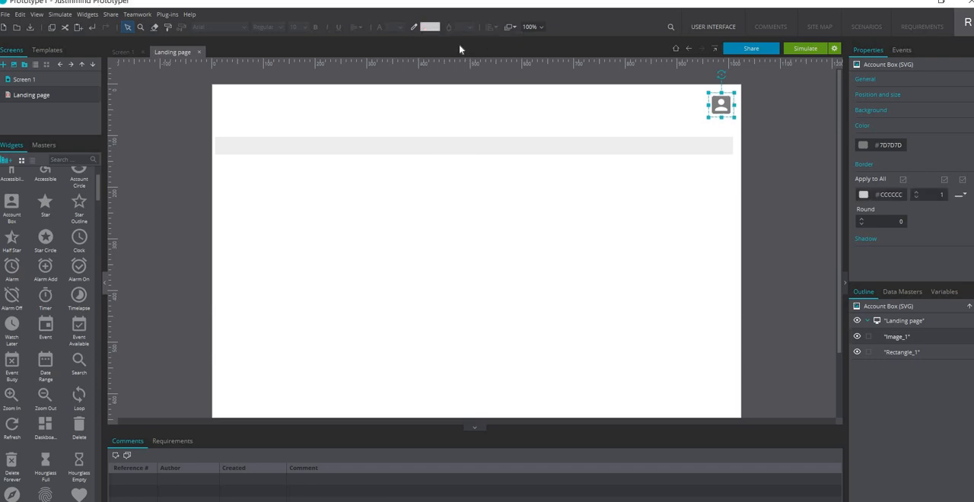
left_click(428, 28)
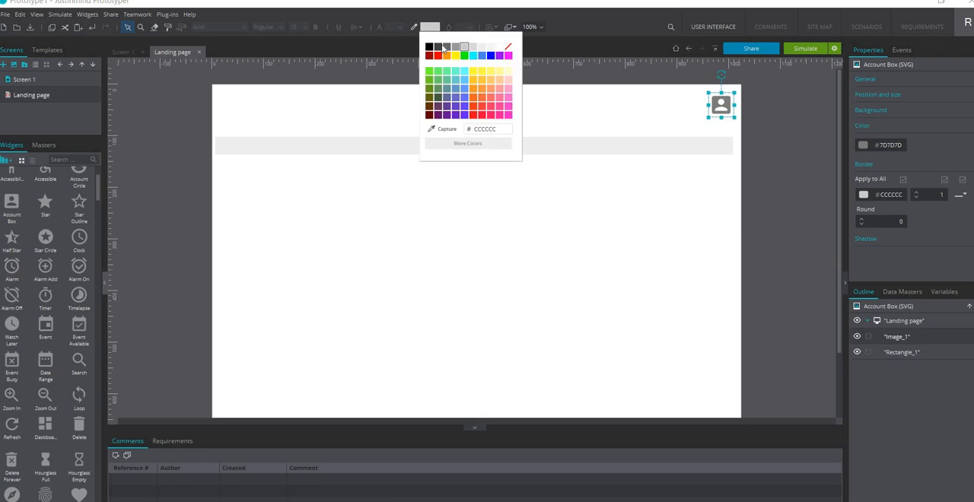
left_click(448, 49)
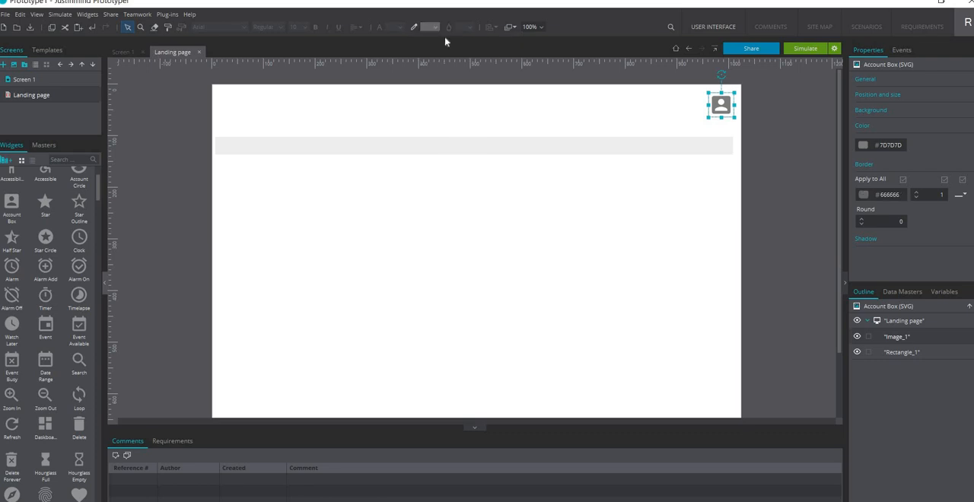
left_click(434, 28)
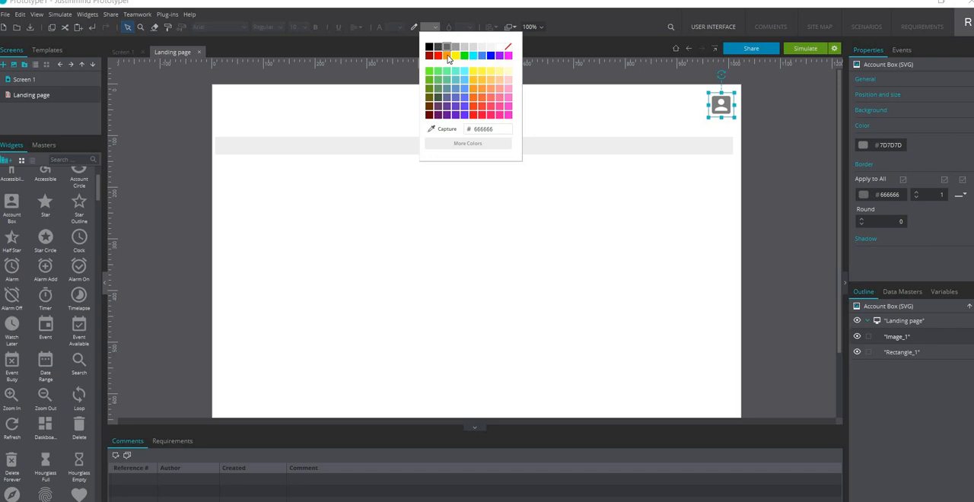
left_click(448, 55)
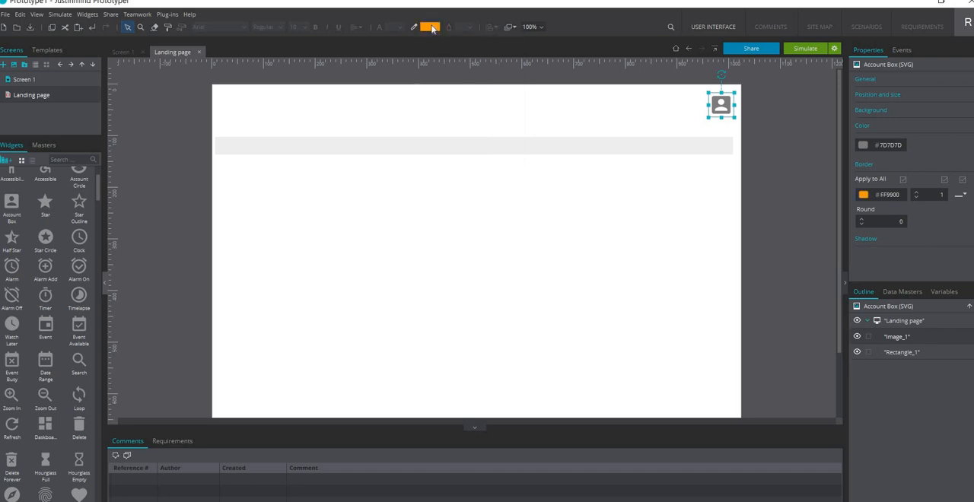
Give the Account Box icon a #F3F3F3 border and set its own colour to orange #FF9900
left_click(433, 28)
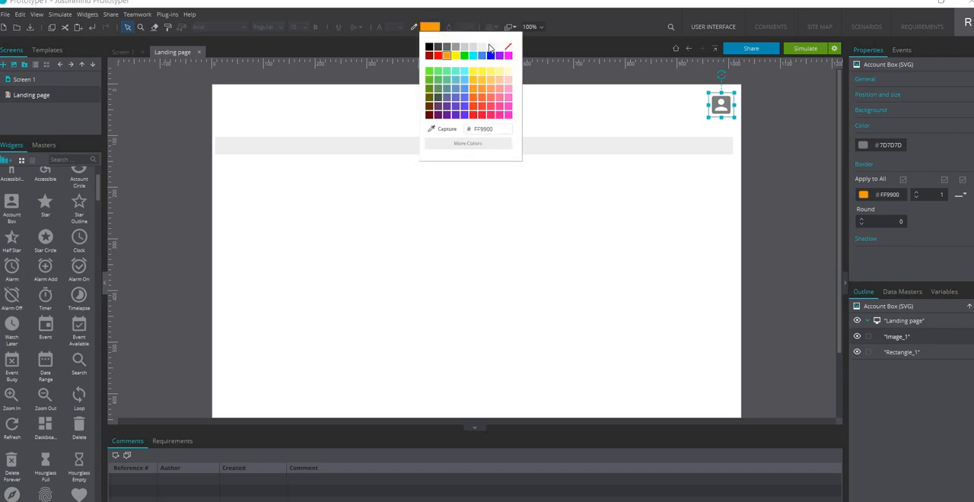
left_click(489, 48)
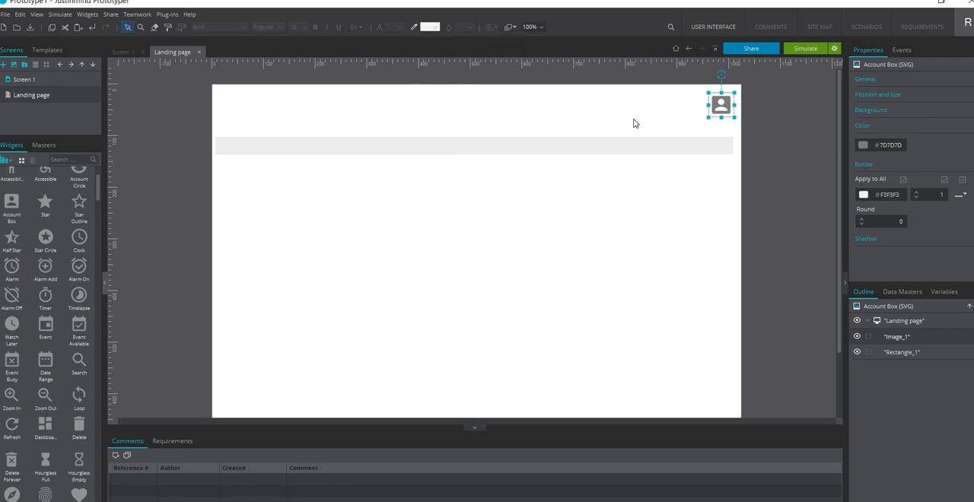
left_click(863, 145)
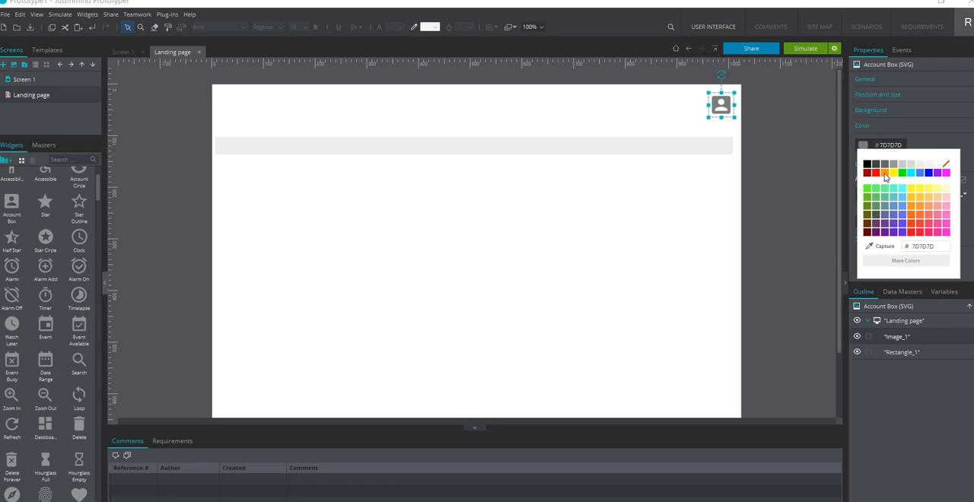
left_click(885, 174)
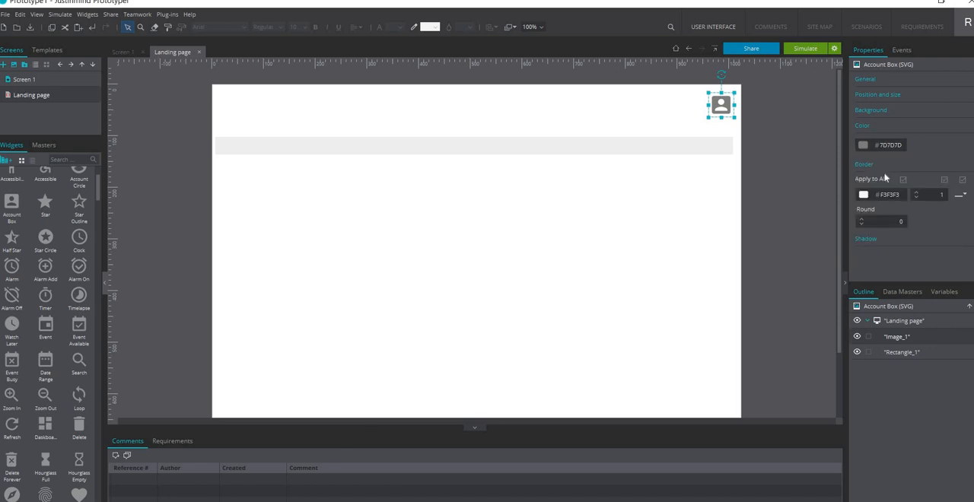
left_click(556, 216)
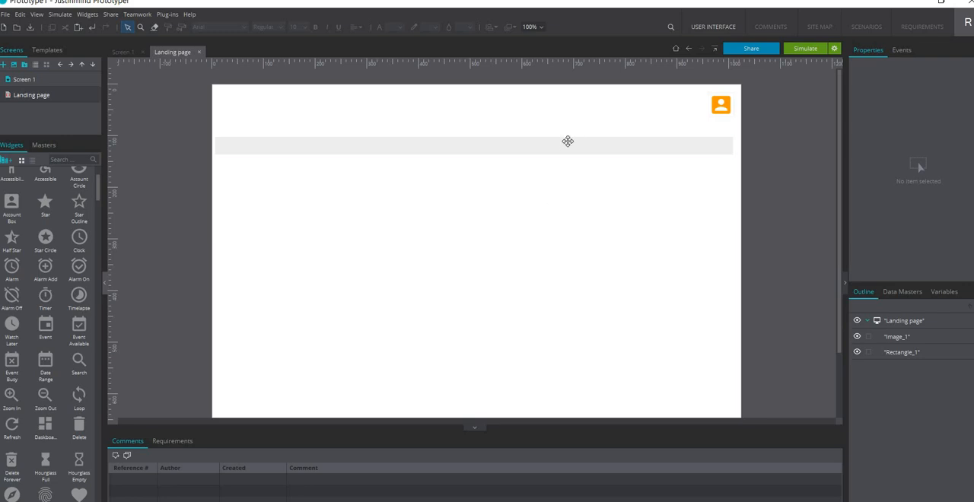
Move the grey bar up slightly so it sits just below the Account Box icon
left_click(569, 137)
left_click_drag(568, 137, 572, 129)
left_click(539, 208)
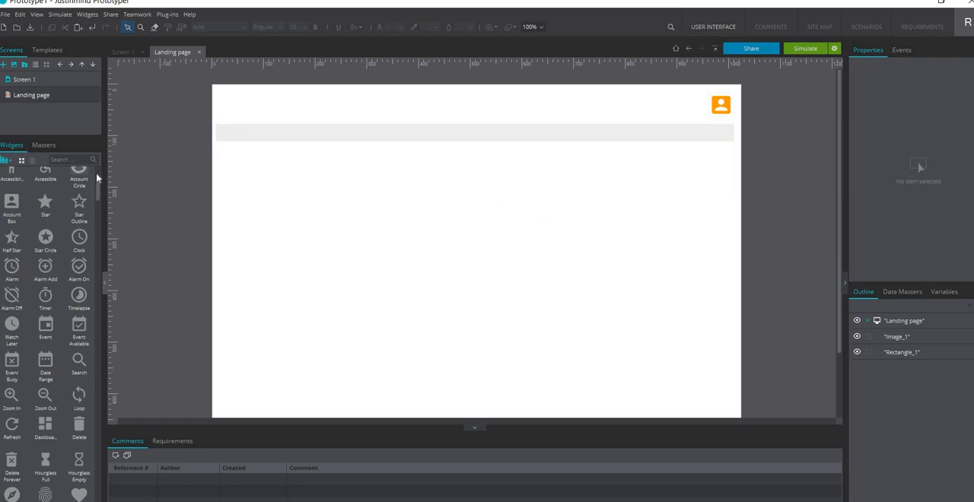
Add a Basic Text widget at the left end of the grey bar and change its text to "Software name"
scroll(97, 180, "up", 3)
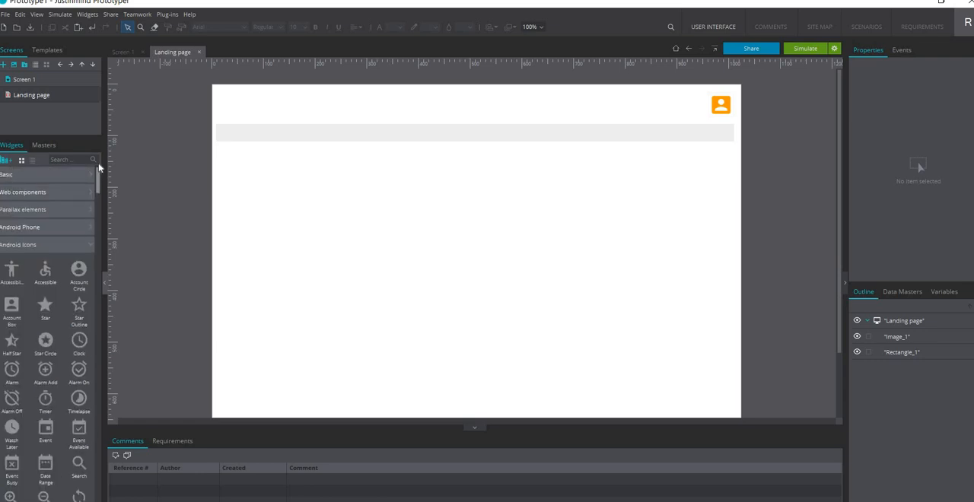
left_click(44, 175)
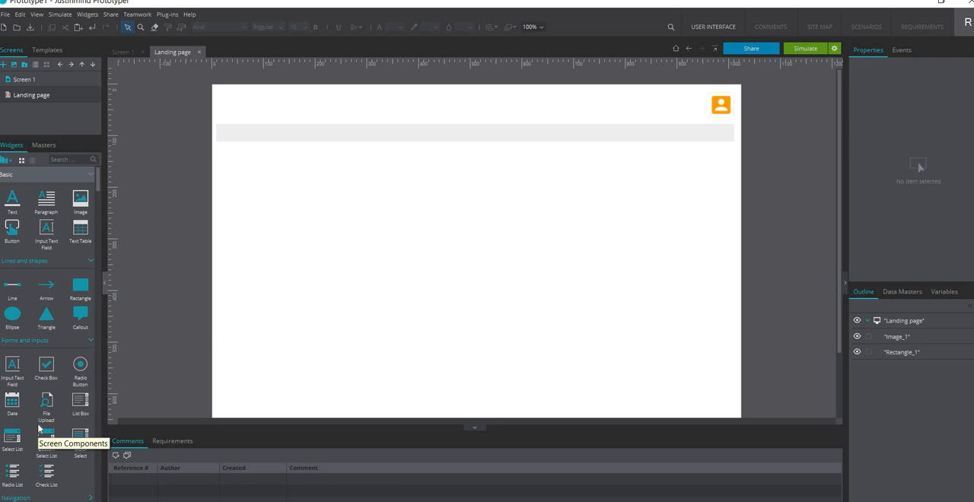
left_click(12, 199)
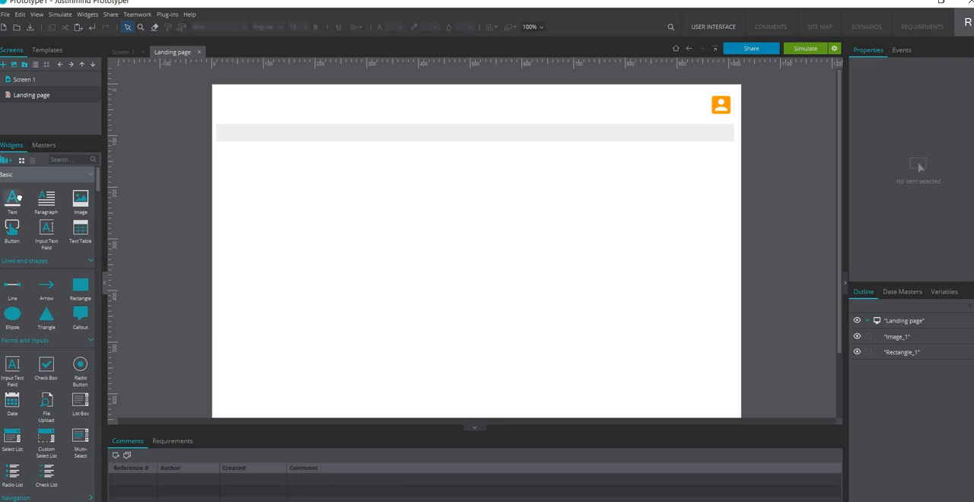
left_click(226, 135)
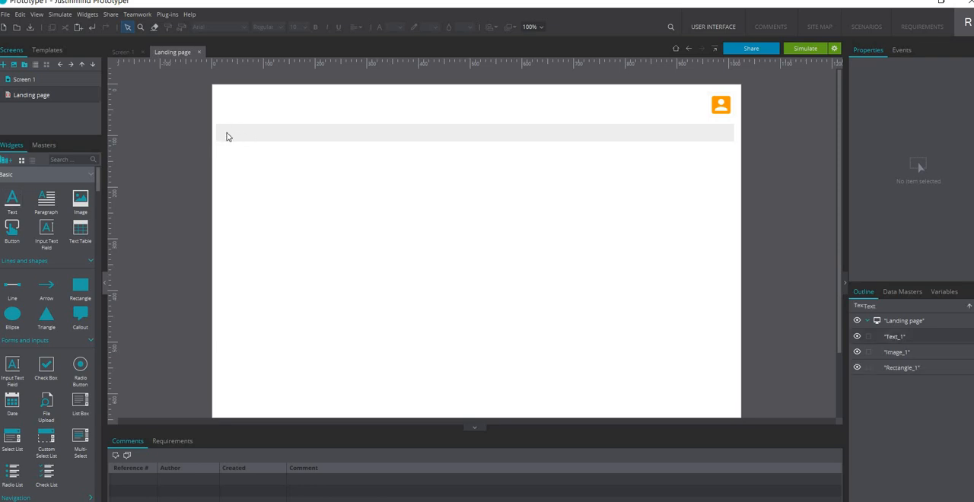
left_click_drag(244, 135, 244, 131)
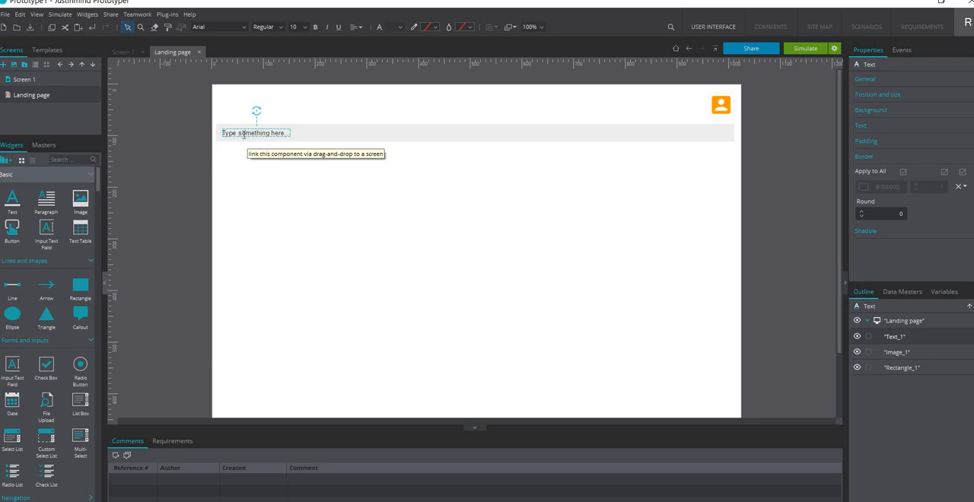
double_click(243, 135)
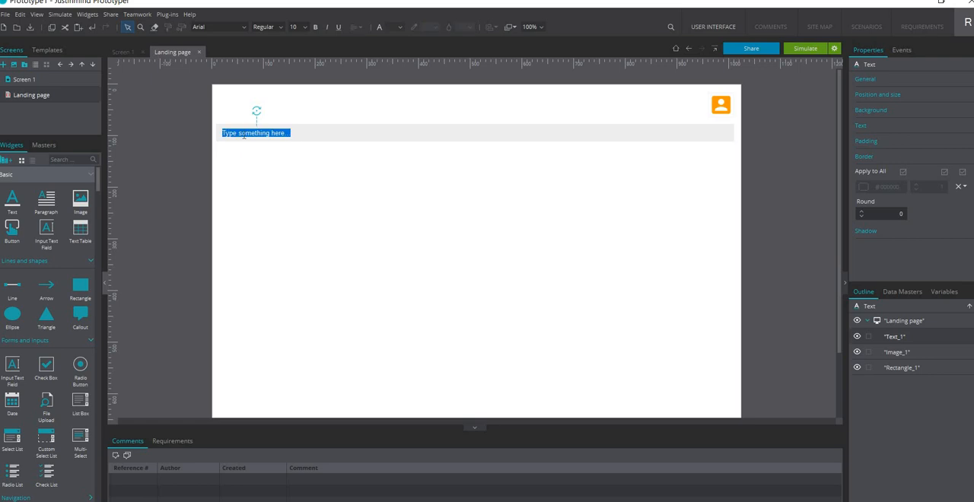
type("Software name")
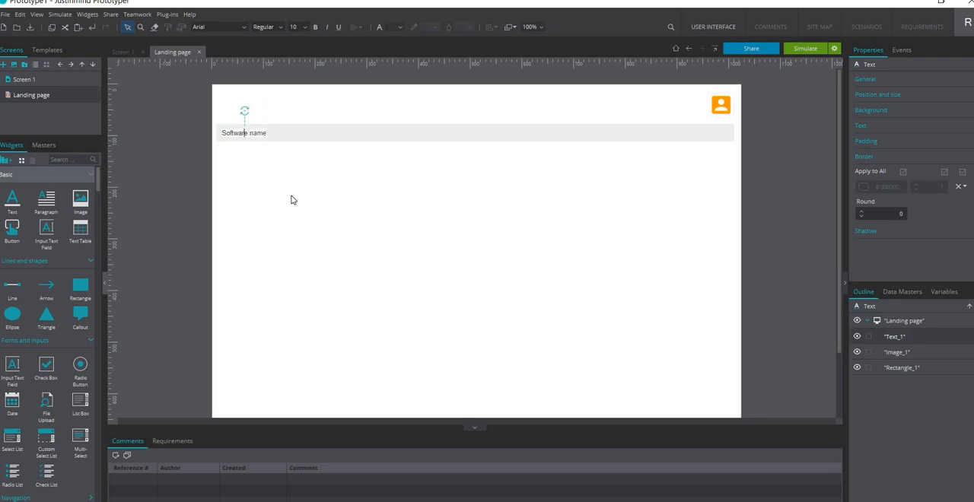
left_click(276, 172)
Try an orange background fill on the "Software name" text
left_click(261, 135)
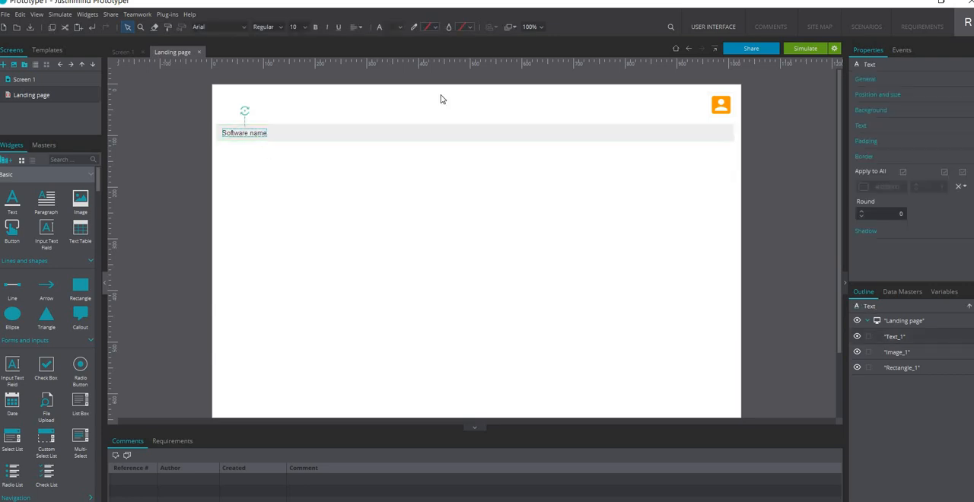
left_click(468, 28)
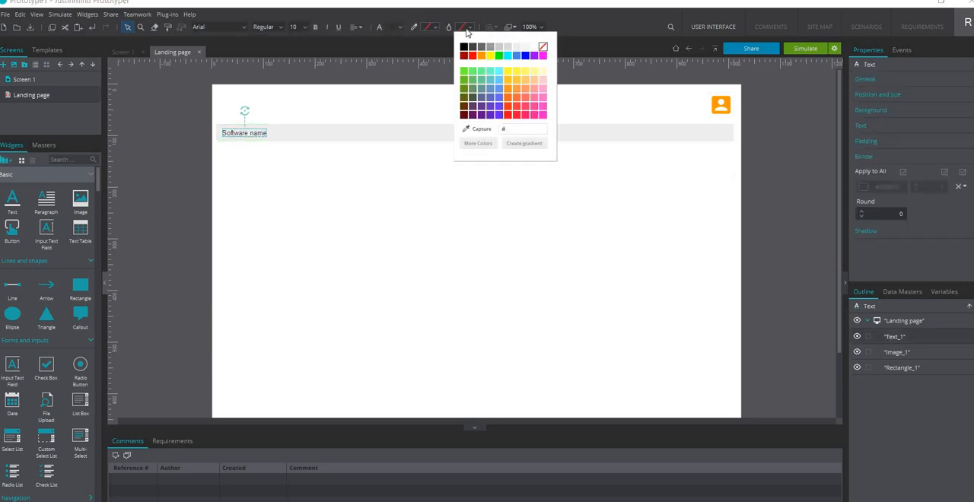
left_click(481, 56)
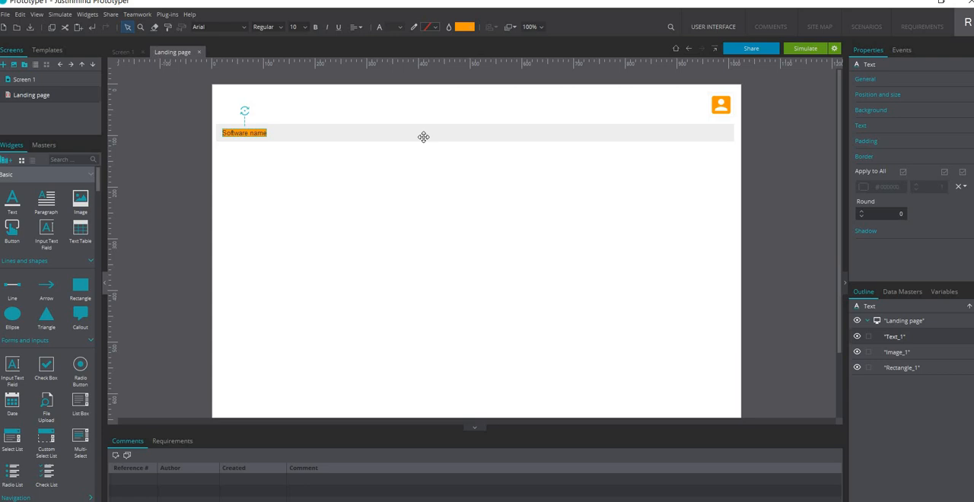
left_click(376, 235)
key("ctrl+z")
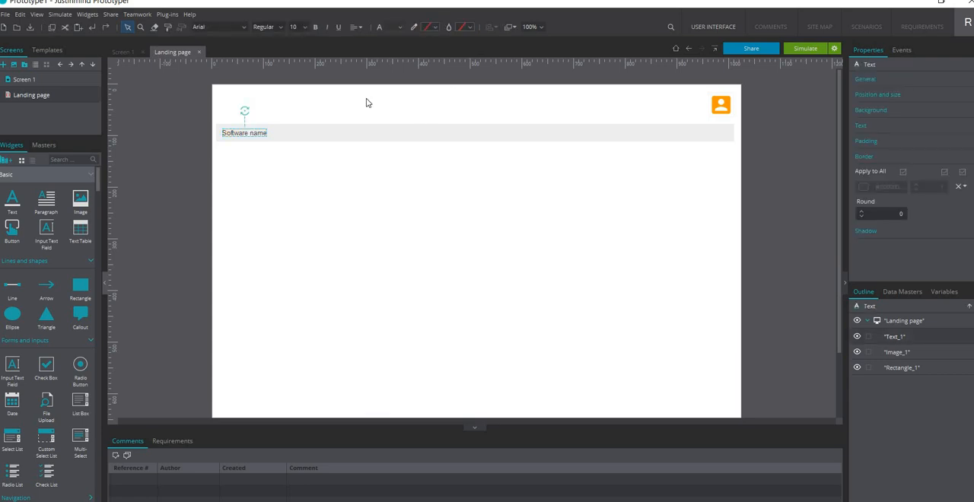
Set the font colour of the "Software name" text to orange
left_click(402, 27)
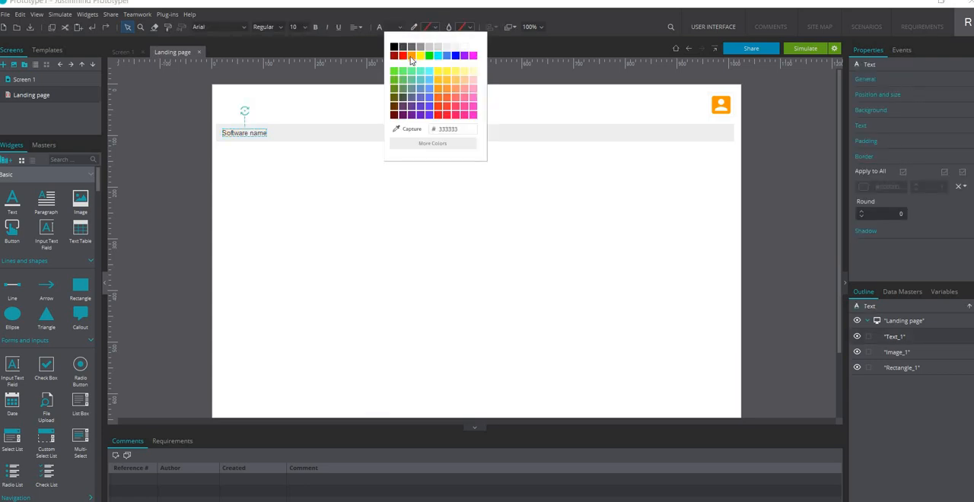
left_click(411, 57)
left_click(392, 211)
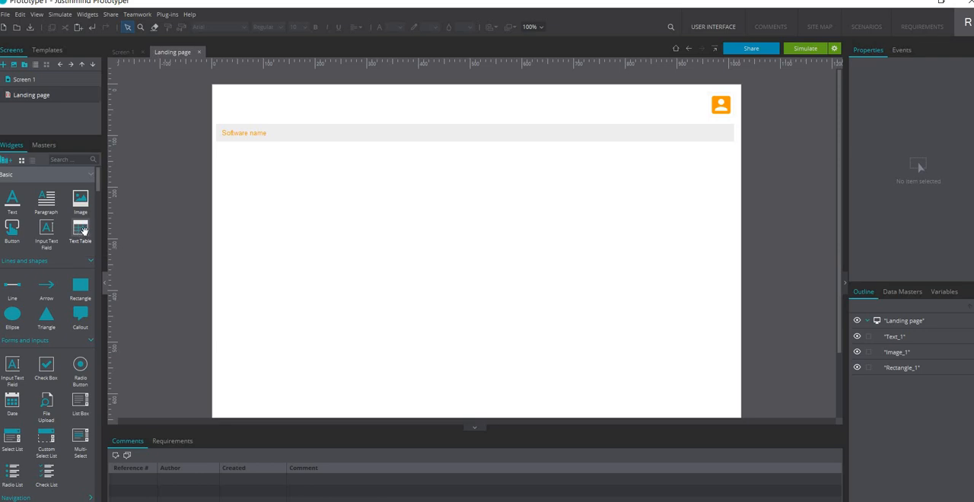
Place a three-by-three Text Table below the grey bar and stretch it to match the bar's full width
left_click_drag(82, 235, 225, 159)
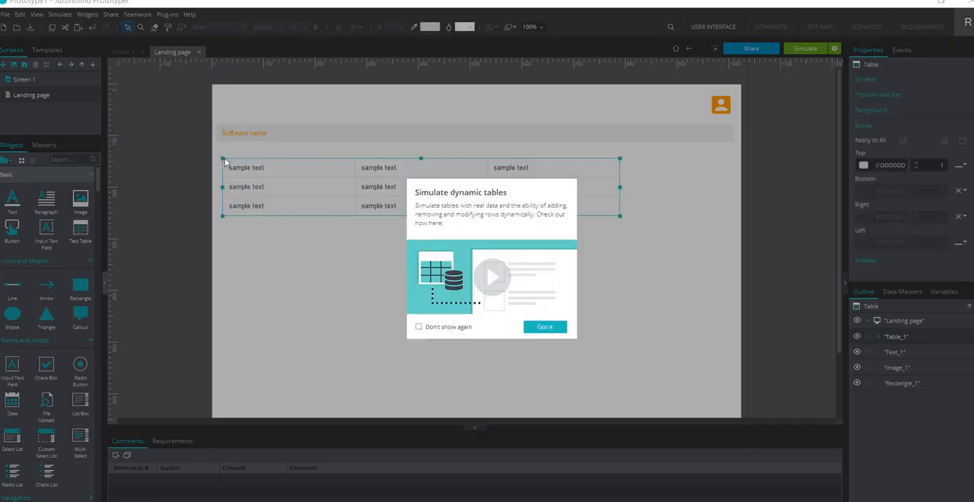
left_click(557, 328)
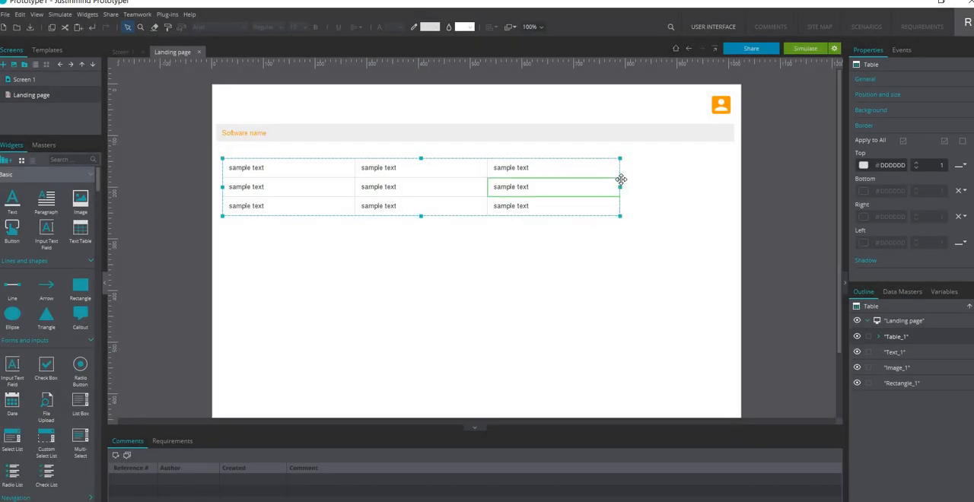
left_click_drag(620, 186, 783, 180)
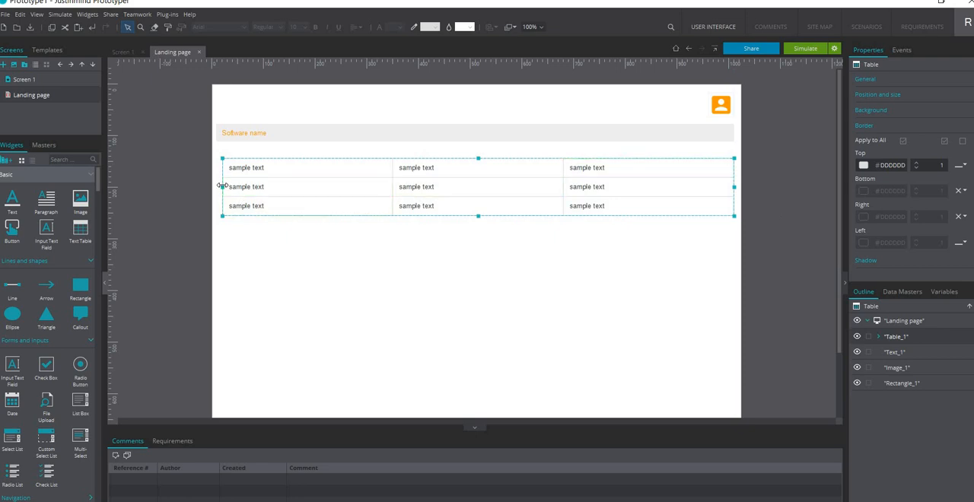
left_click_drag(219, 186, 216, 186)
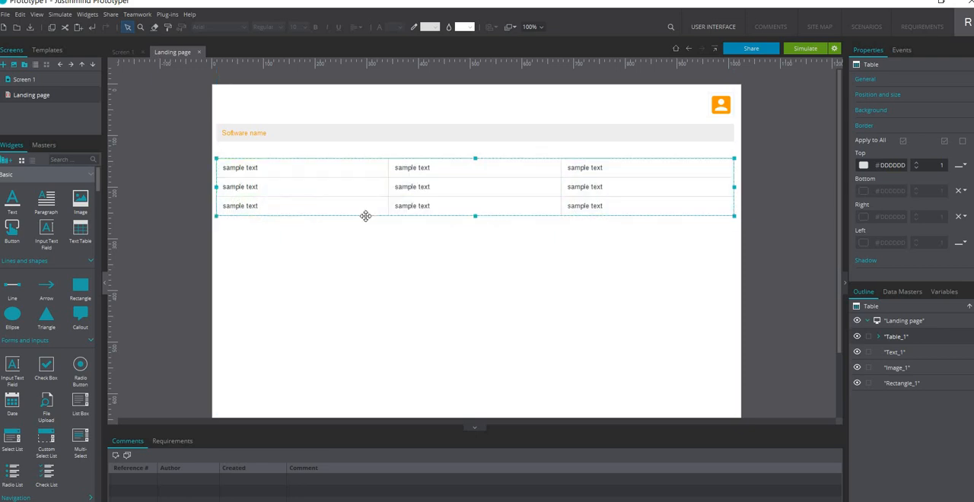
Replace the sample text in the table's first header cell with "Name"
left_click(281, 164)
double_click(282, 163)
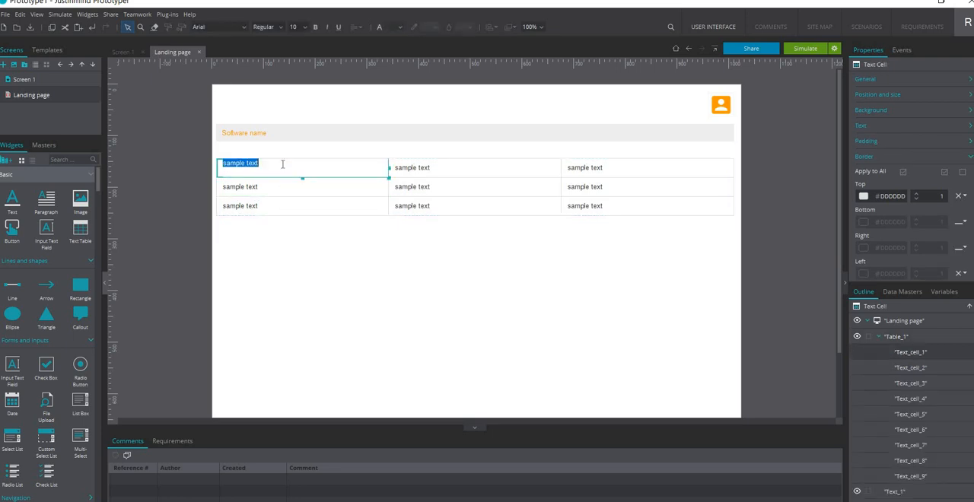
type("R")
key("BackSpace")
type("Name")
left_click(431, 171)
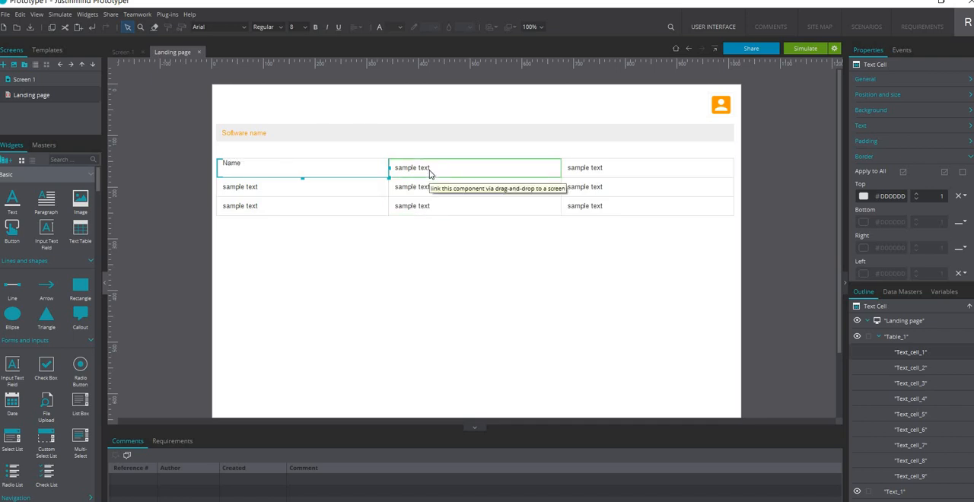
Replace the sample text in the table's second header cell with "Organisation name"
double_click(430, 170)
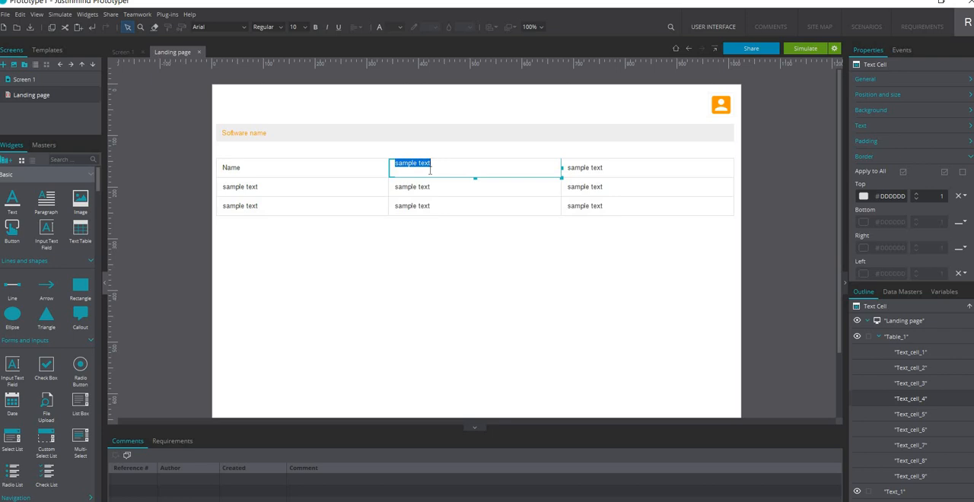
type("Organisat")
type("nme")
key("Left")
key("Left")
type("a")
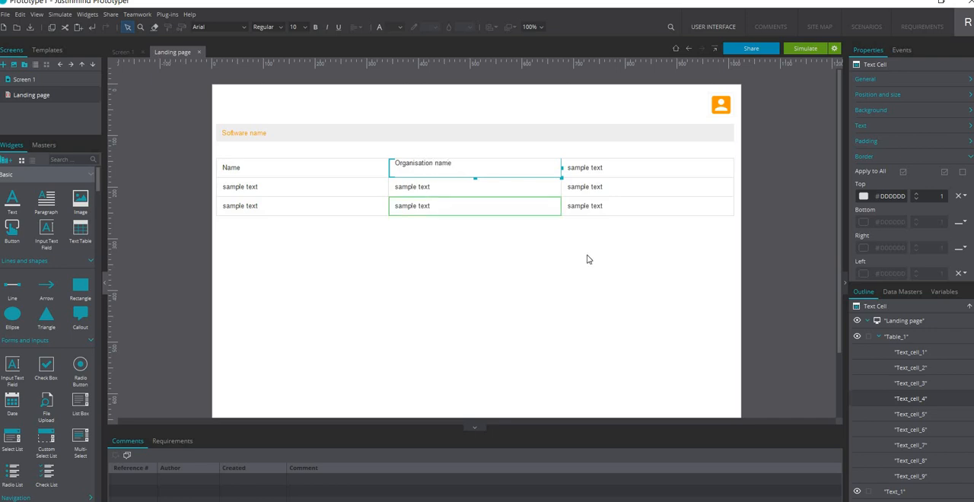
left_click(588, 263)
Replace the sample text in the table's third header cell with "Position"
double_click(575, 170)
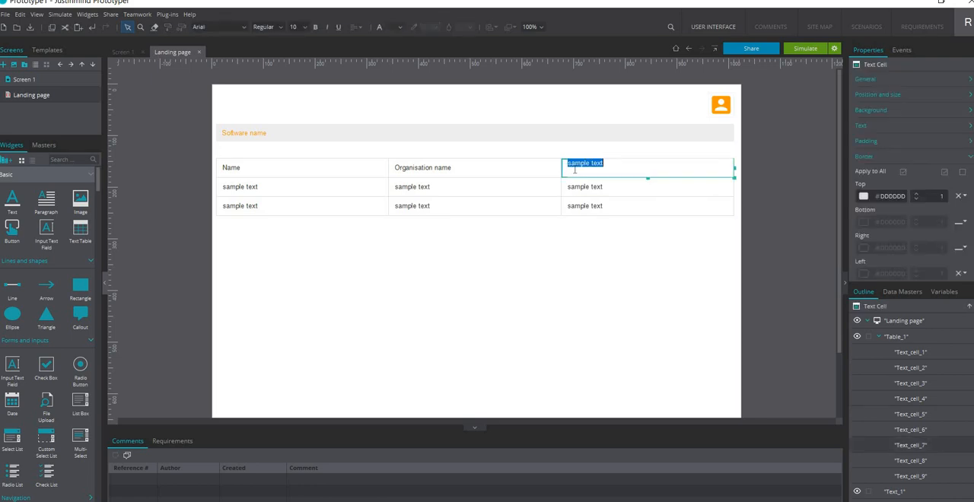
type("Position")
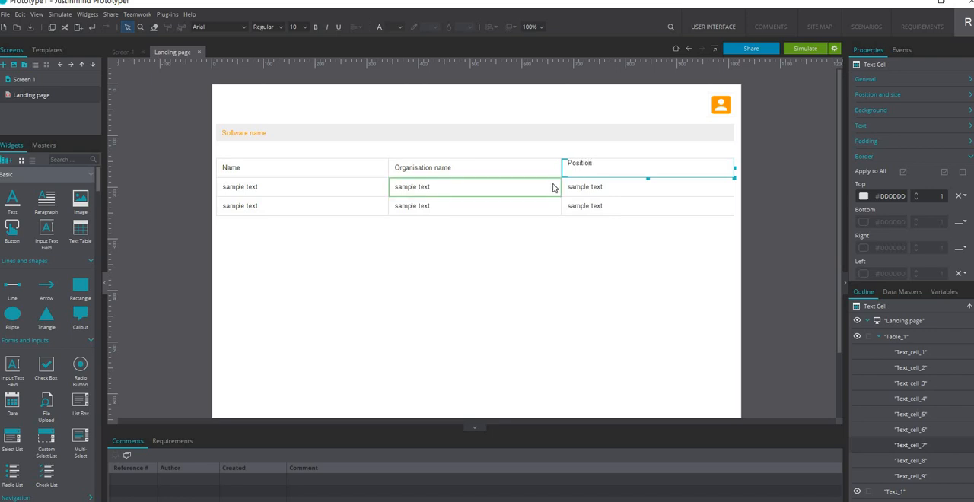
left_click(506, 261)
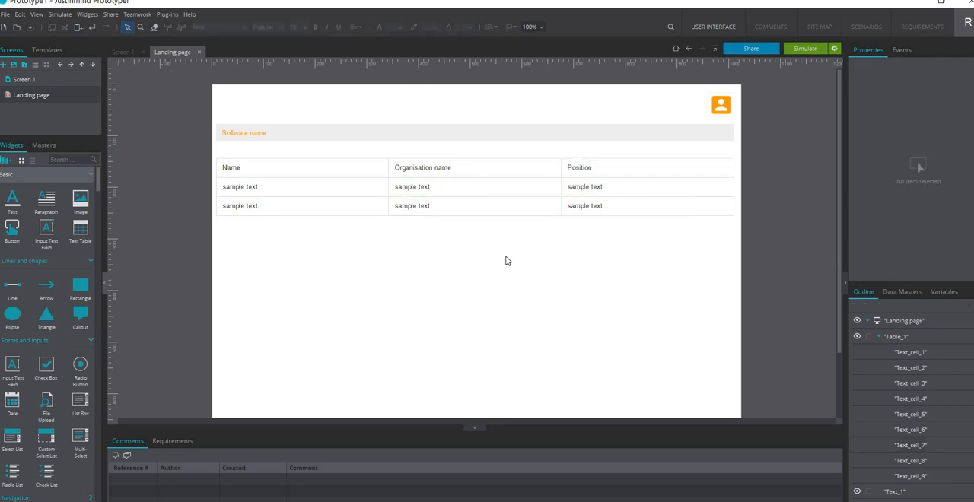
Insert a new row below the table's third row
left_click(273, 166)
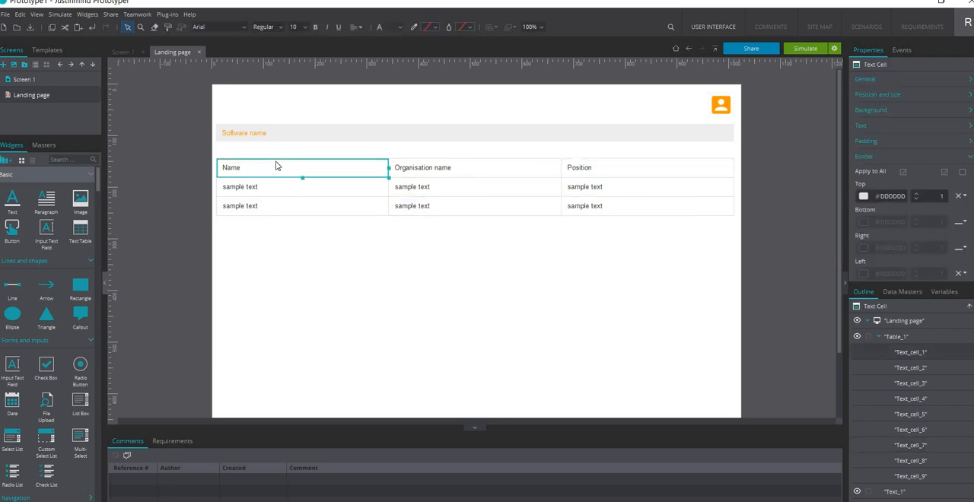
left_click(224, 209)
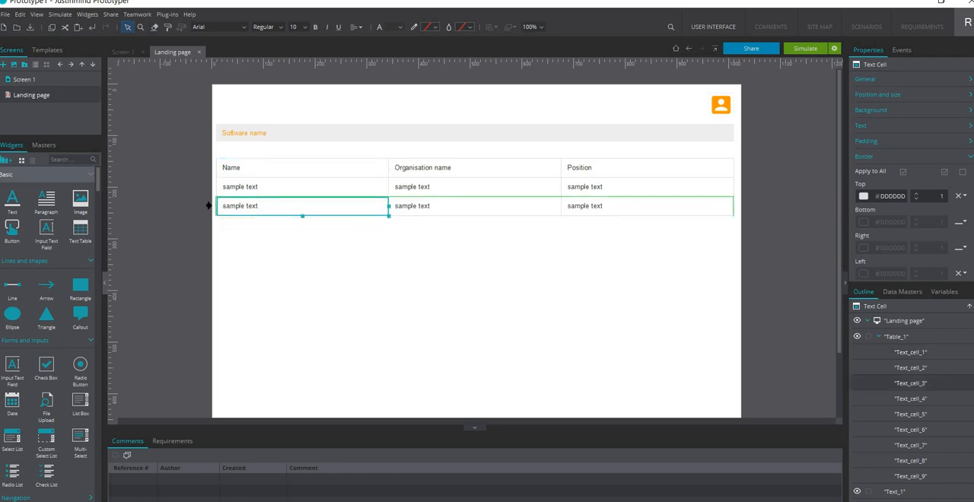
left_click(208, 204)
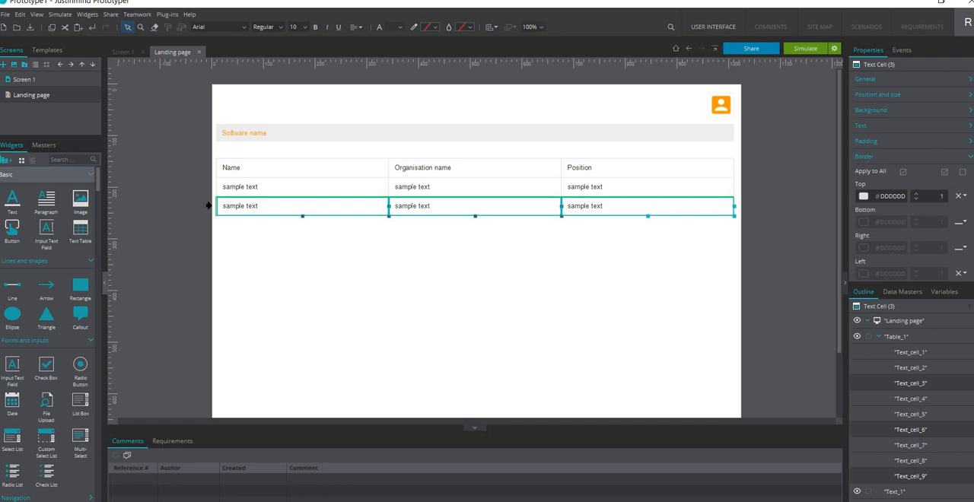
right_click(212, 211)
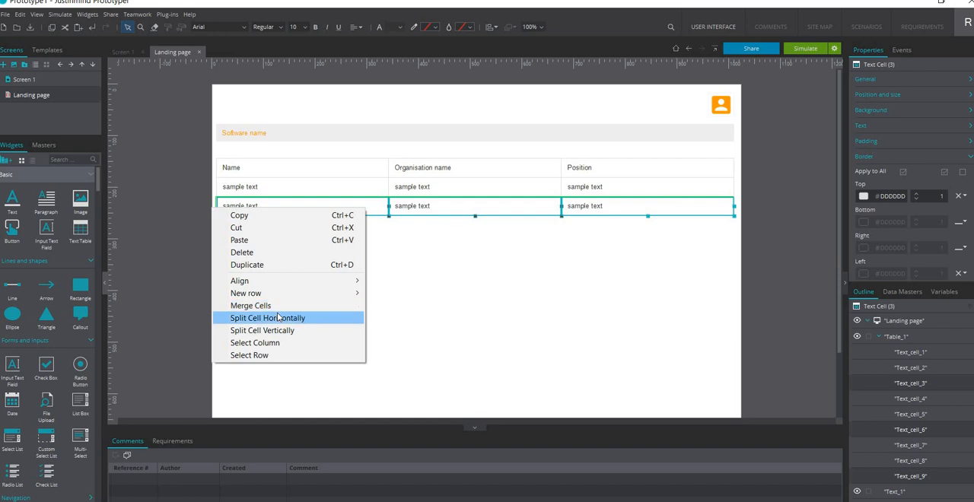
mouse_move(277, 295)
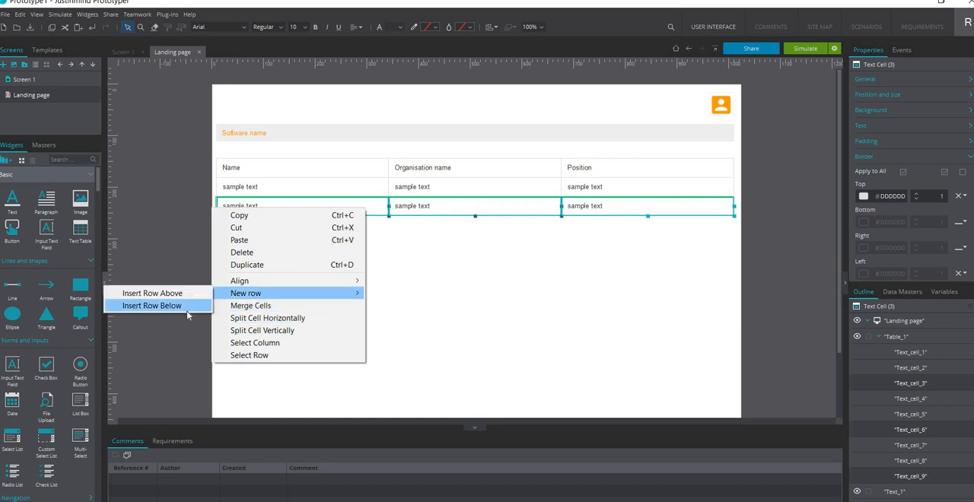
left_click(152, 305)
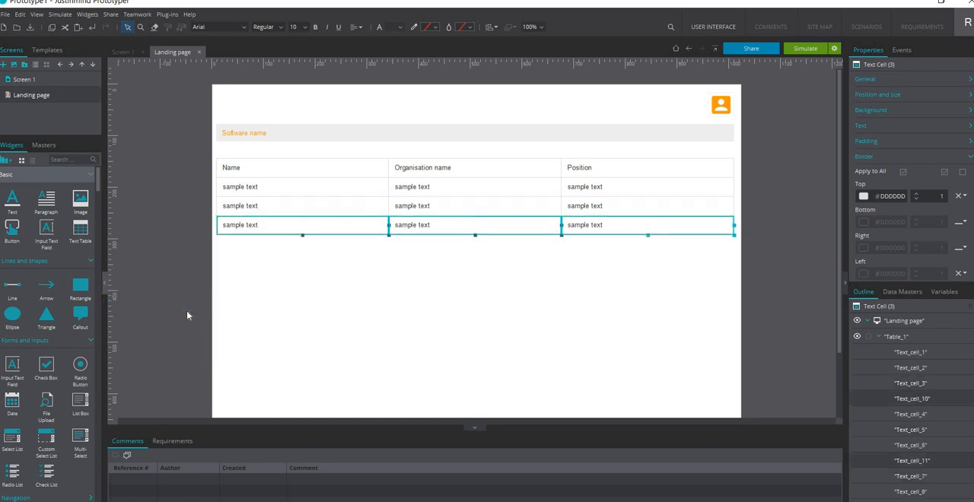
Insert eight more rows one by one below the table's last row, extending it to twelve rows, and deselect the table
left_click(208, 206)
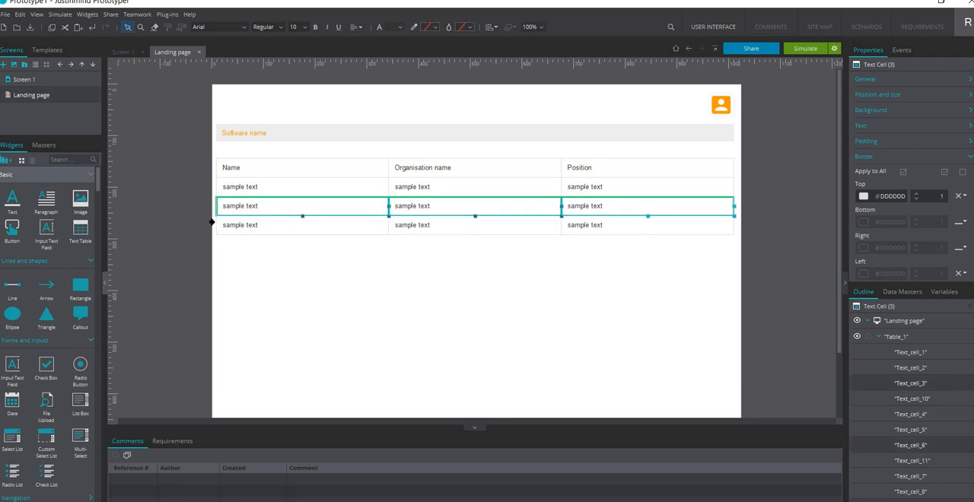
left_click(208, 223)
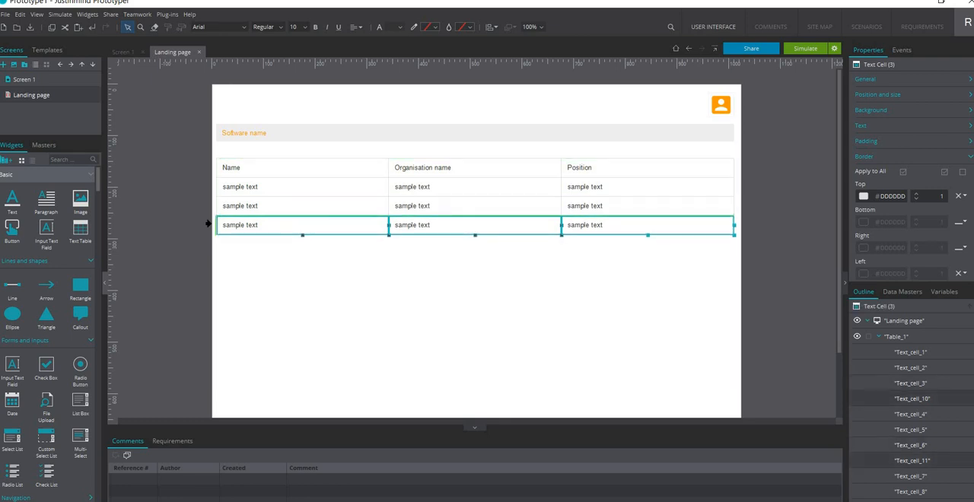
left_click(208, 210)
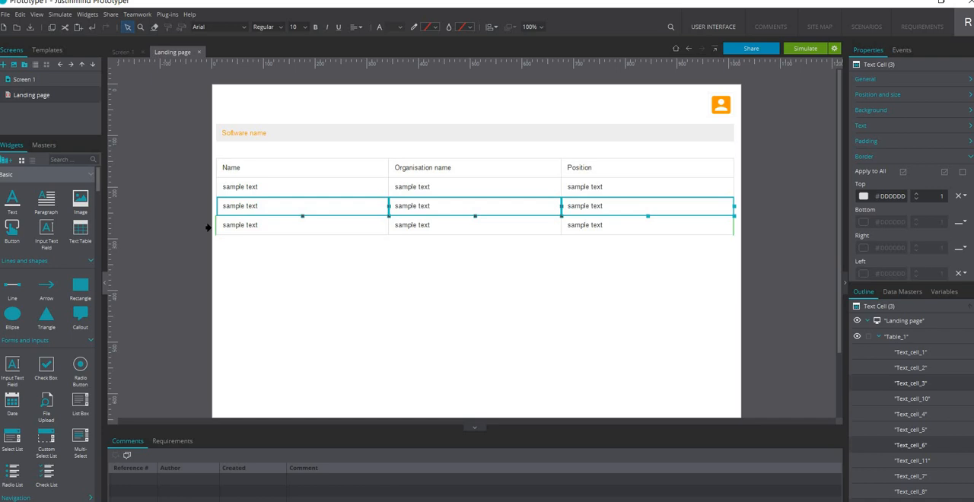
left_click(208, 227)
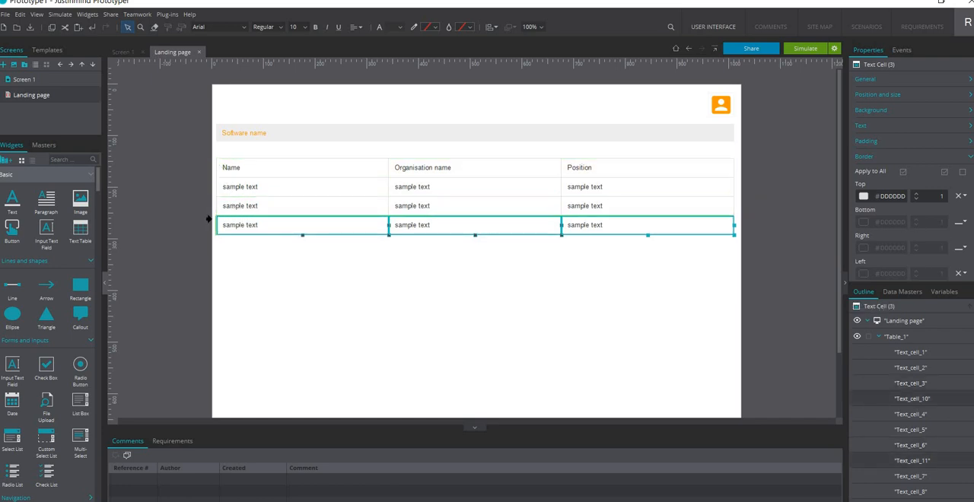
right_click(209, 224)
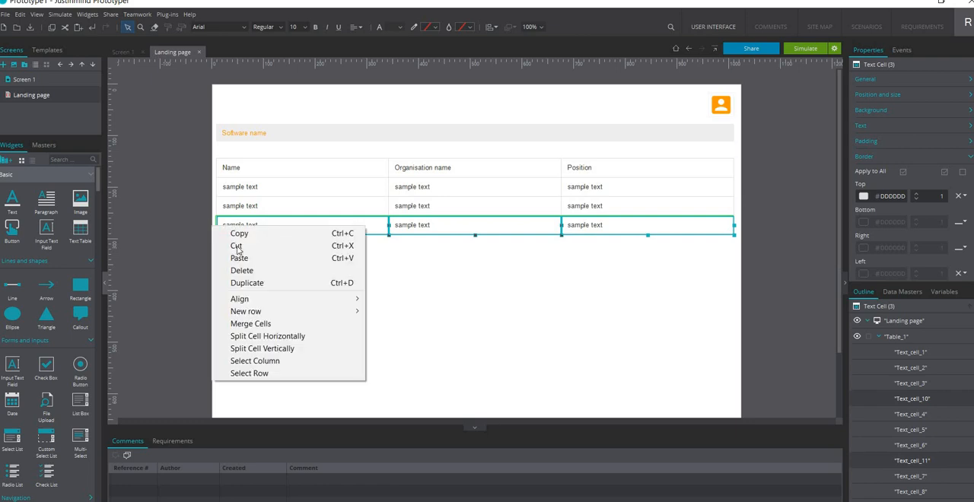
mouse_move(271, 315)
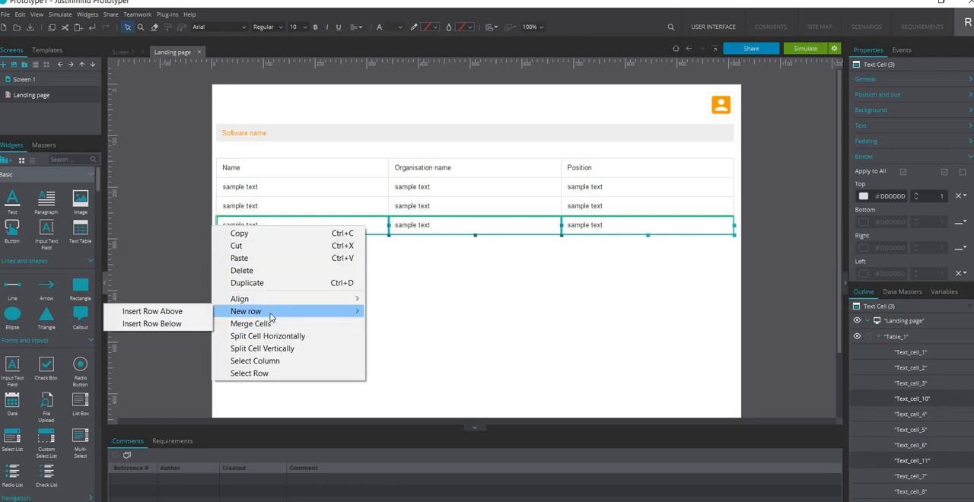
left_click(181, 329)
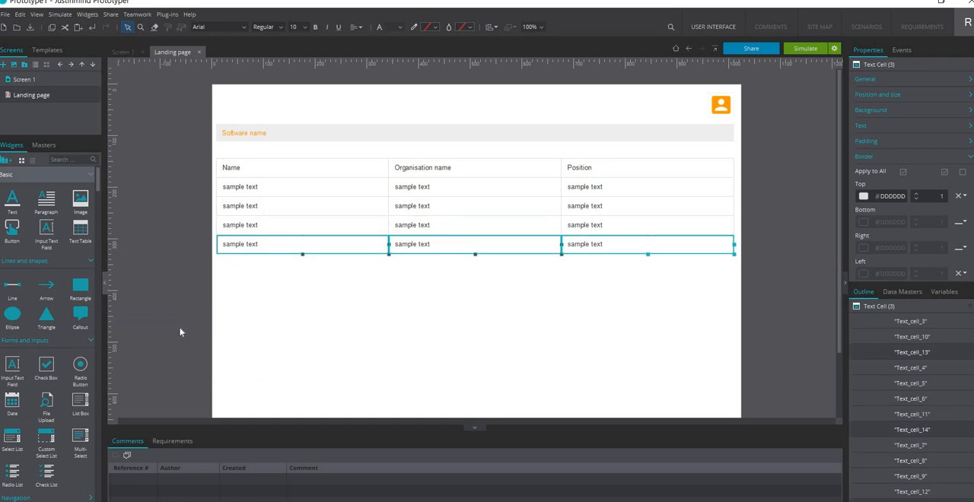
right_click(214, 244)
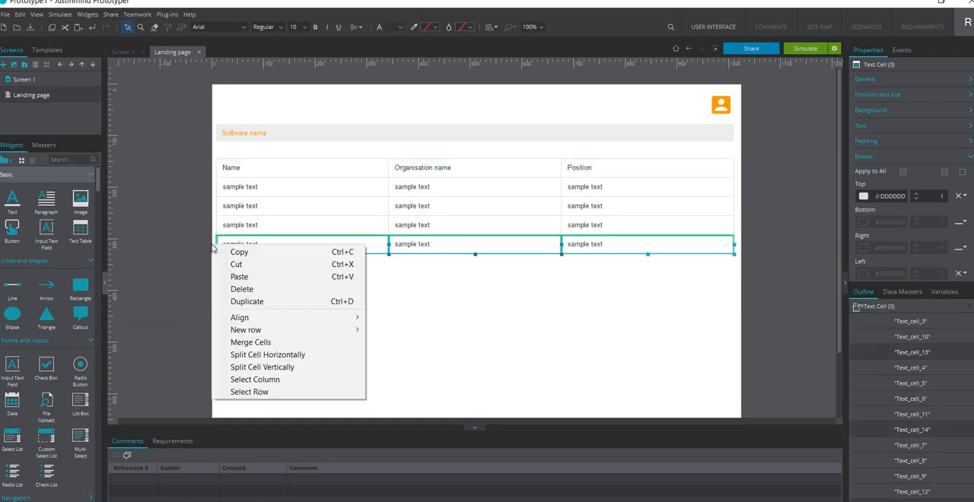
mouse_move(250, 332)
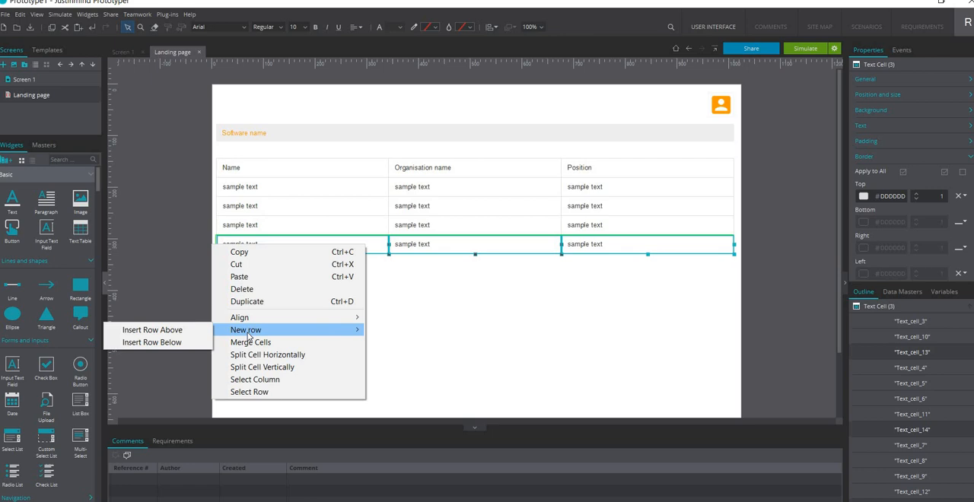
left_click(181, 343)
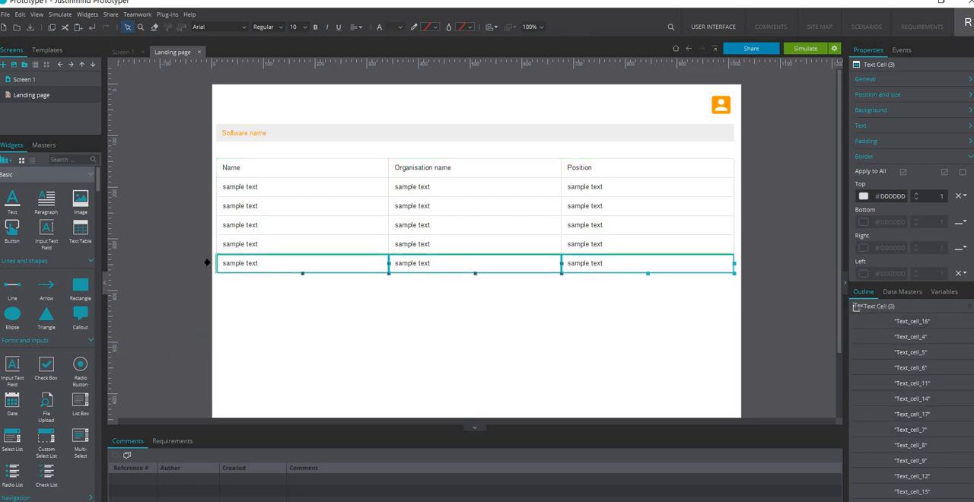
right_click(210, 264)
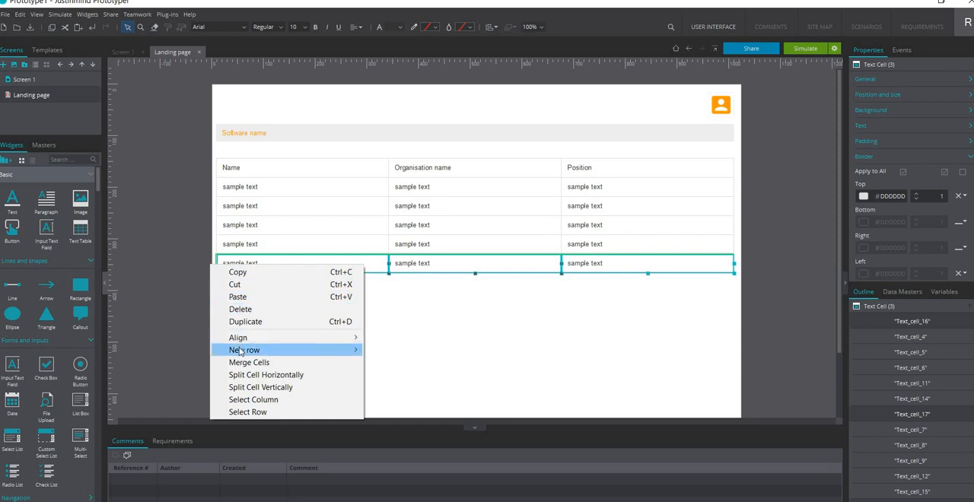
mouse_move(240, 351)
left_click(185, 368)
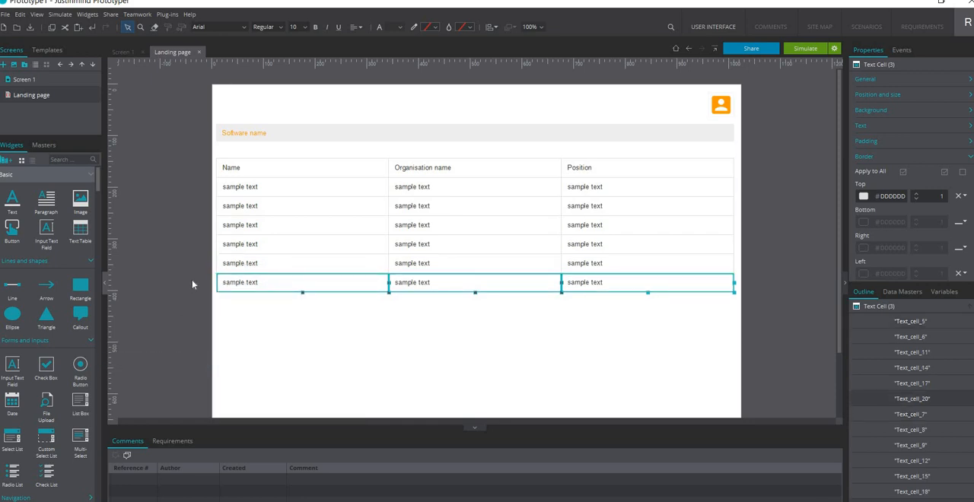
right_click(208, 282)
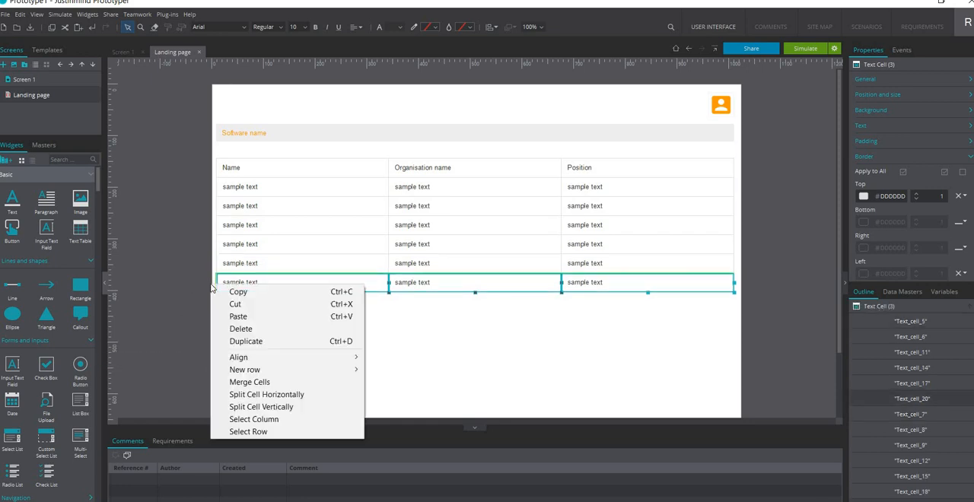
mouse_move(232, 370)
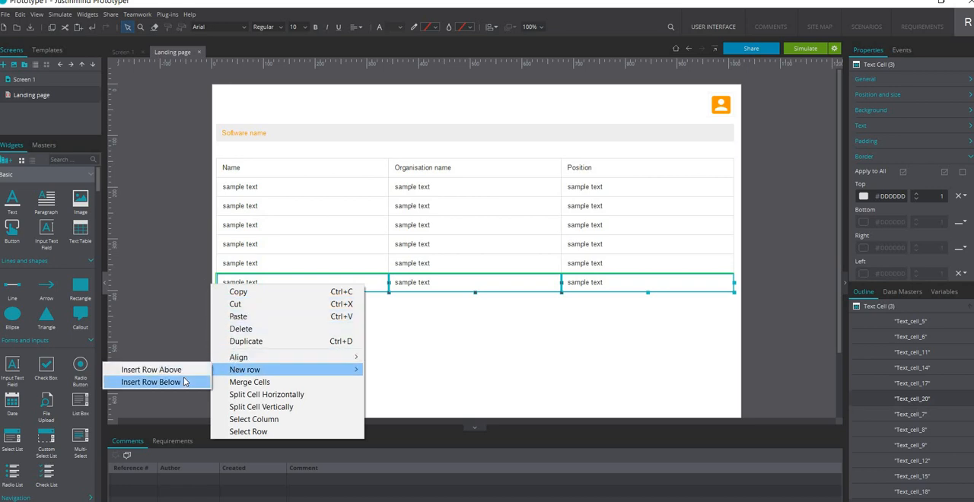
left_click(185, 381)
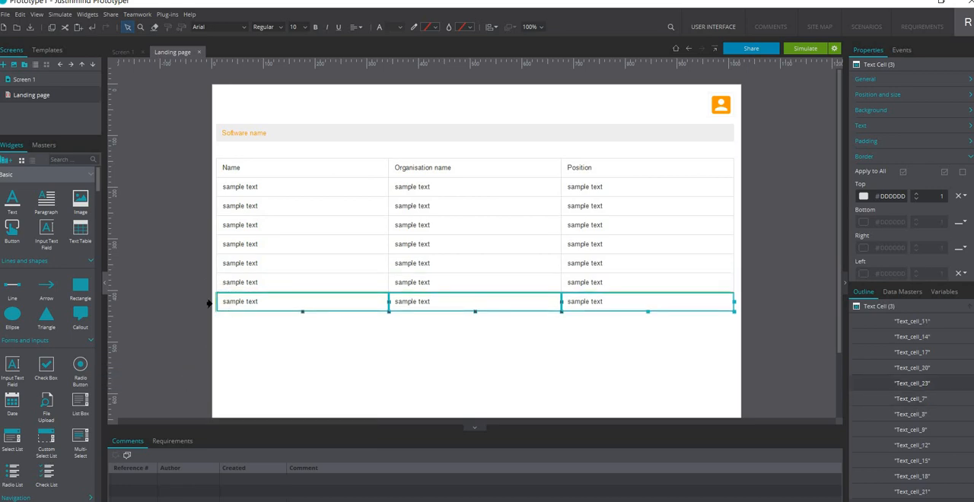
right_click(212, 306)
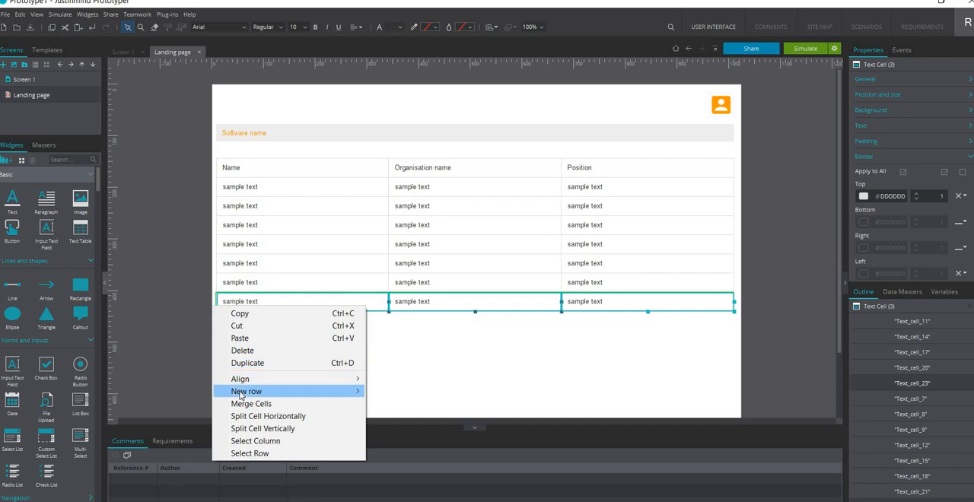
mouse_move(239, 394)
left_click(195, 405)
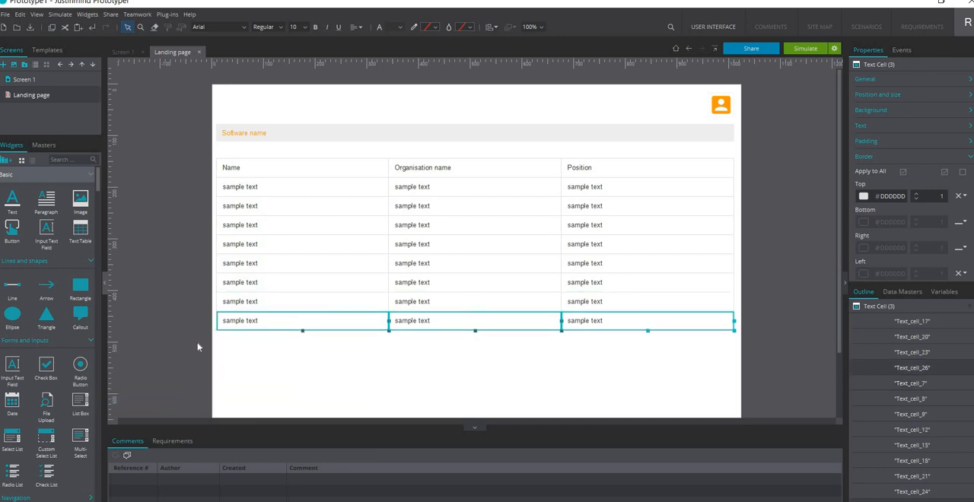
right_click(212, 325)
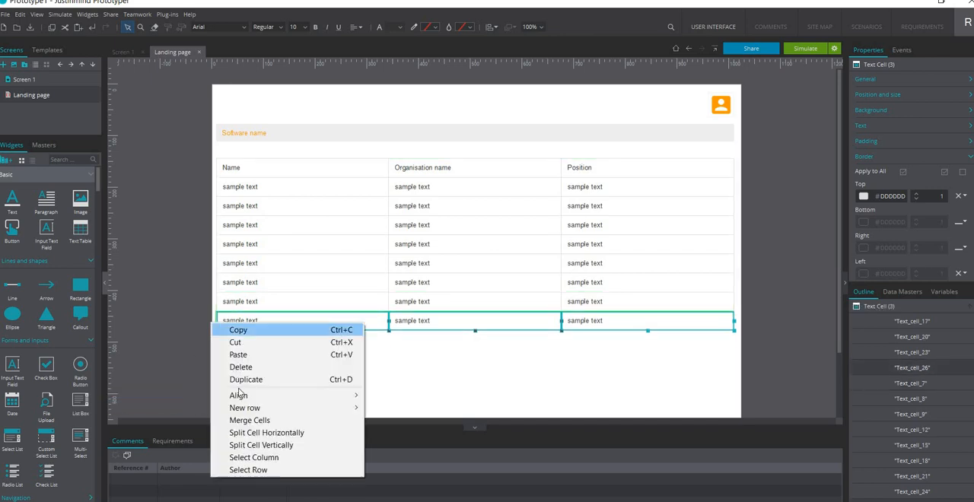
mouse_move(247, 410)
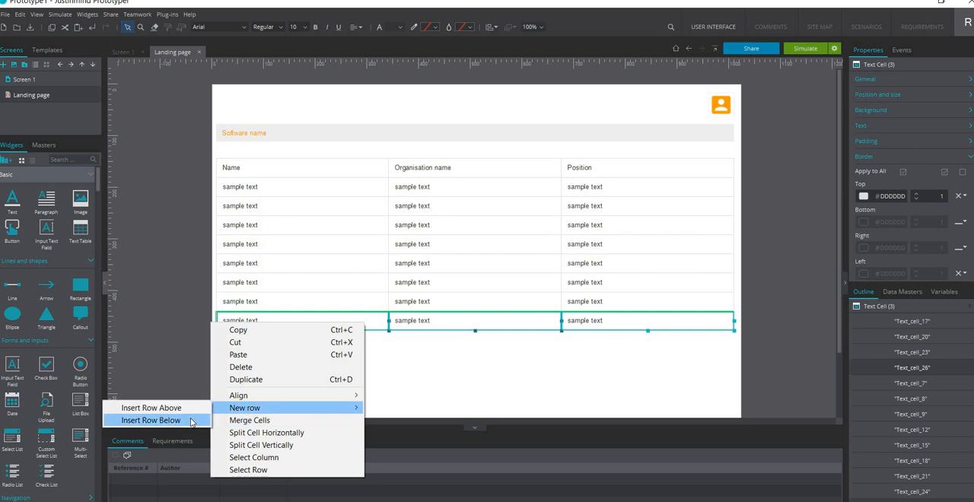
left_click(190, 421)
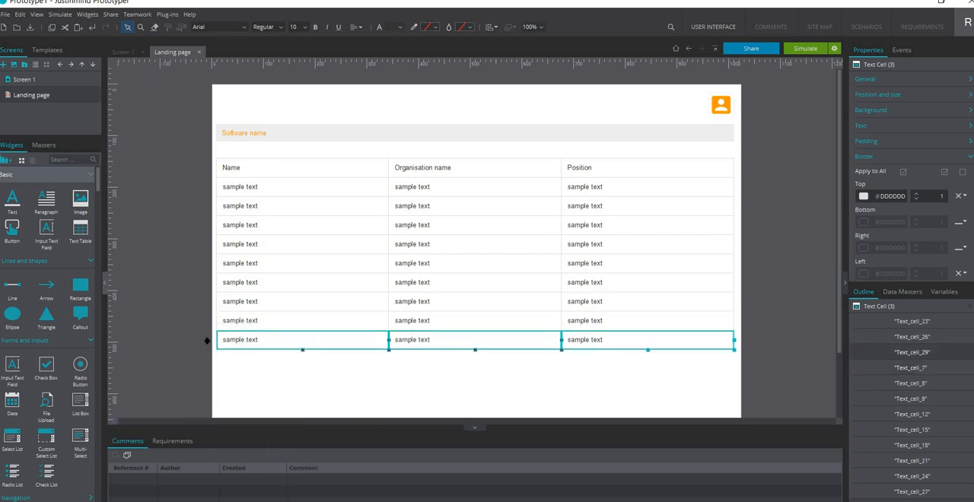
right_click(213, 344)
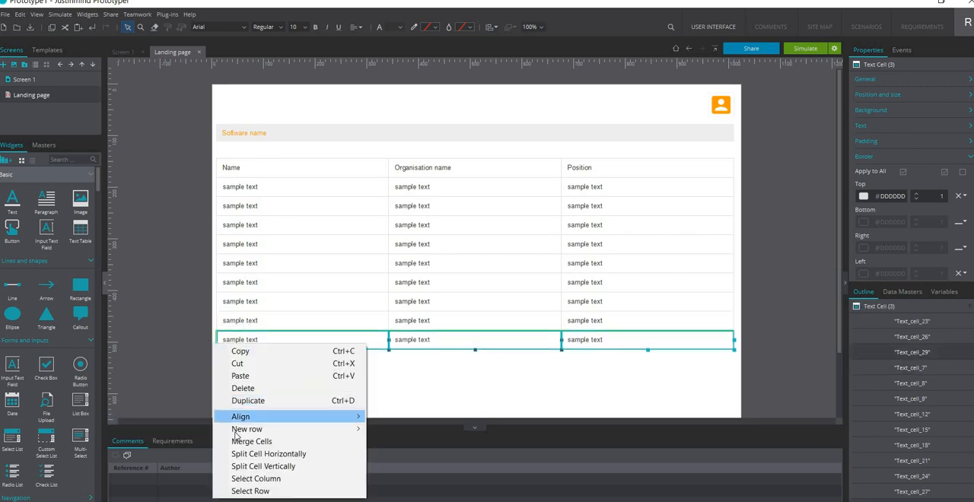
mouse_move(243, 428)
left_click(191, 442)
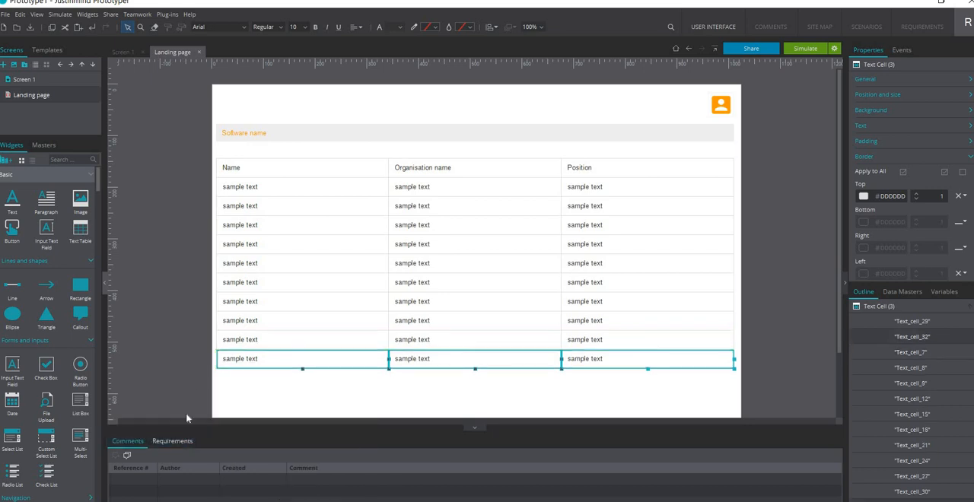
right_click(210, 359)
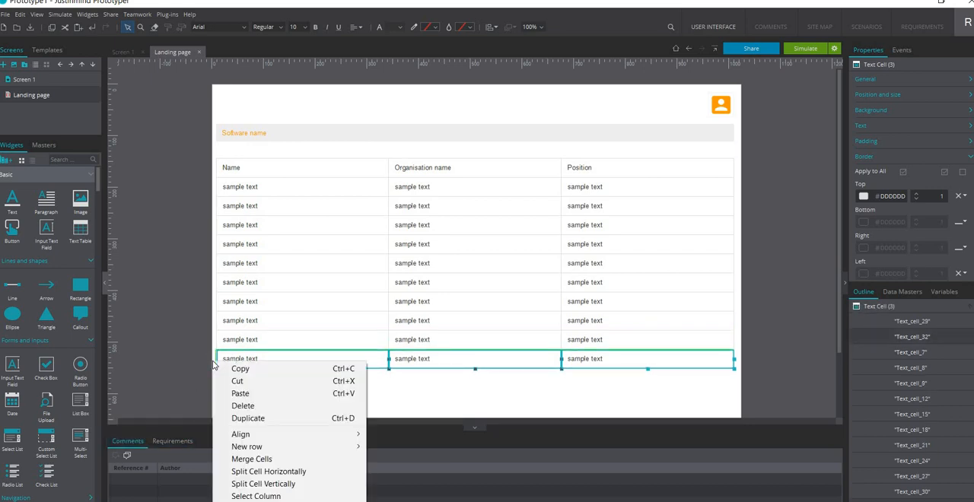
mouse_move(234, 438)
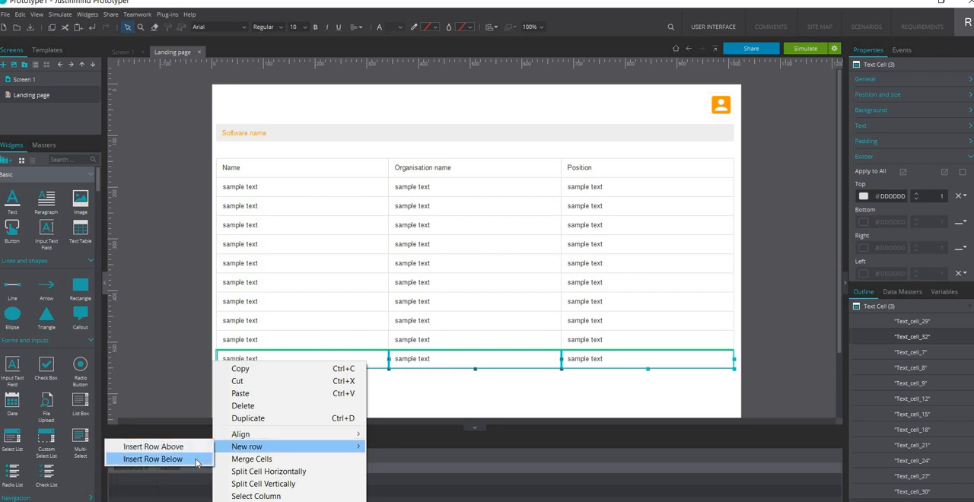
left_click(153, 459)
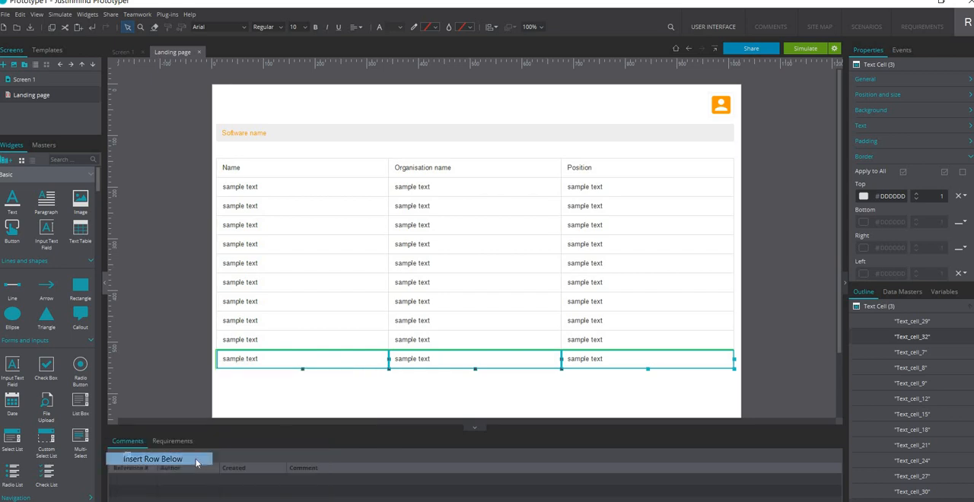
left_click(329, 232)
left_click(321, 174)
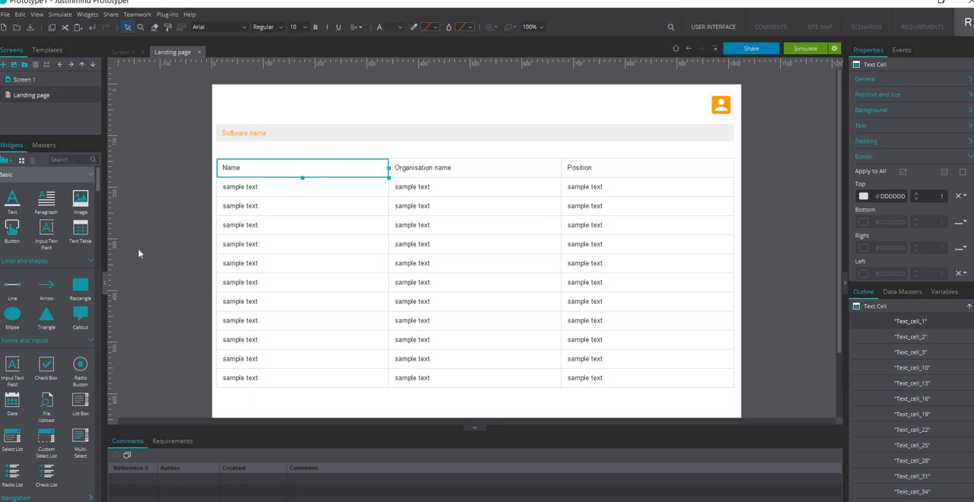
left_click(189, 198)
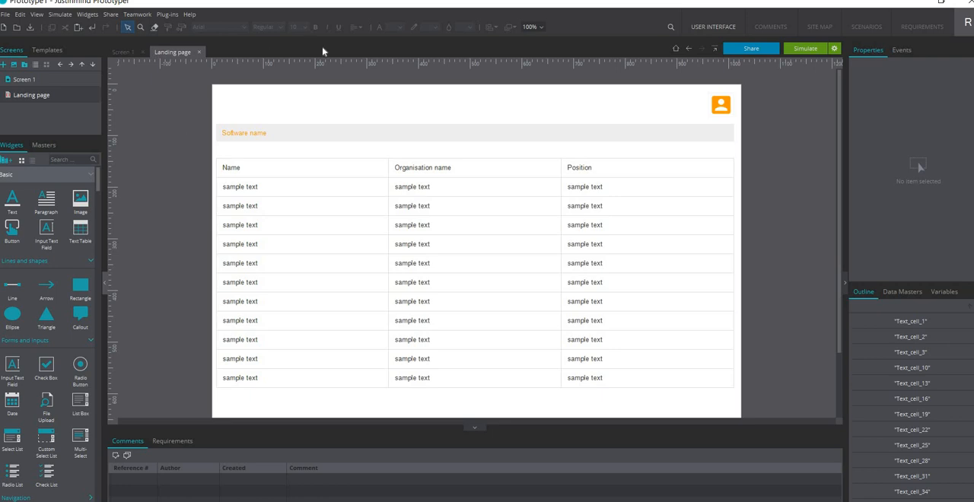
Link the Signin button on Screen 1 to the Landing page and deselect it
left_click(25, 79)
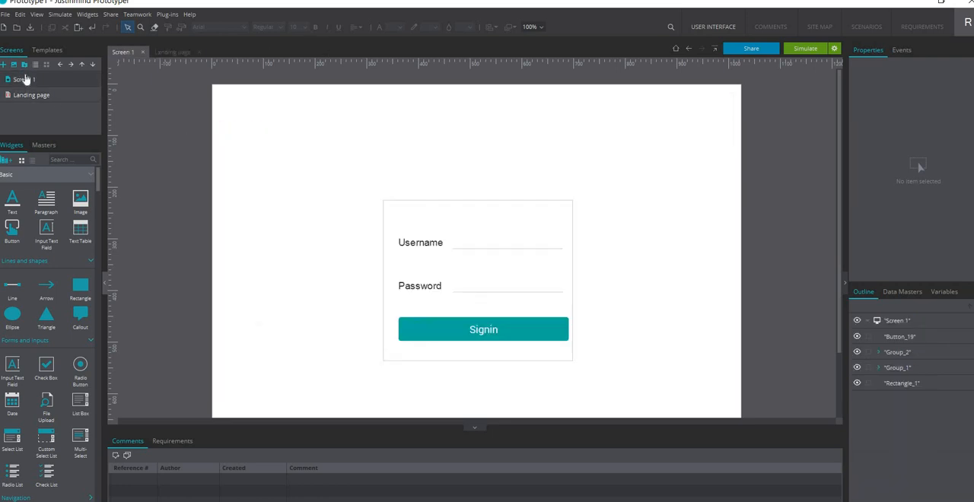
left_click(458, 329)
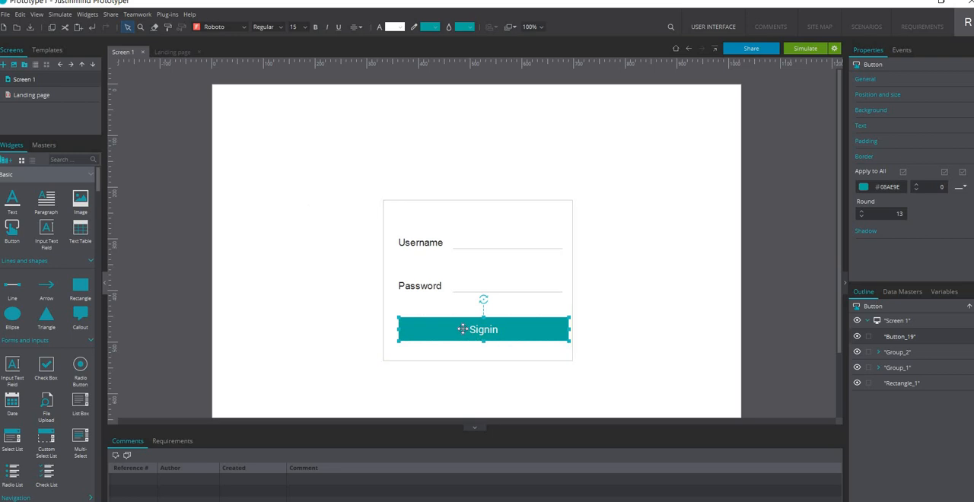
left_click_drag(463, 329, 68, 95)
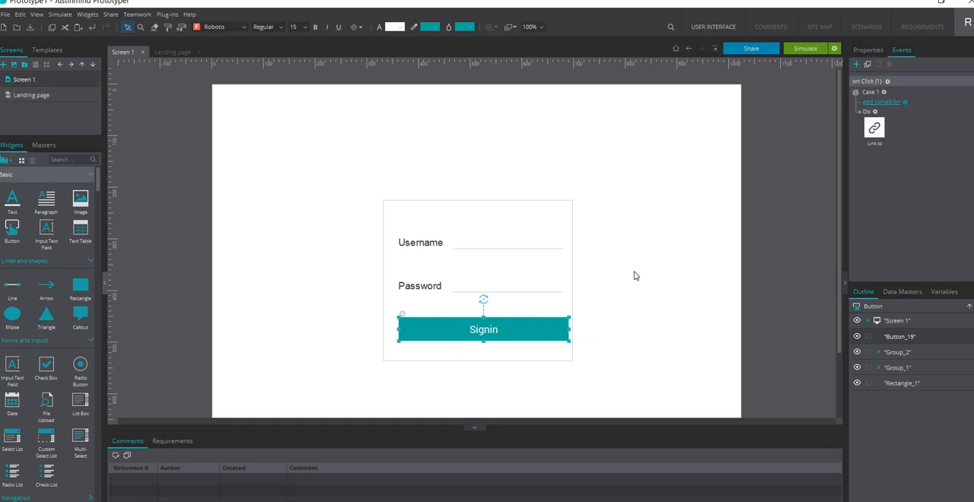
left_click(771, 216)
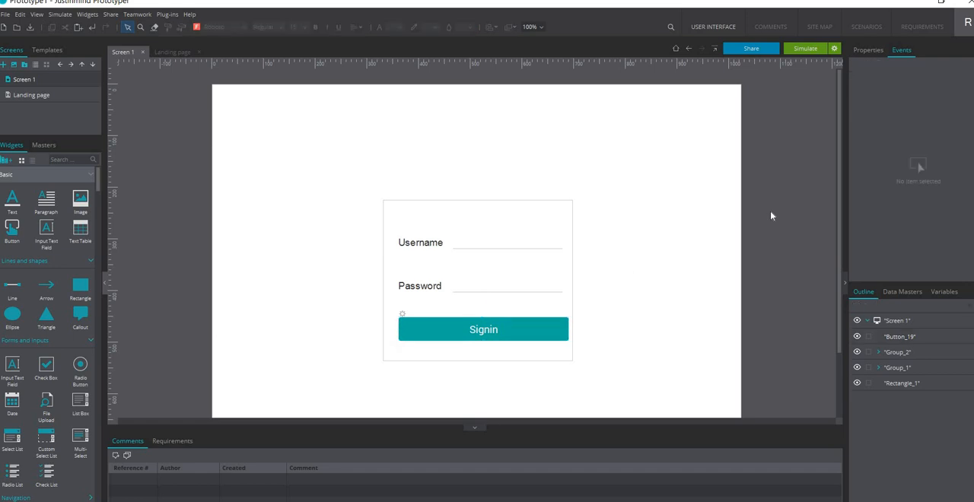
Save the prototype to the Desktop as a .vp file named Prototype1
key("ctrl+s")
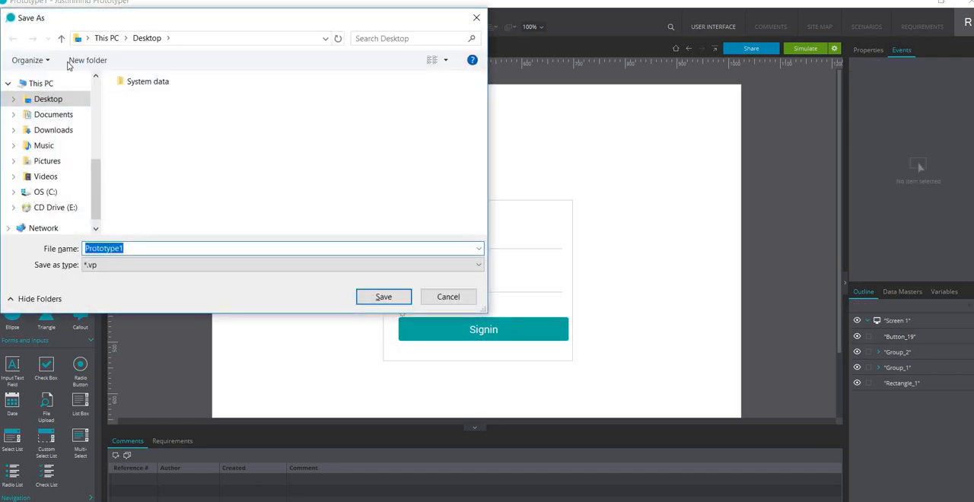
left_click(47, 99)
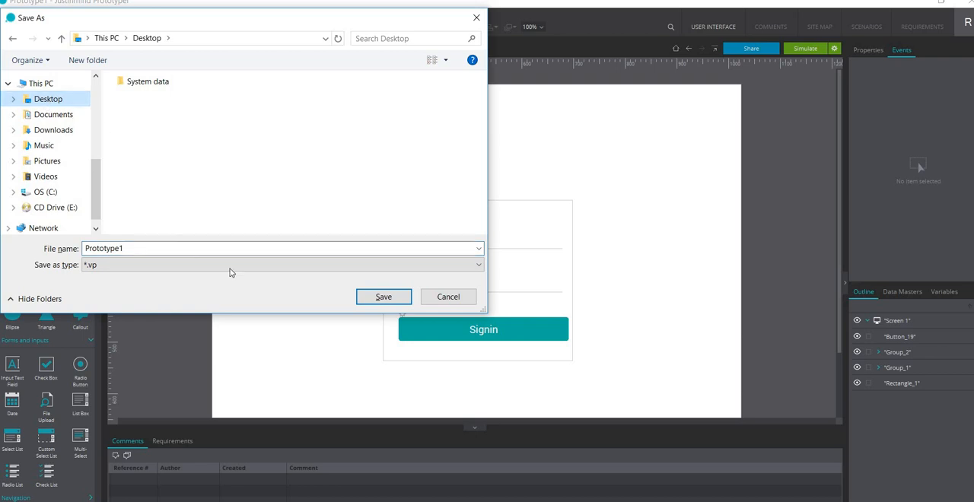
left_click(384, 297)
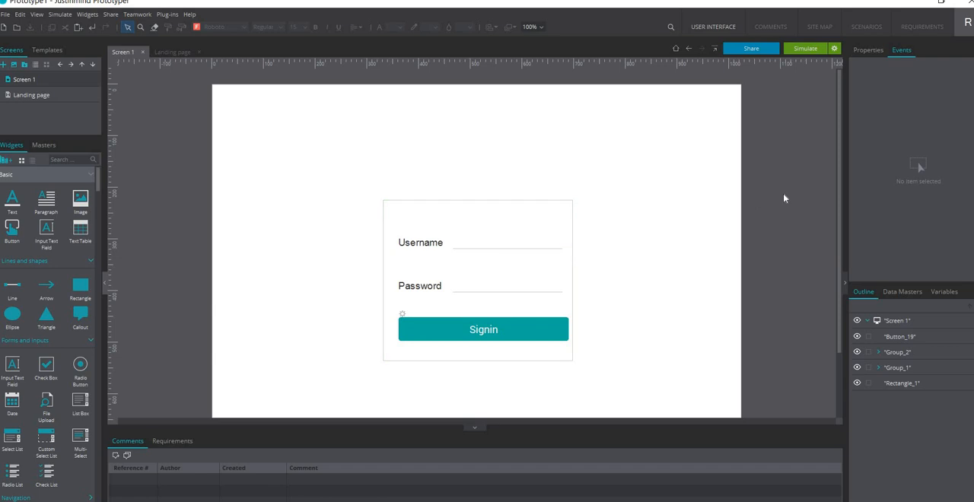
Simulate the prototype maximized with its screen list shown, test the Signin button, and minimize the simulation and editor windows
left_click(807, 50)
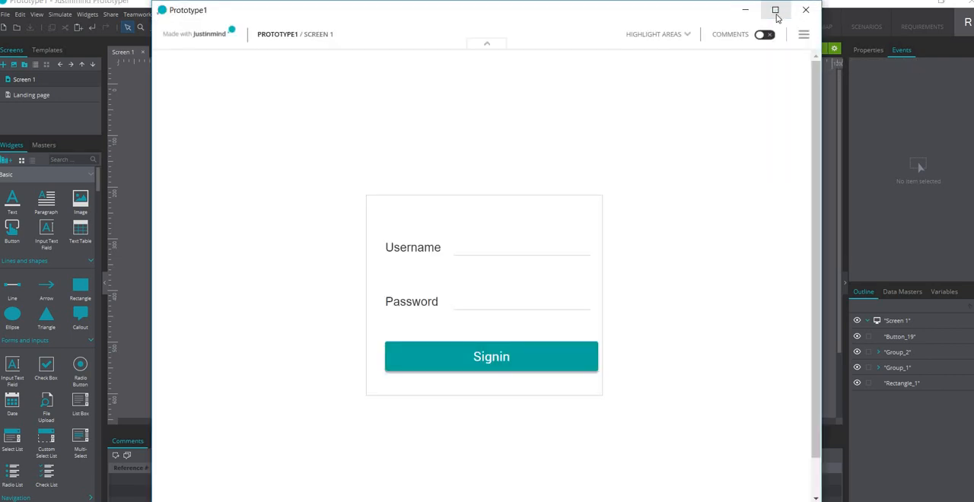
left_click(776, 11)
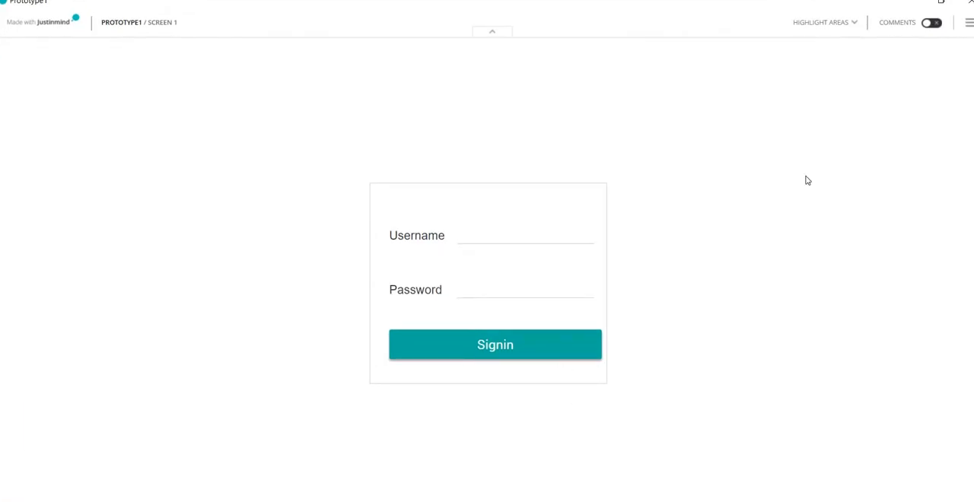
left_click(968, 29)
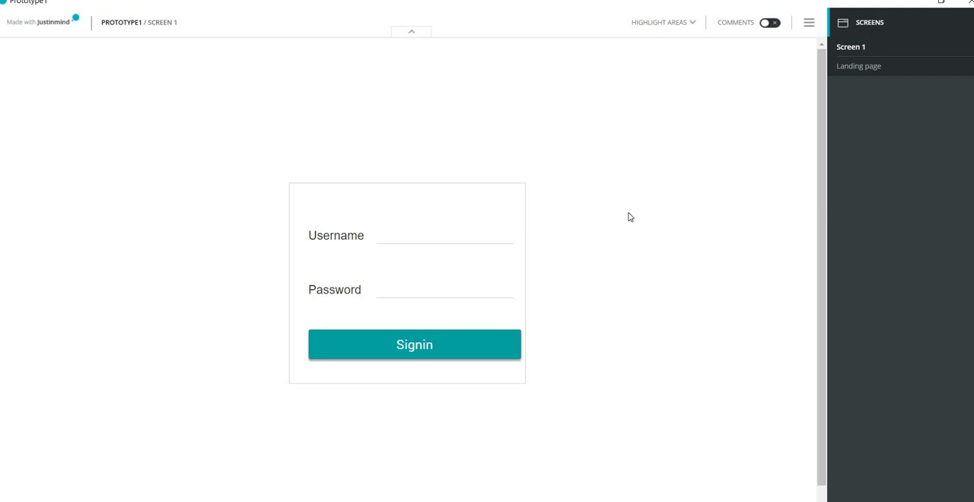
left_click(438, 352)
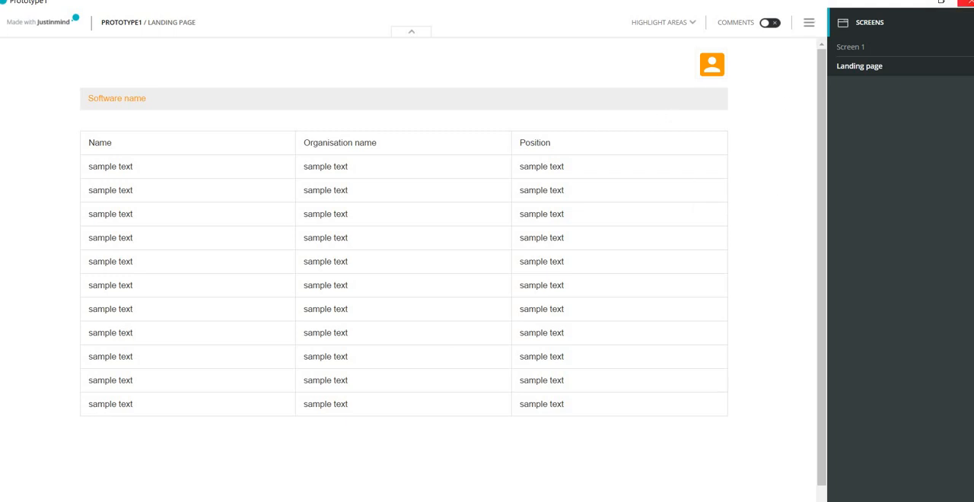
left_click(911, 2)
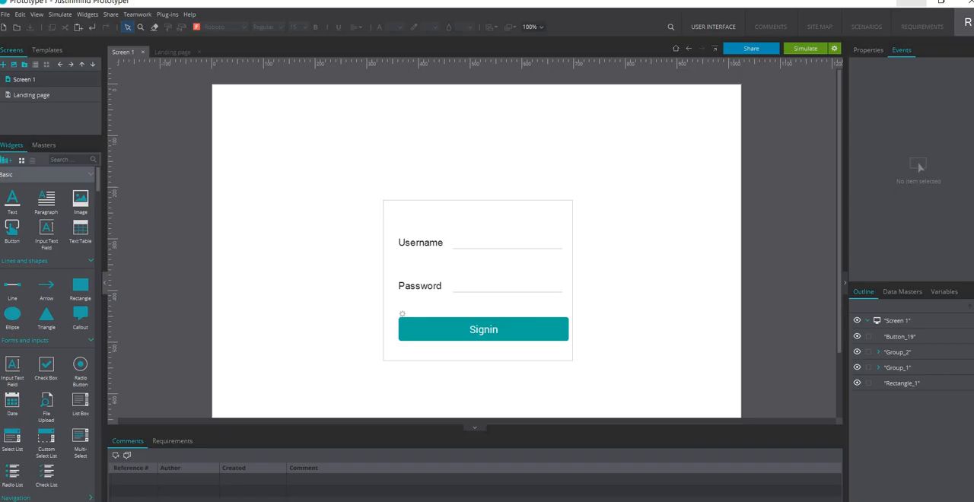
left_click(911, 3)
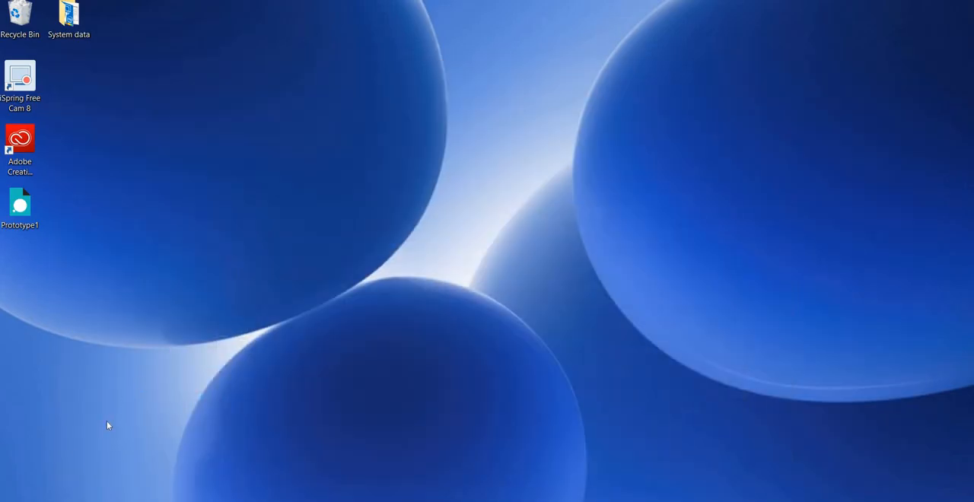